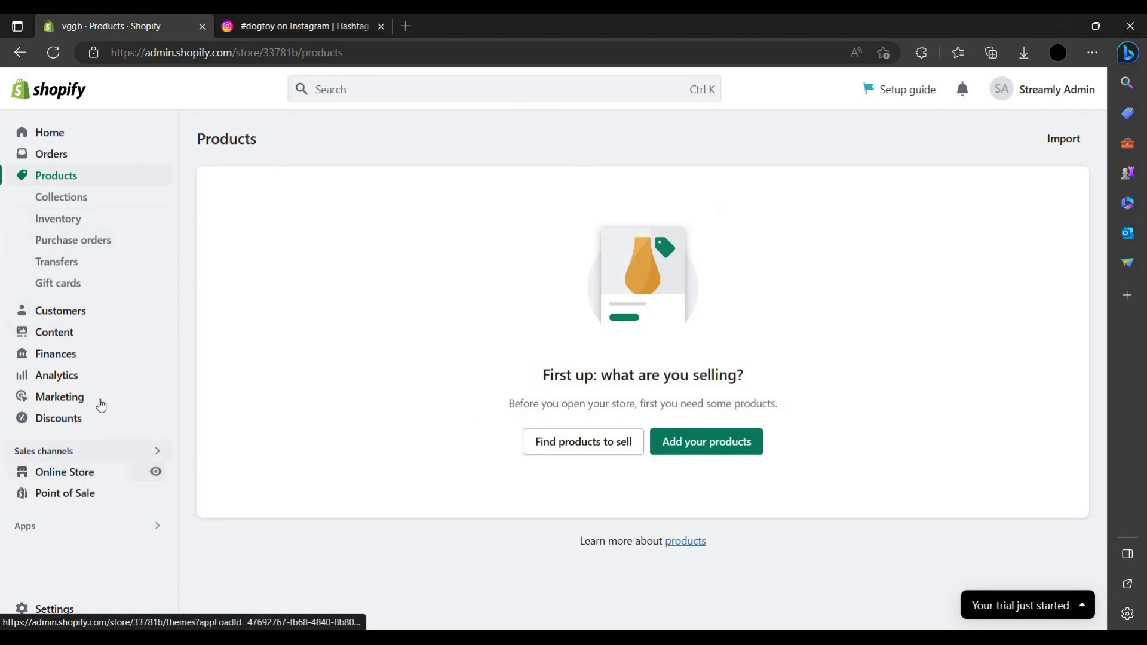
- Search the store's apps for 'cj drop' to get App Store results
click(98, 526)
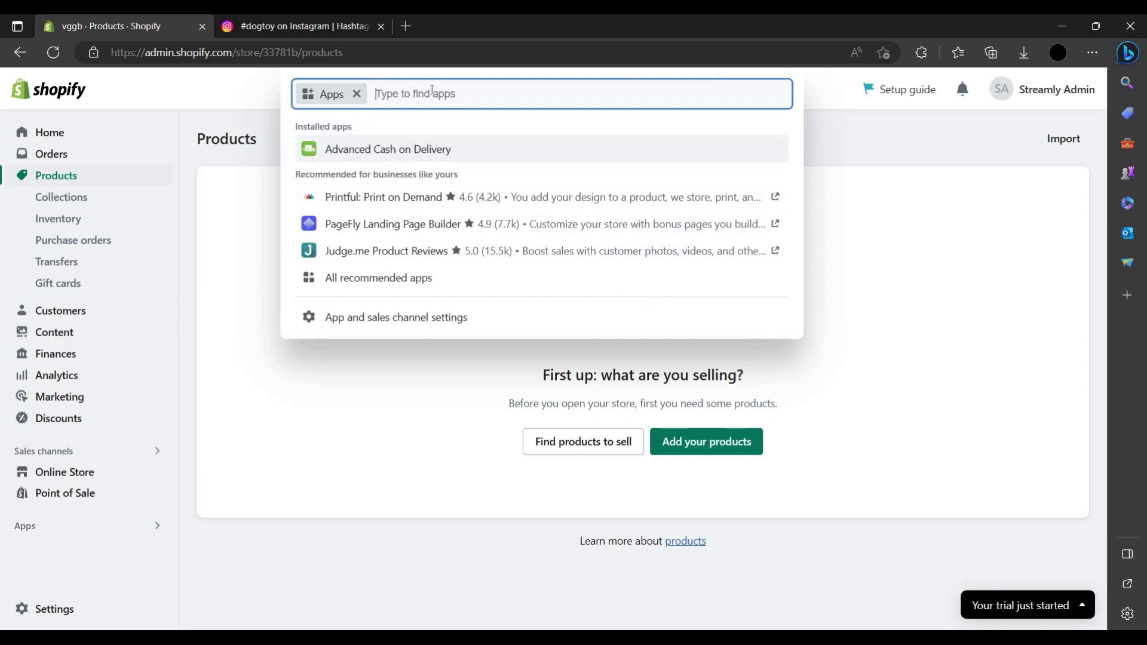
text(cj )
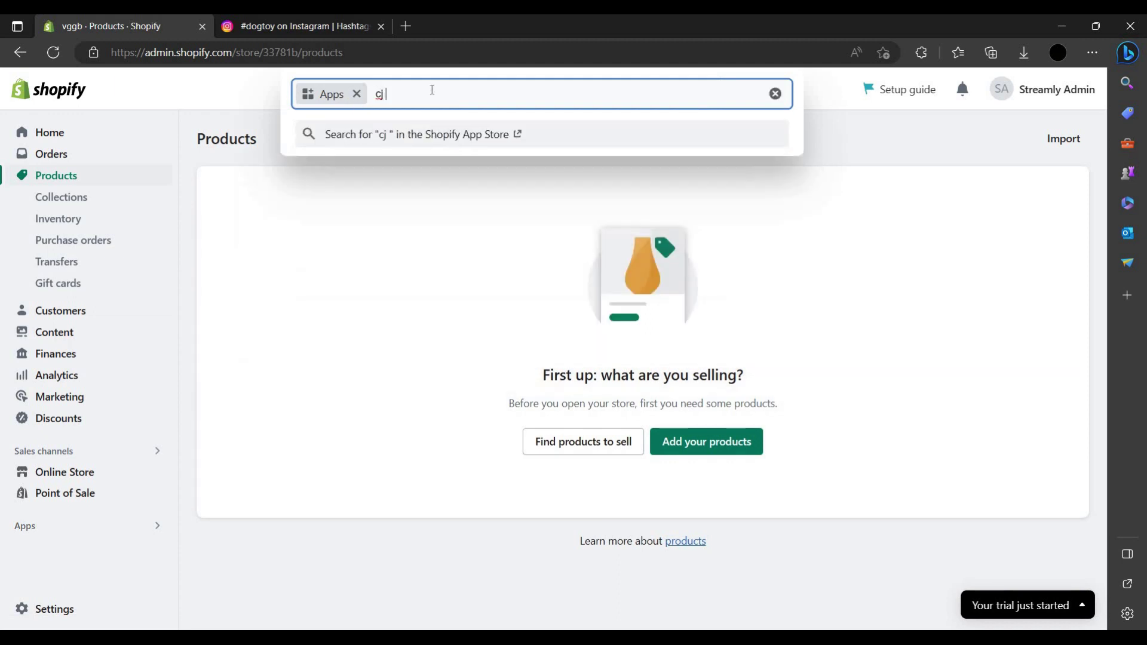
text(drop)
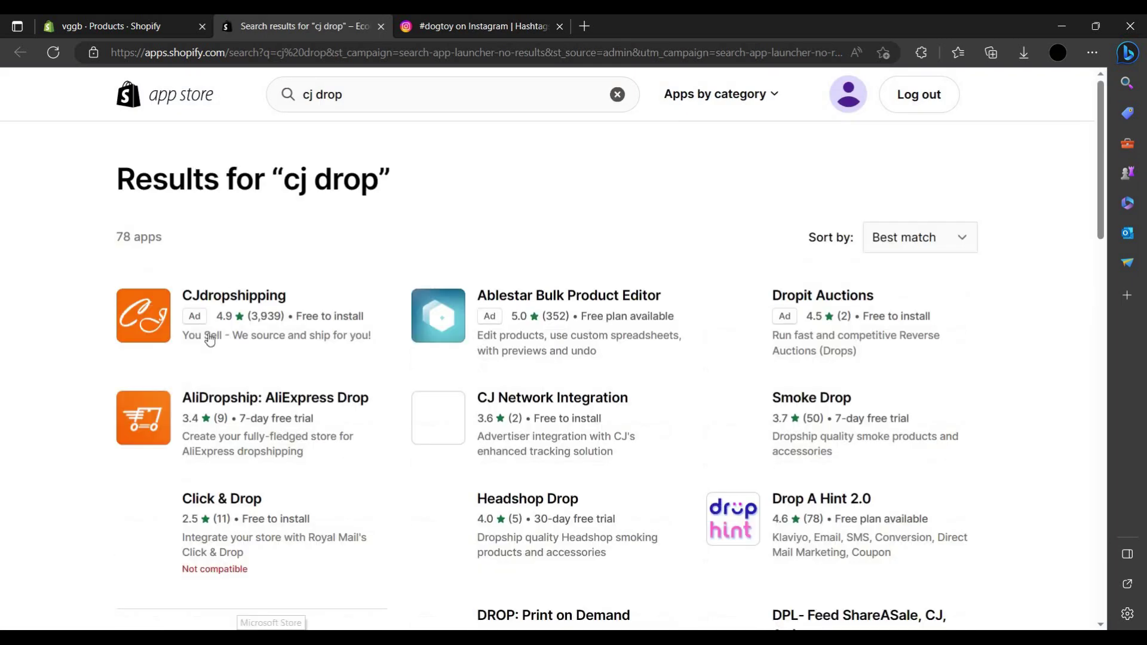
- Open the CJdropshipping App Store listing and scroll through its details
click(150, 346)
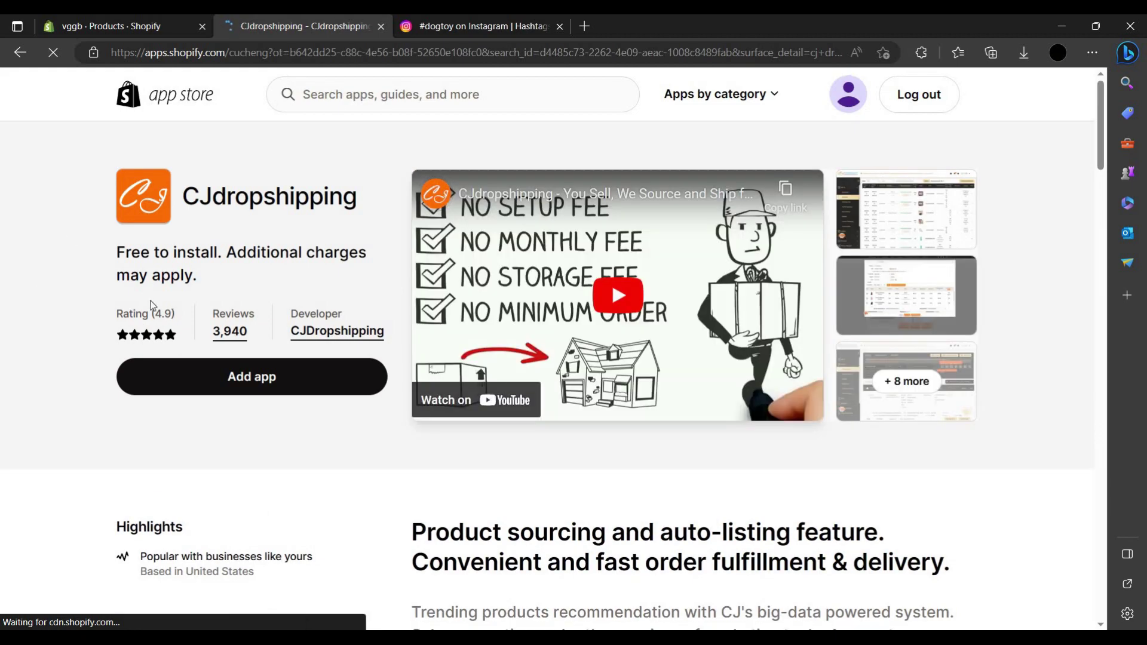
scroll(585, 381, down, 2)
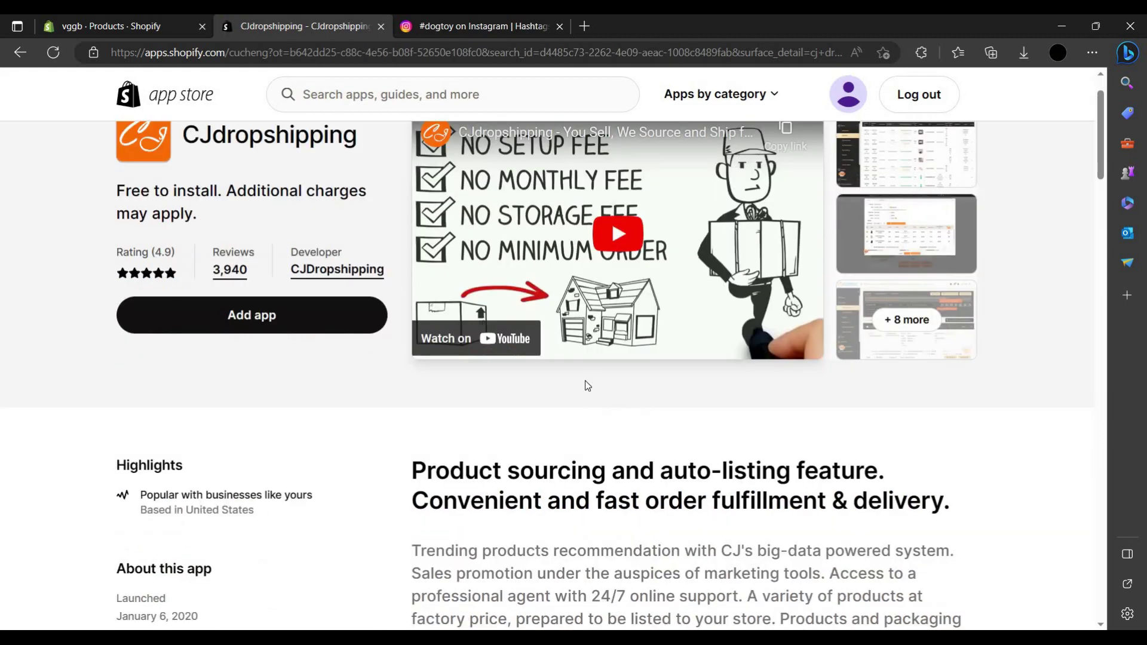
scroll(304, 367, down, 10)
scroll(303, 367, down, 5)
scroll(627, 387, up, 8)
scroll(467, 401, up, 4)
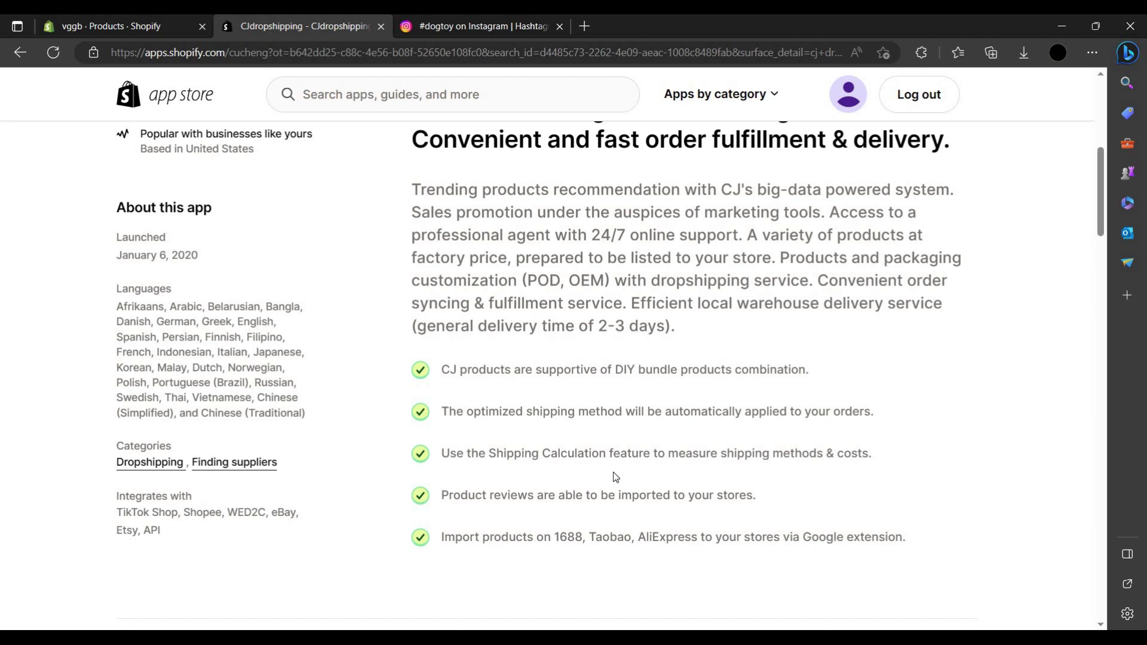
scroll(616, 477, up, 2)
scroll(657, 484, up, 5)
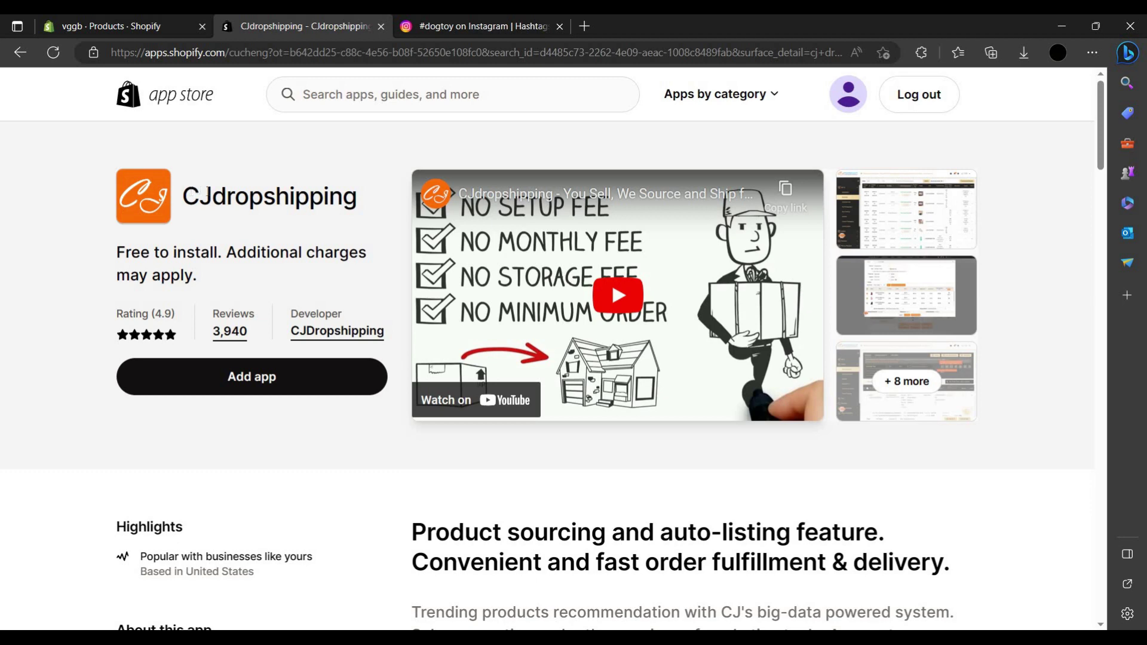
- Add the CJdropshipping app to the store
drag(182, 196, 311, 196)
click(262, 400)
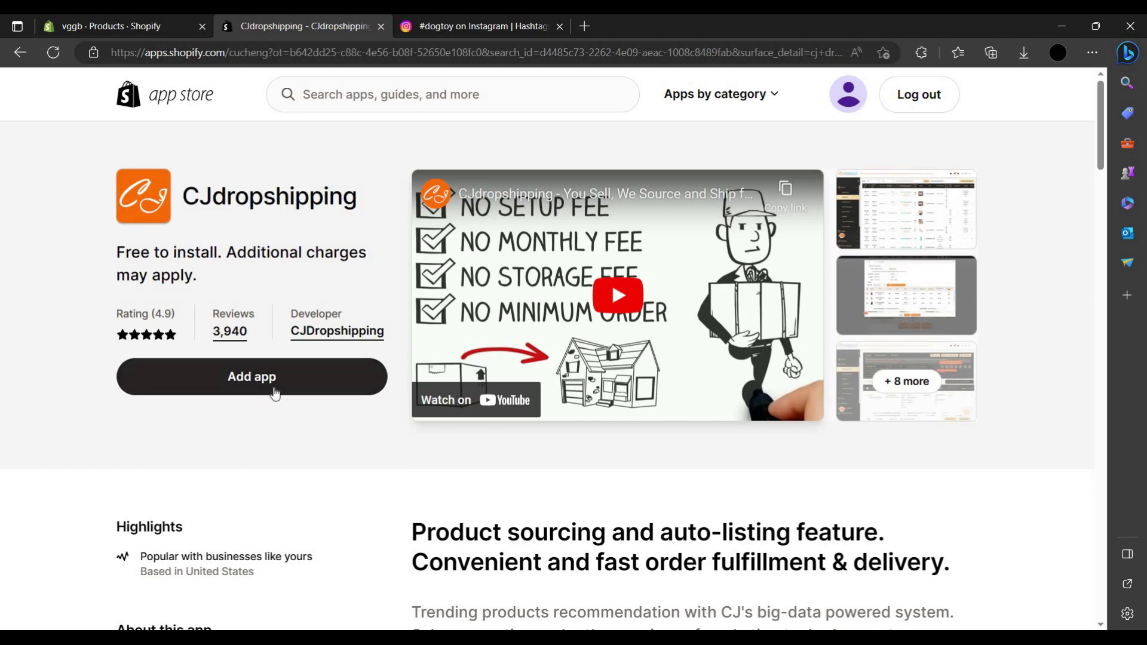
click(256, 379)
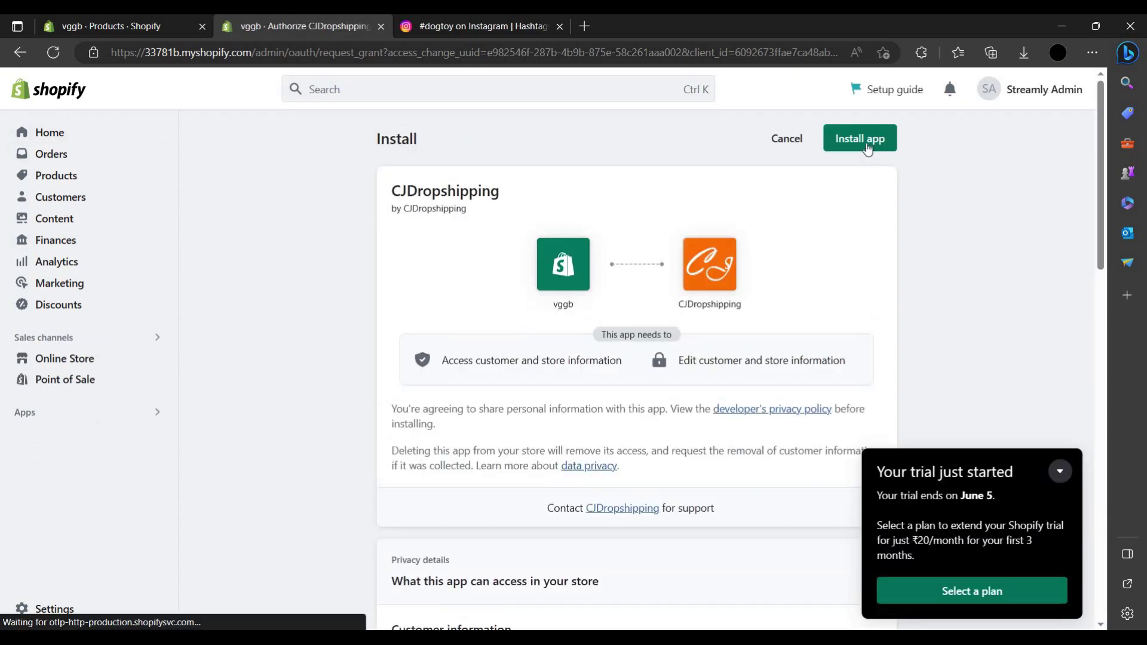
- Install CJdropshipping, accept the store authorization agreement, and proceed to CJ sign-in
click(866, 146)
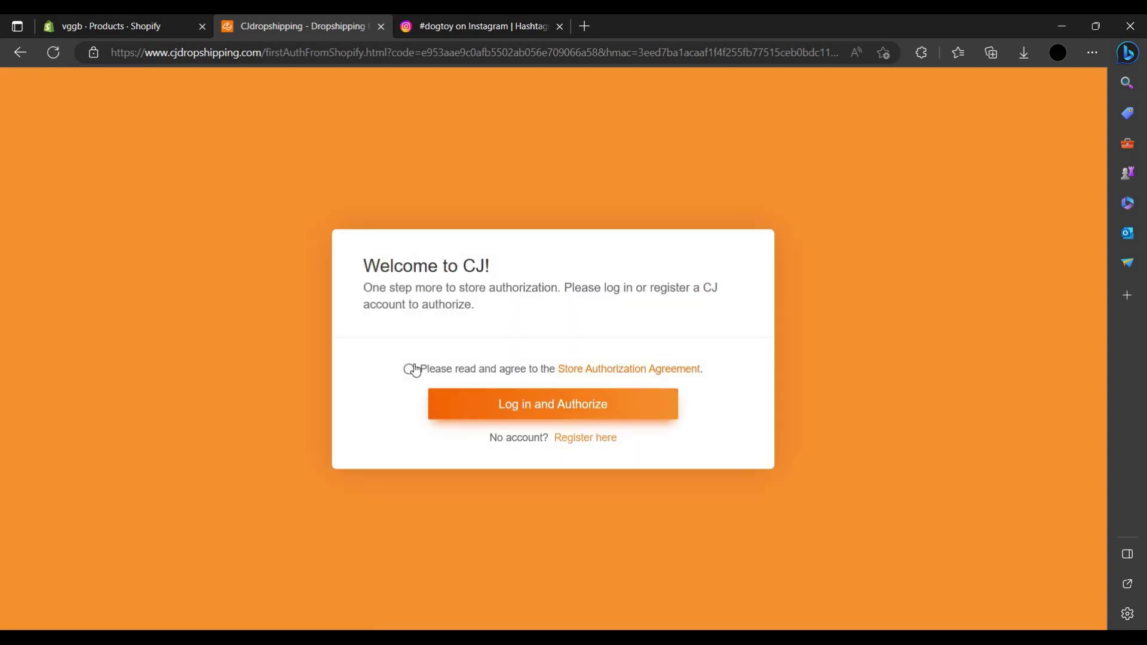
click(410, 370)
click(588, 416)
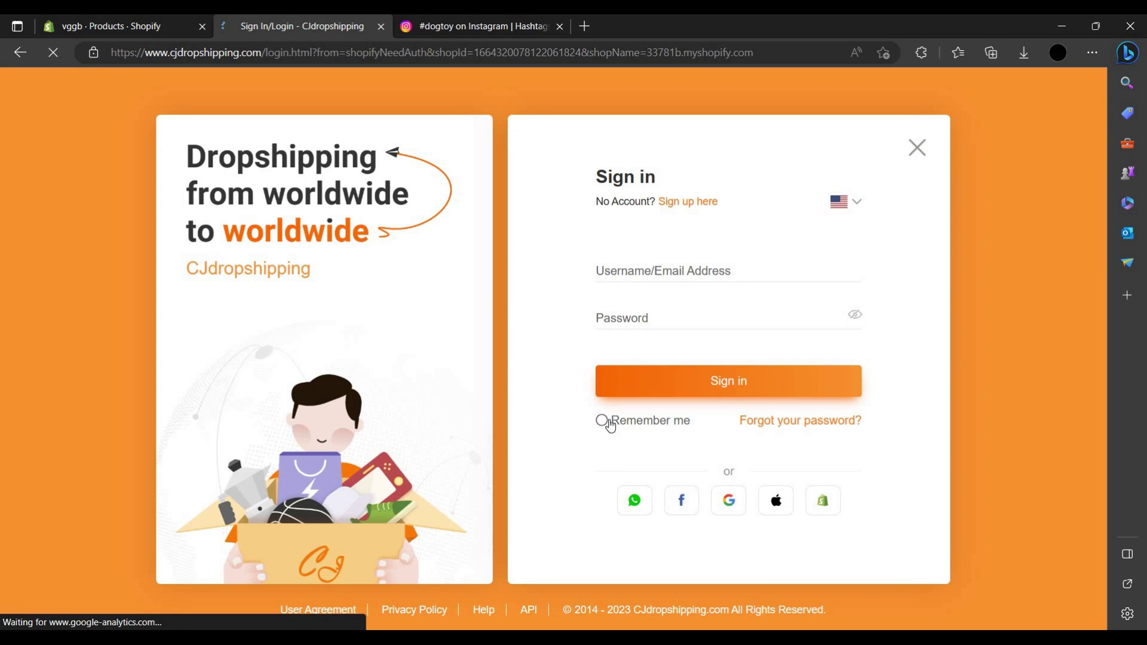
- Sign in to CJdropshipping with Google, dismiss the welcome dialog, and return to Shopify
click(728, 500)
scroll(537, 419, down, 5)
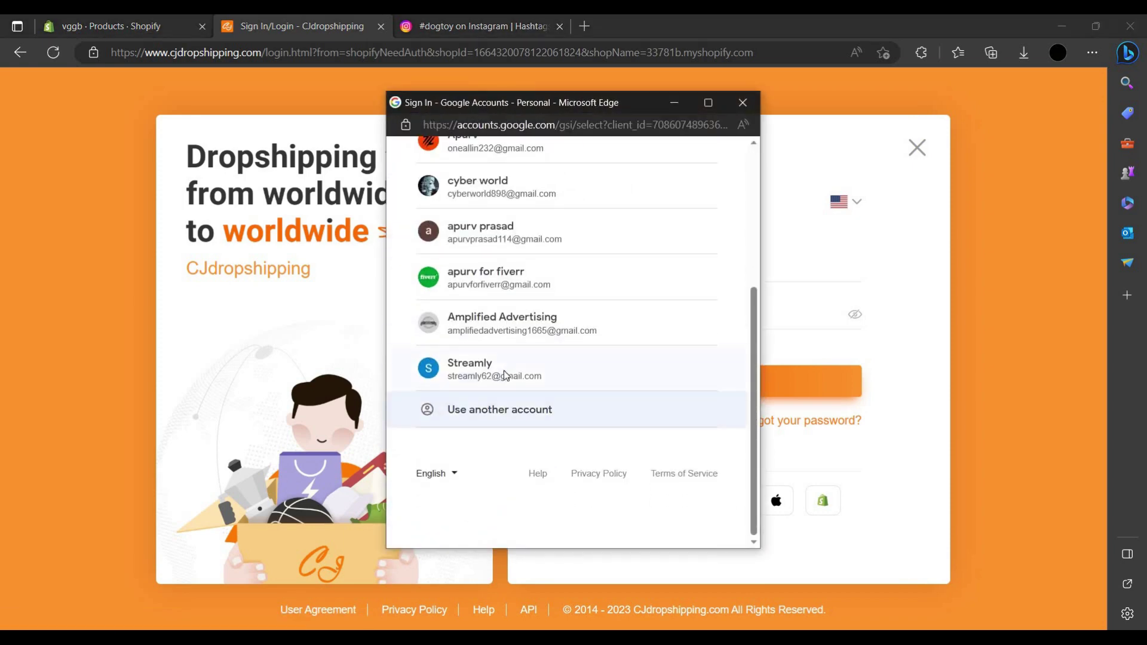
click(505, 375)
click(688, 435)
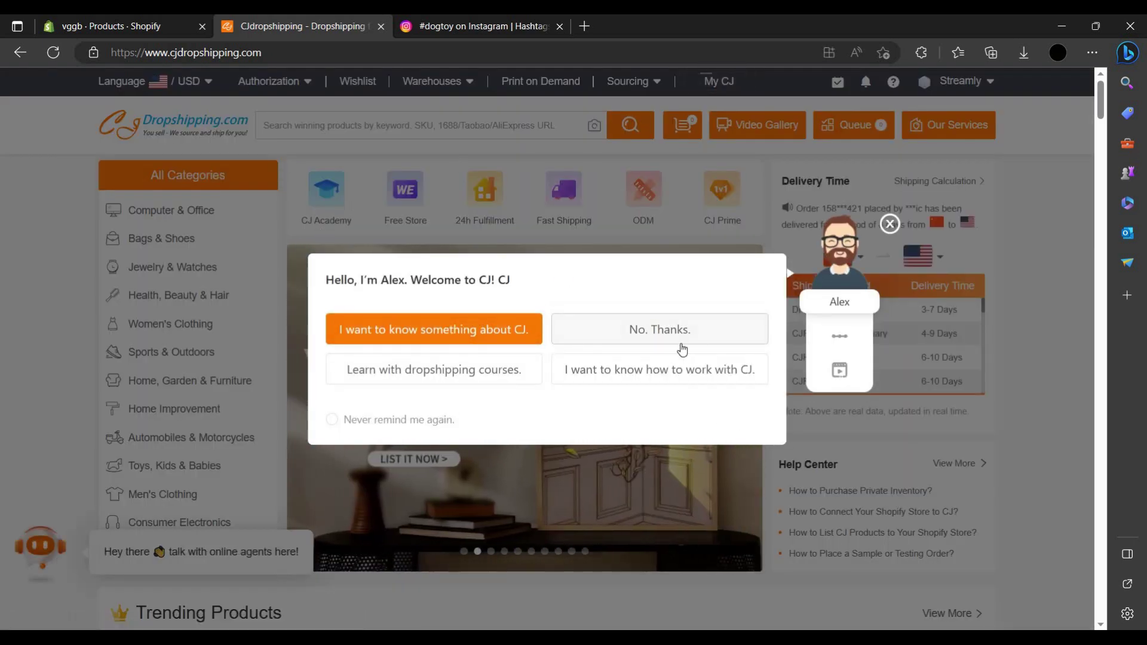
click(480, 340)
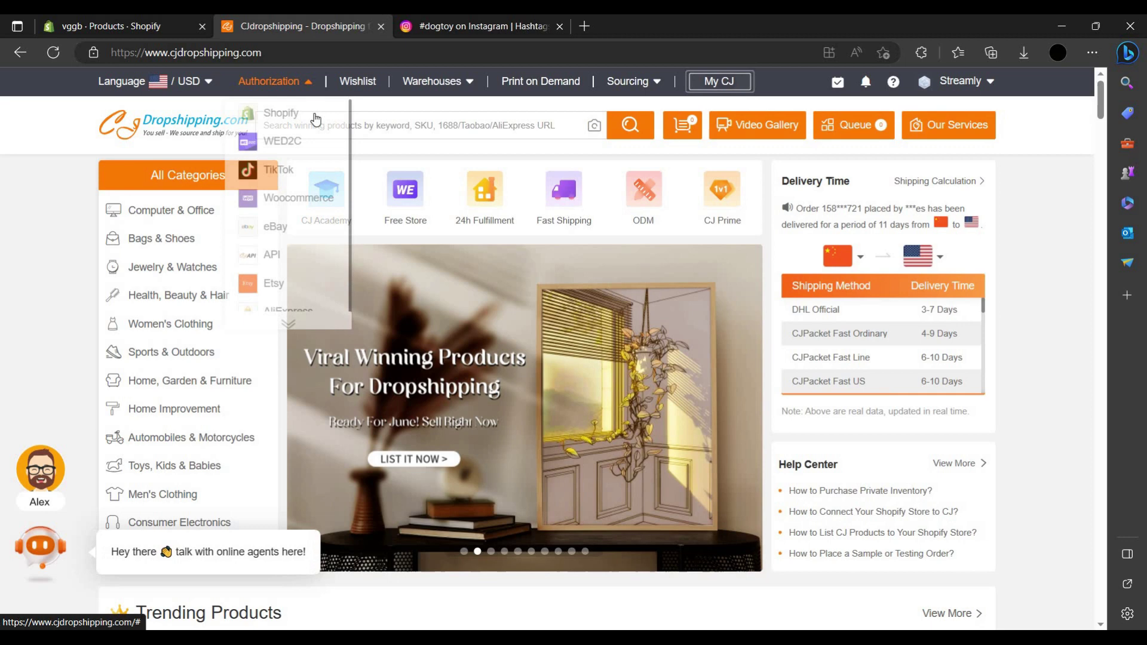
key(ctrl+shift+Tab)
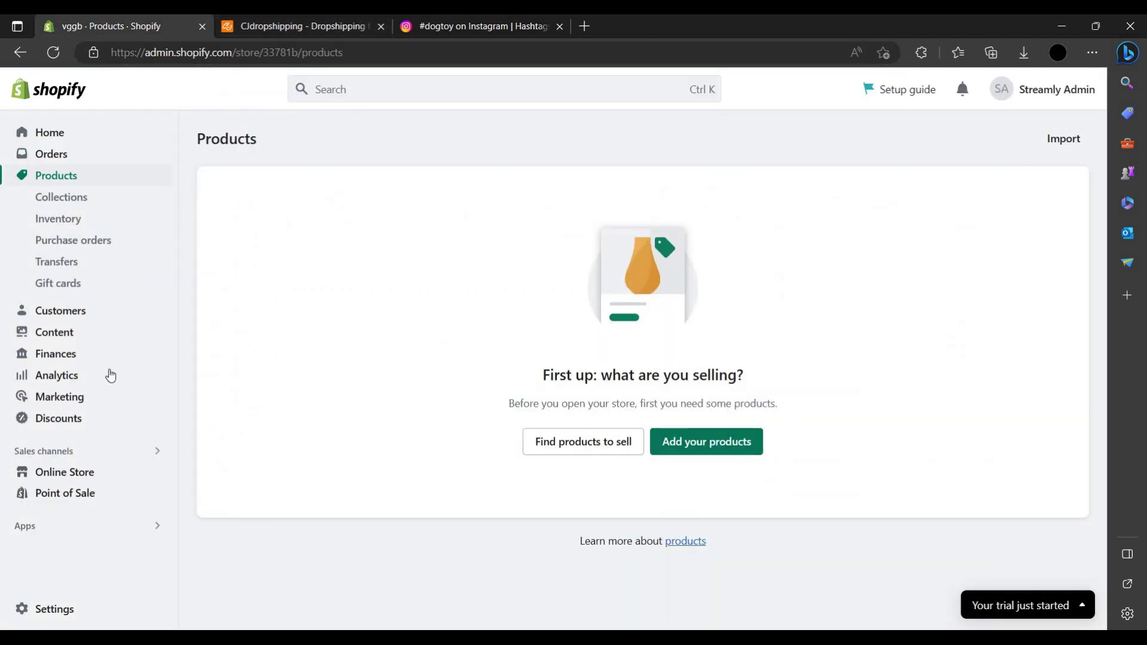
- Search the App Store for 'cj drop' again and open the CJdropshipping listing
click(315, 25)
click(168, 27)
click(344, 93)
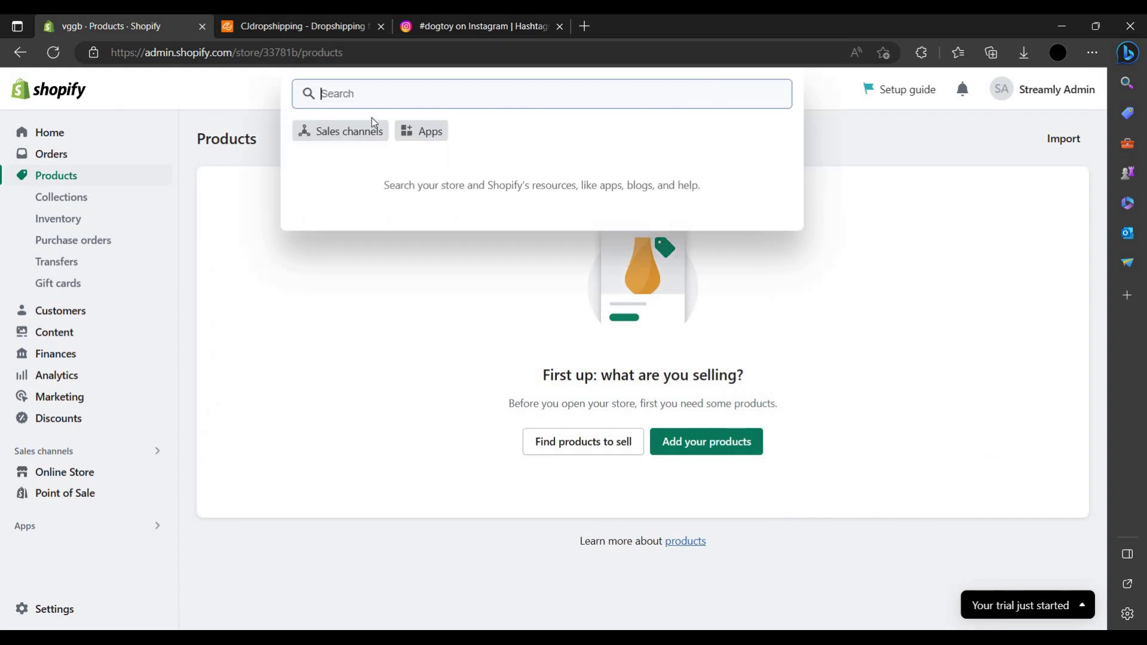
text(cj drop)
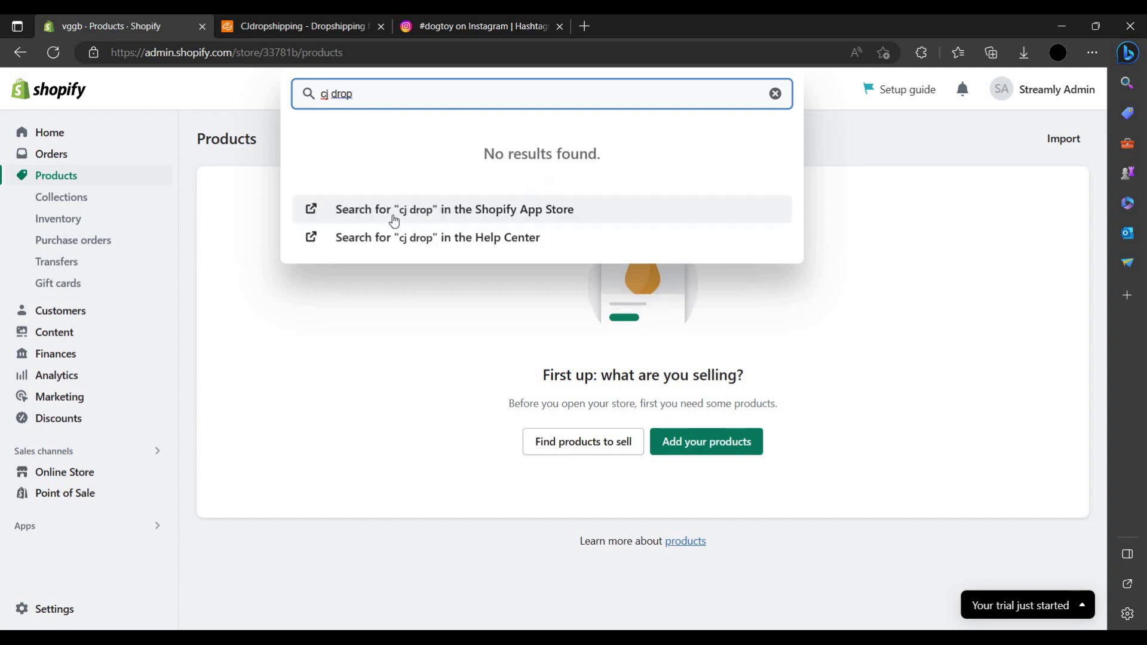
click(440, 209)
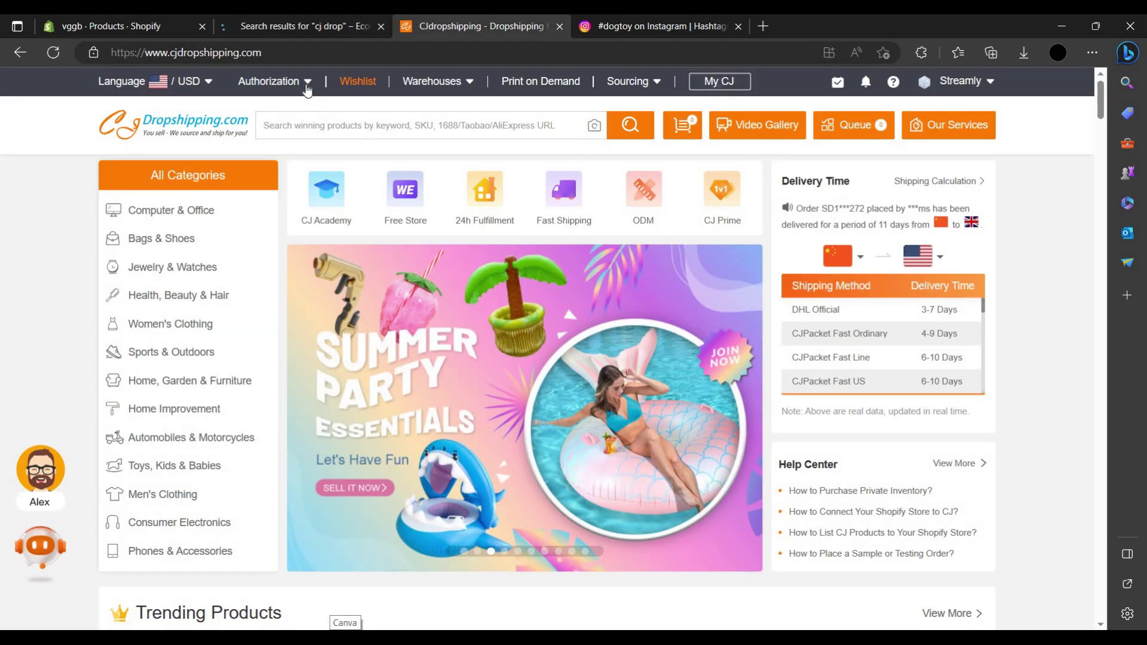
click(325, 18)
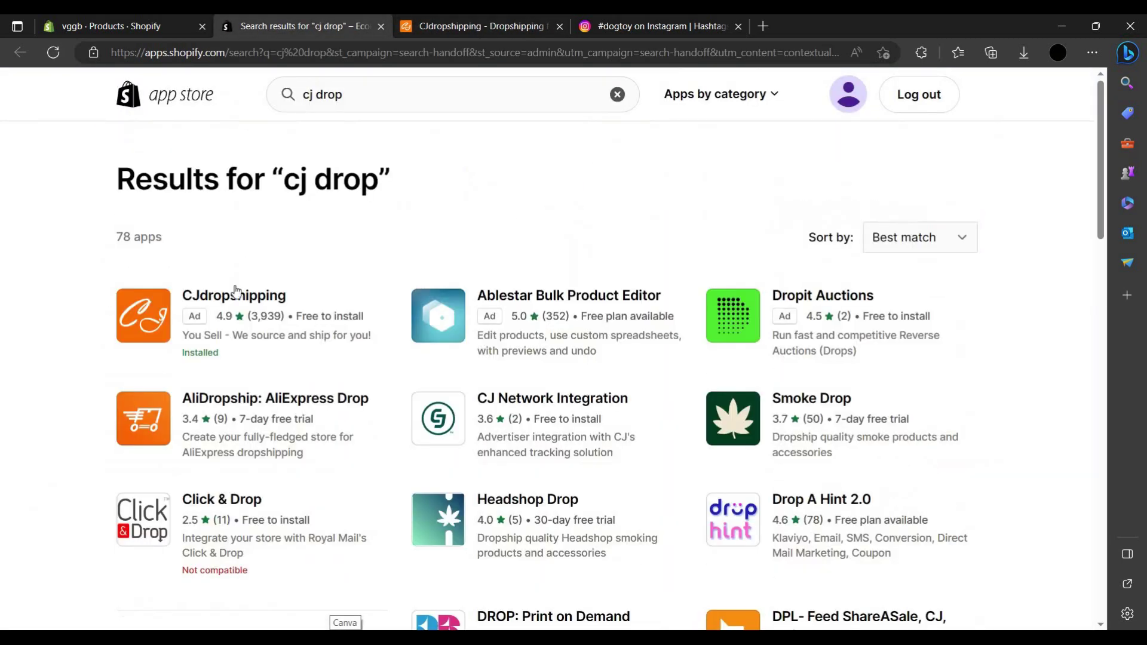
click(233, 293)
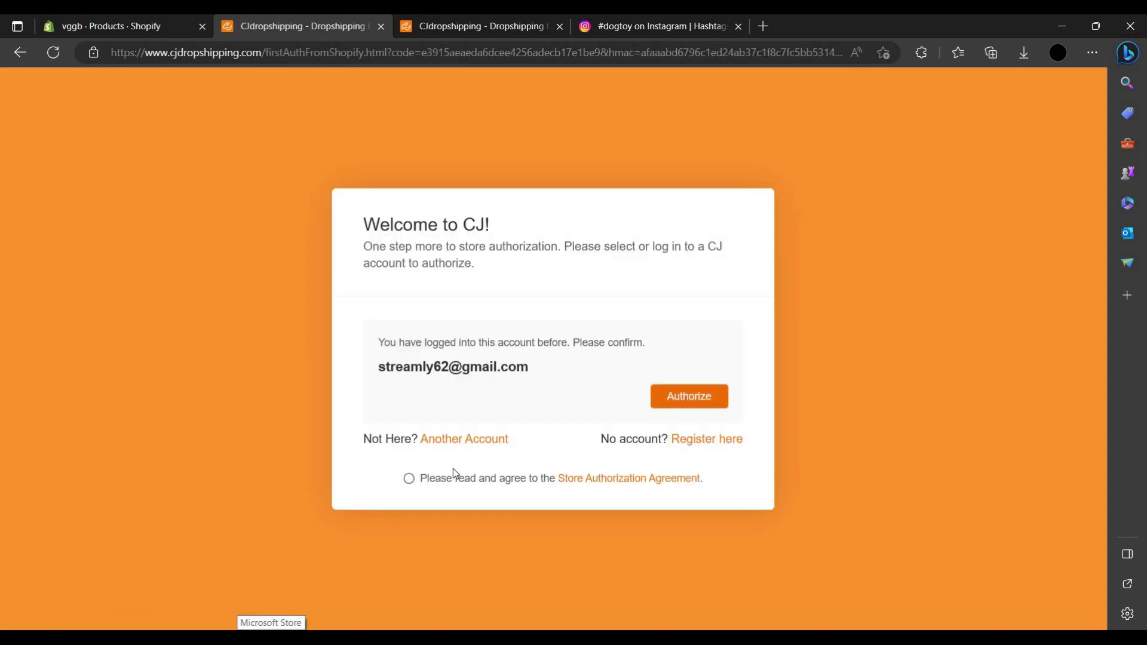
- Authorize the store with the existing CJ account and dismiss the assistant, duplicate tab, and video prompts
click(663, 398)
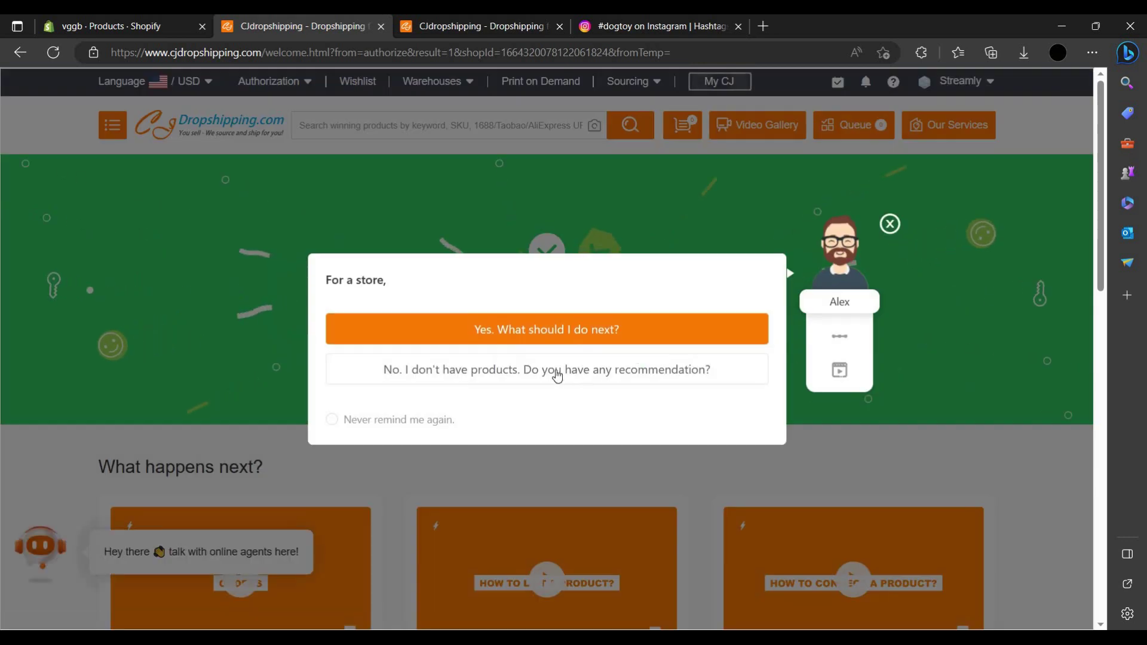
click(418, 329)
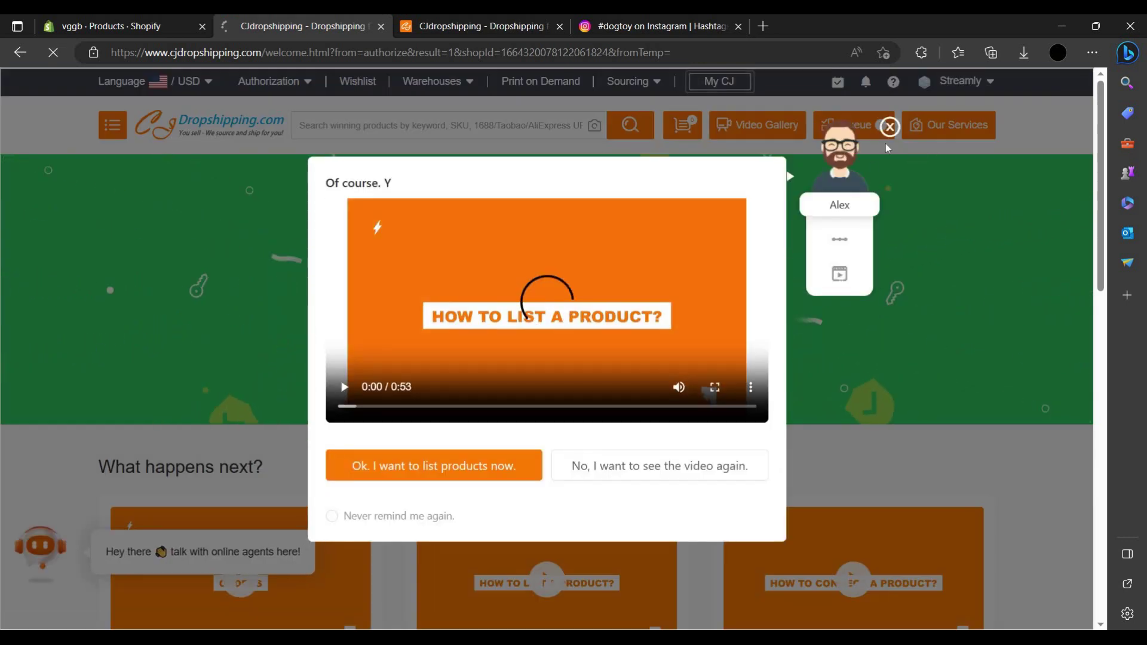
click(430, 466)
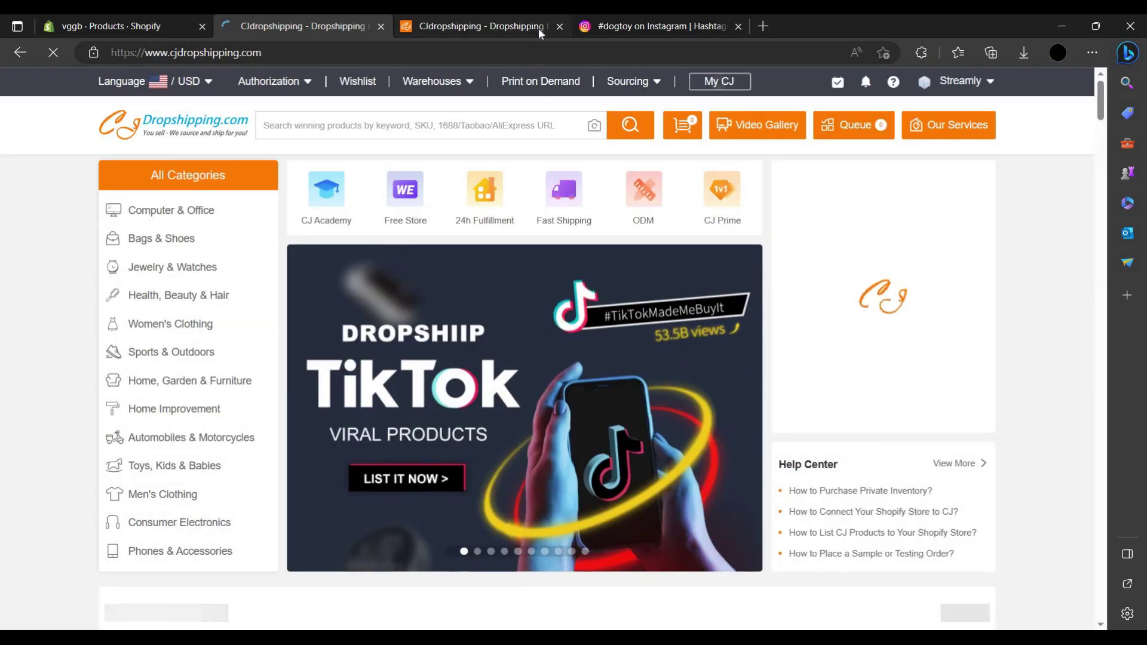
click(559, 26)
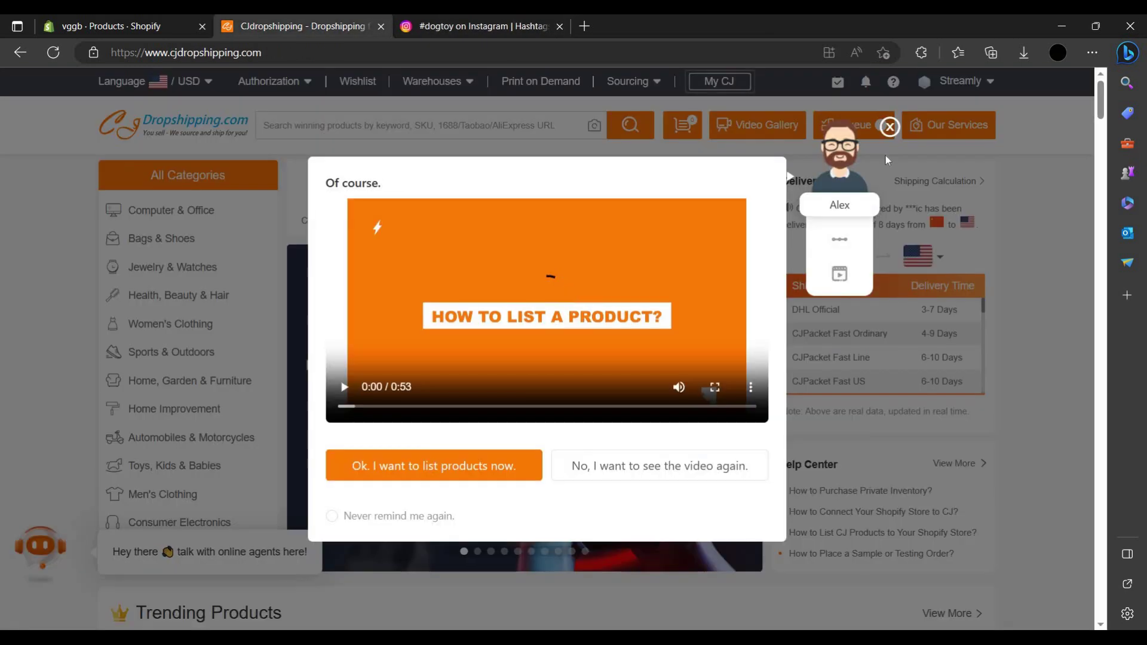
click(888, 127)
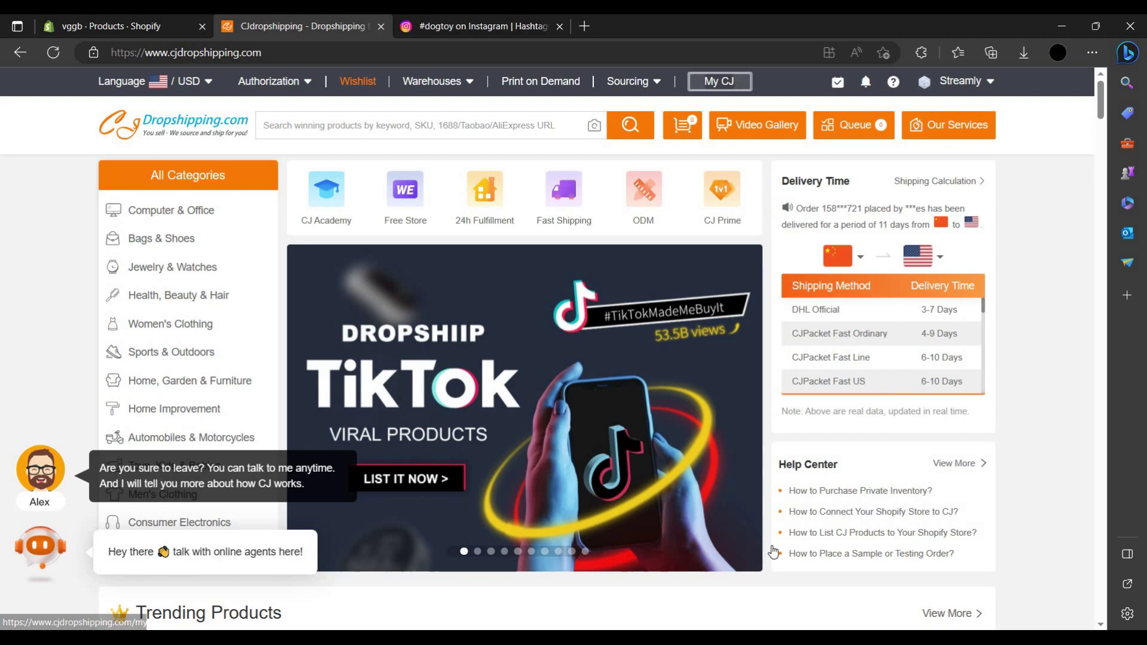
- Browse the full trending products list and open the Shark Slippers with drain holes page
scroll(561, 394, down, 4)
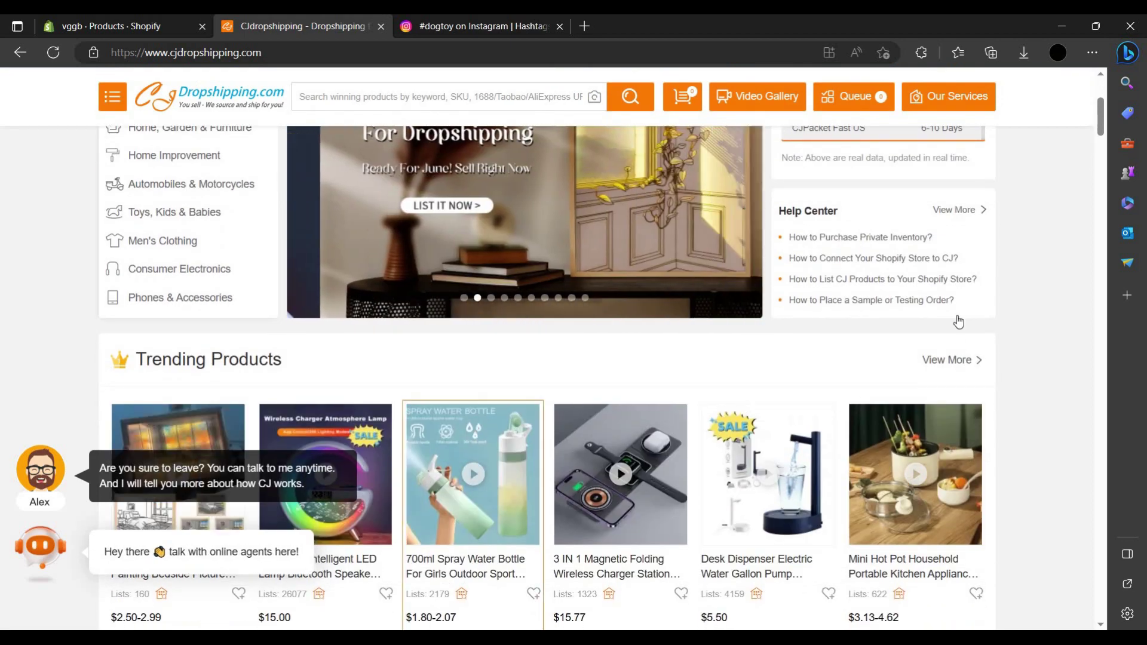
scroll(966, 204, down, 3)
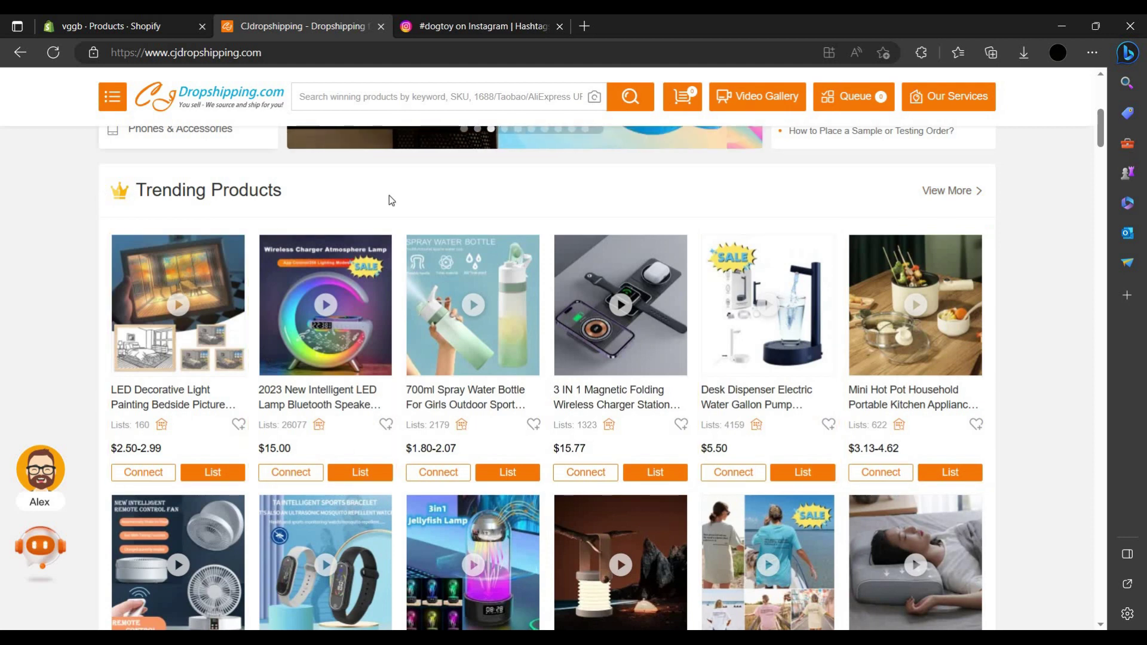
click(956, 194)
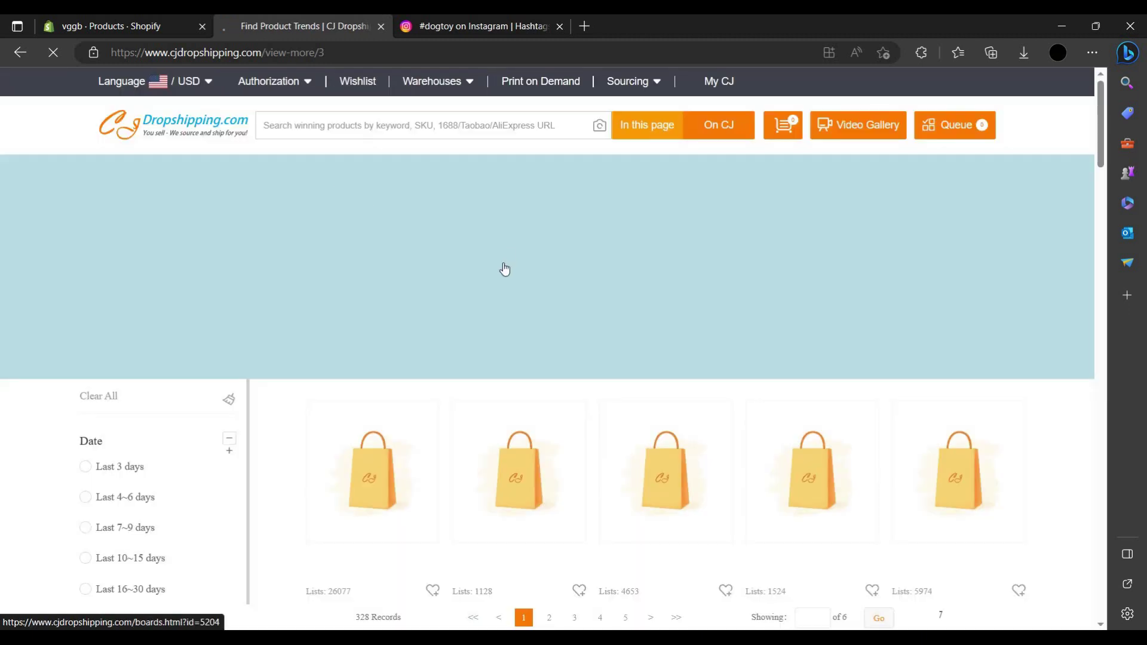
scroll(674, 349, down, 1)
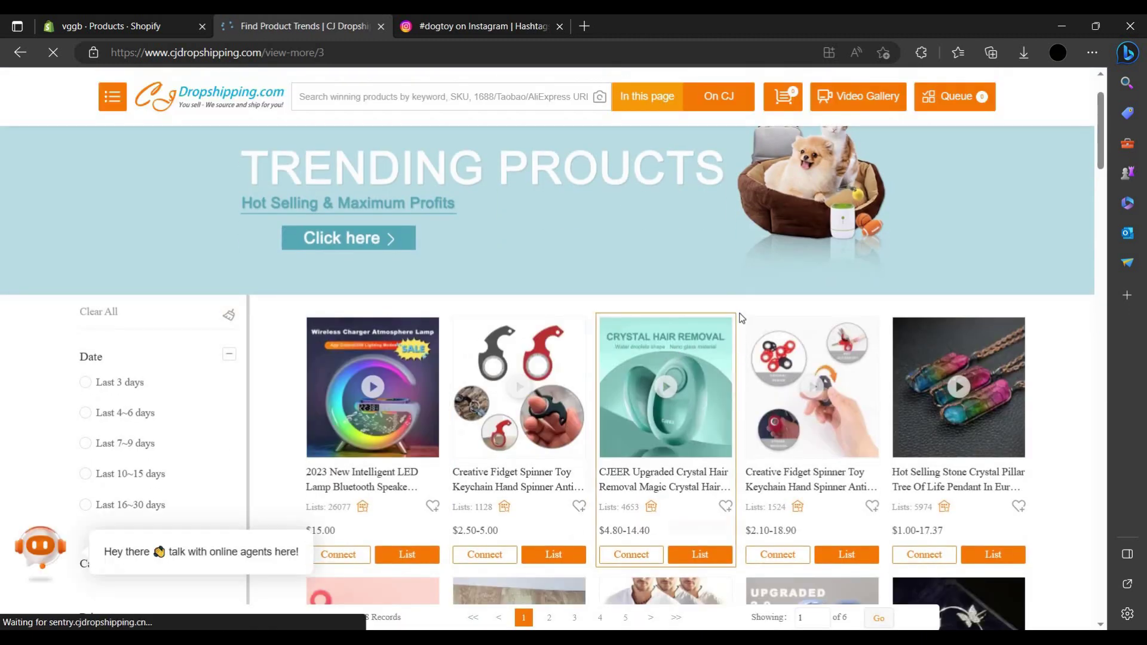
scroll(741, 317, down, 2)
scroll(826, 305, down, 4)
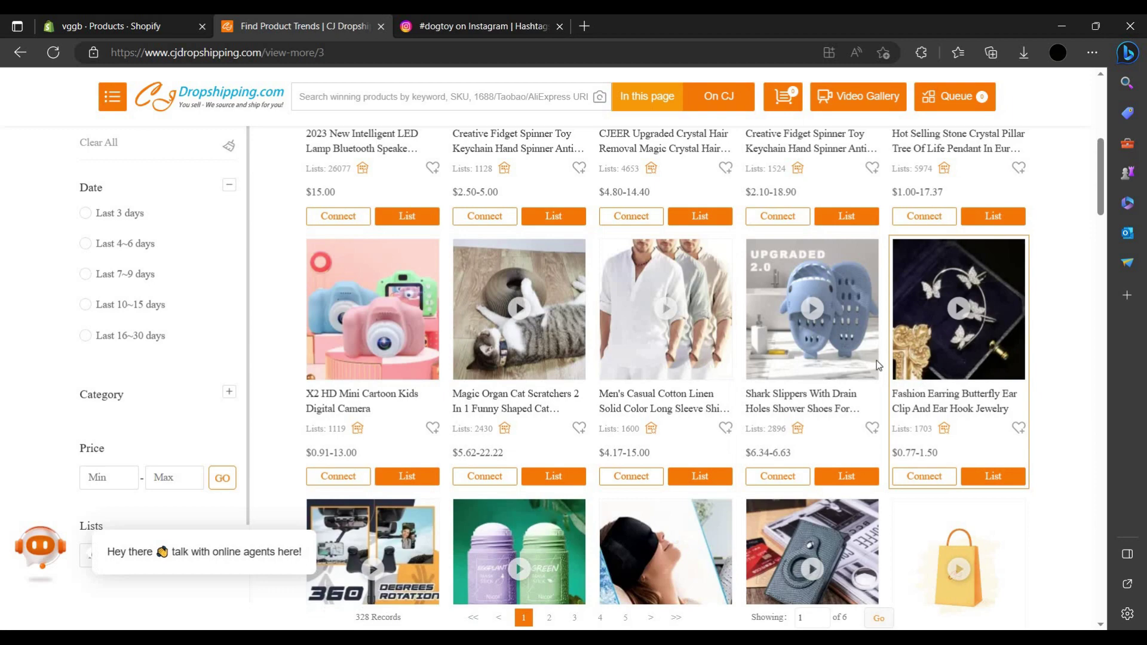
scroll(876, 364, down, 2)
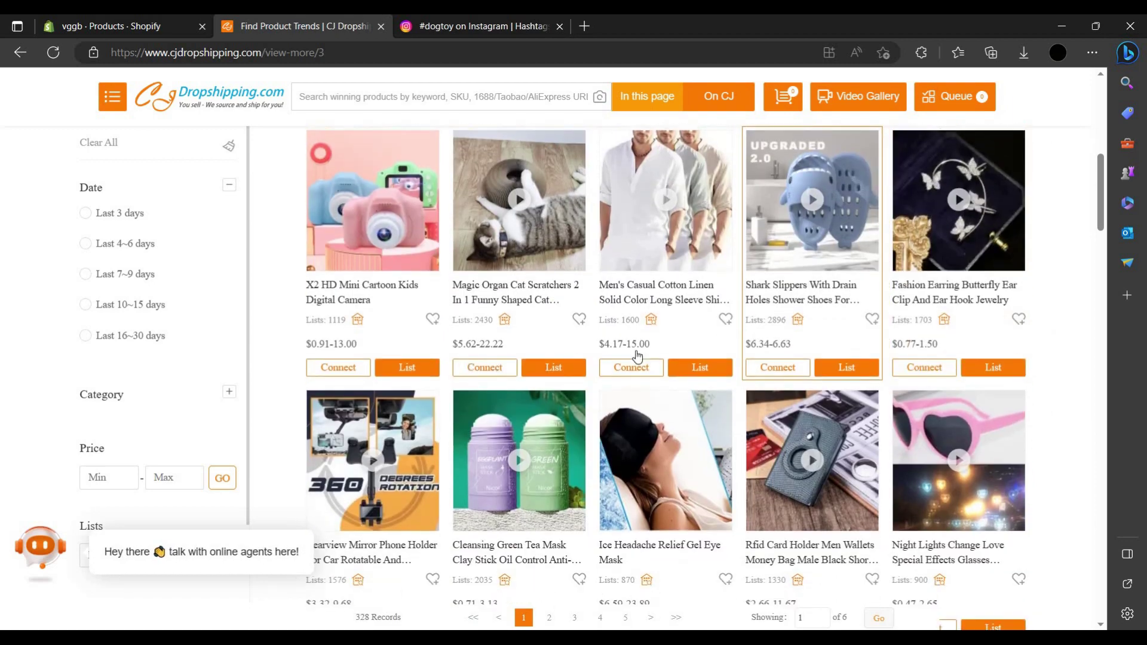
scroll(638, 356, down, 4)
scroll(812, 322, up, 4)
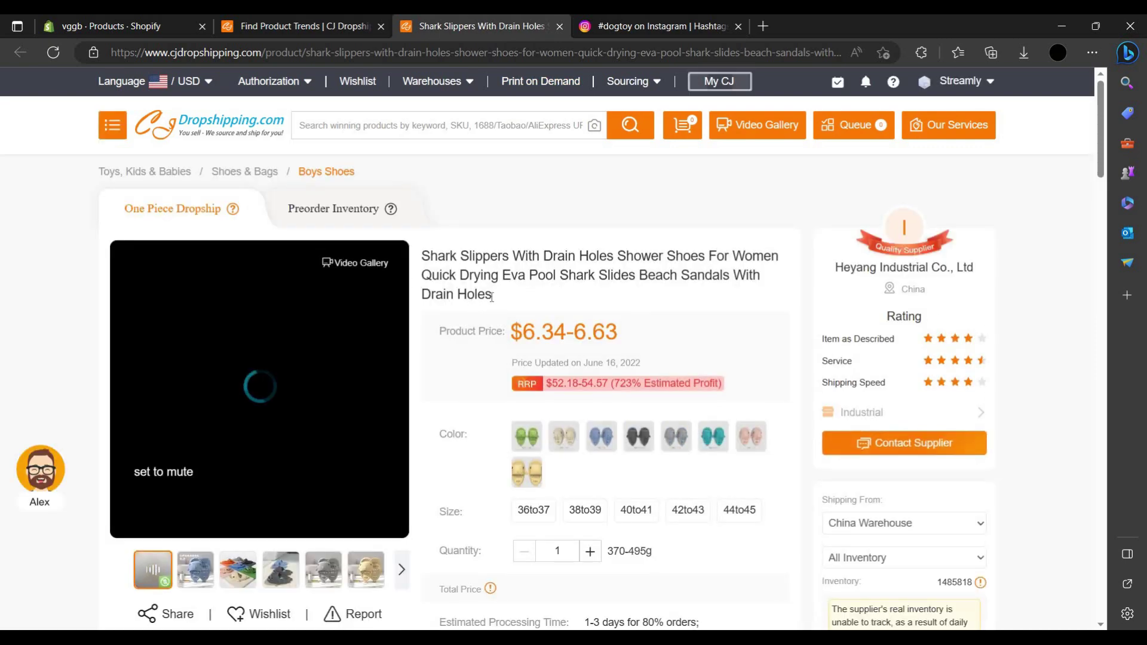
- Select the Shark Slippers' full product title and bring up its copy menu
scroll(257, 521, down, 1)
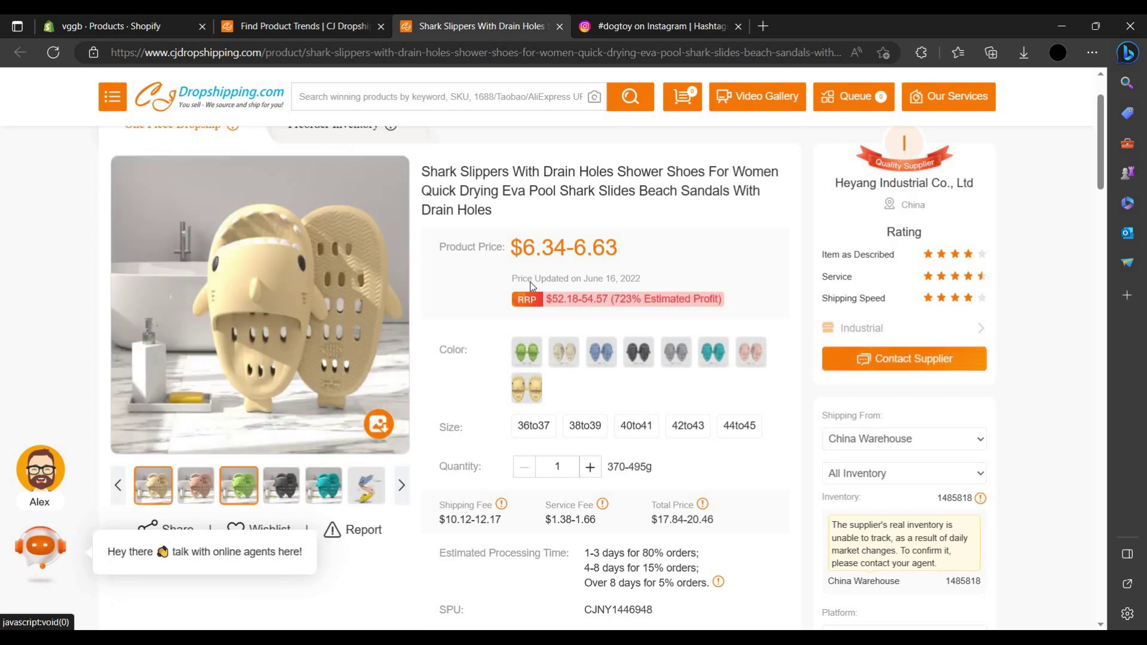
drag(475, 206, 432, 178)
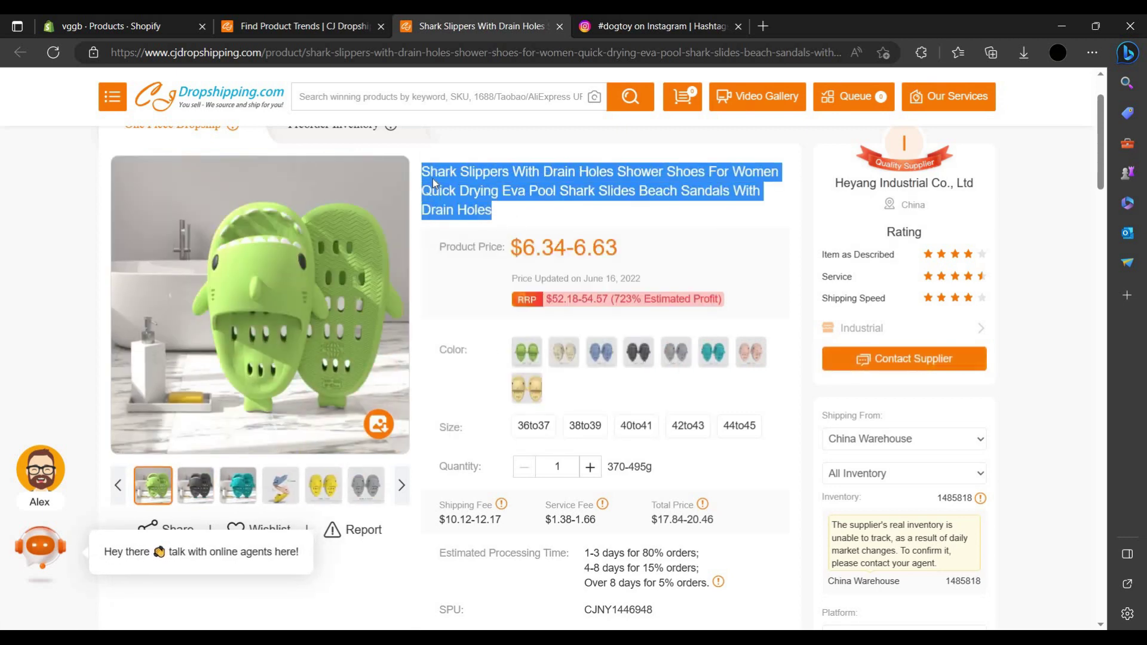
right_click(433, 178)
- Copy the title and search Instagram for #sharkslipperswithdrainholes
click(457, 192)
click(633, 26)
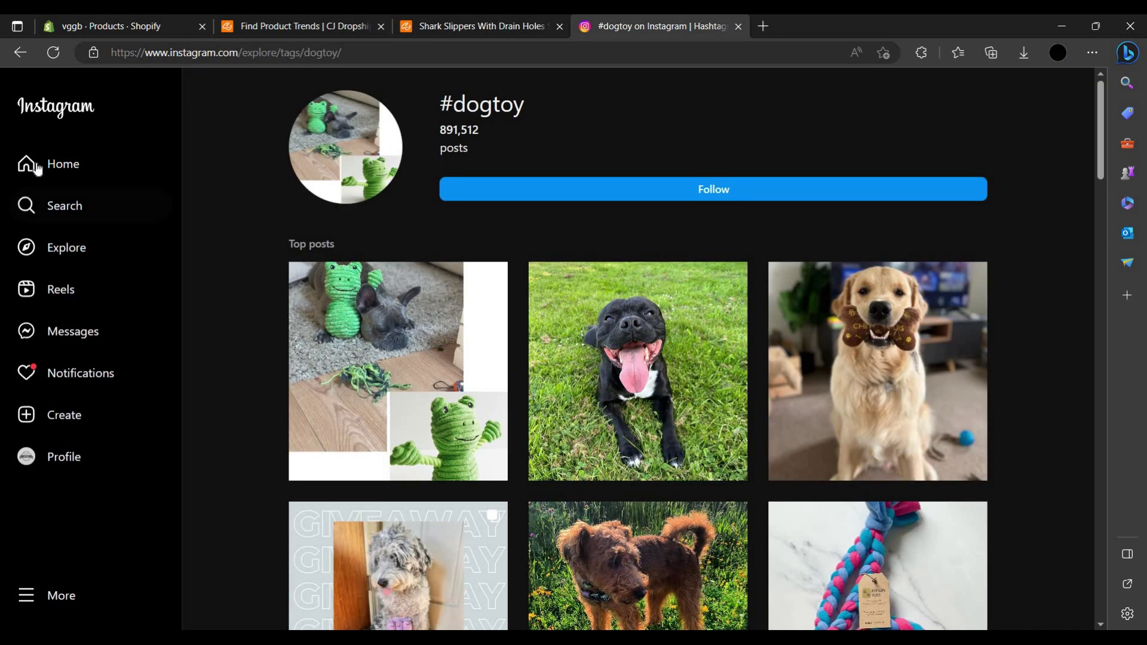
click(118, 212)
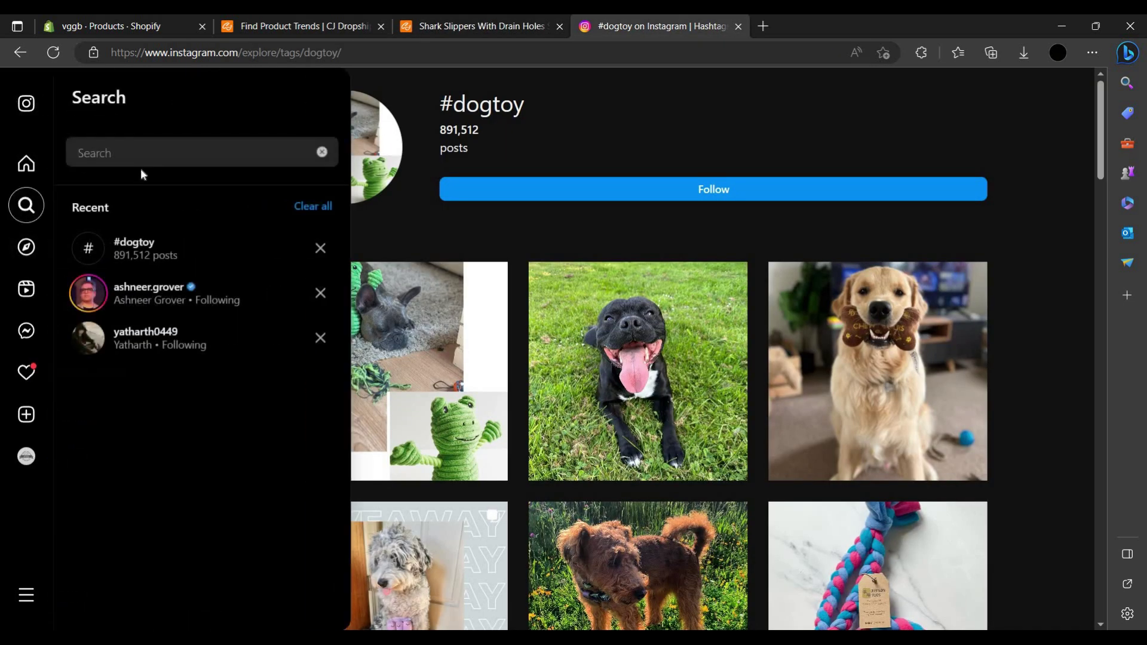
key(ctrl+v)
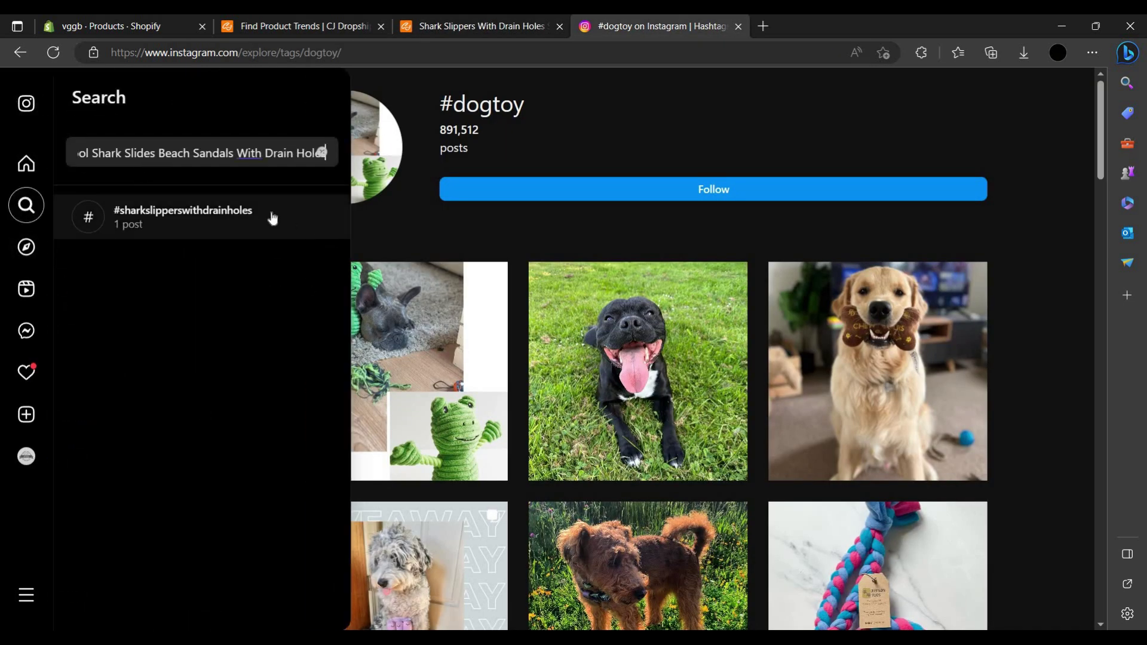
click(272, 218)
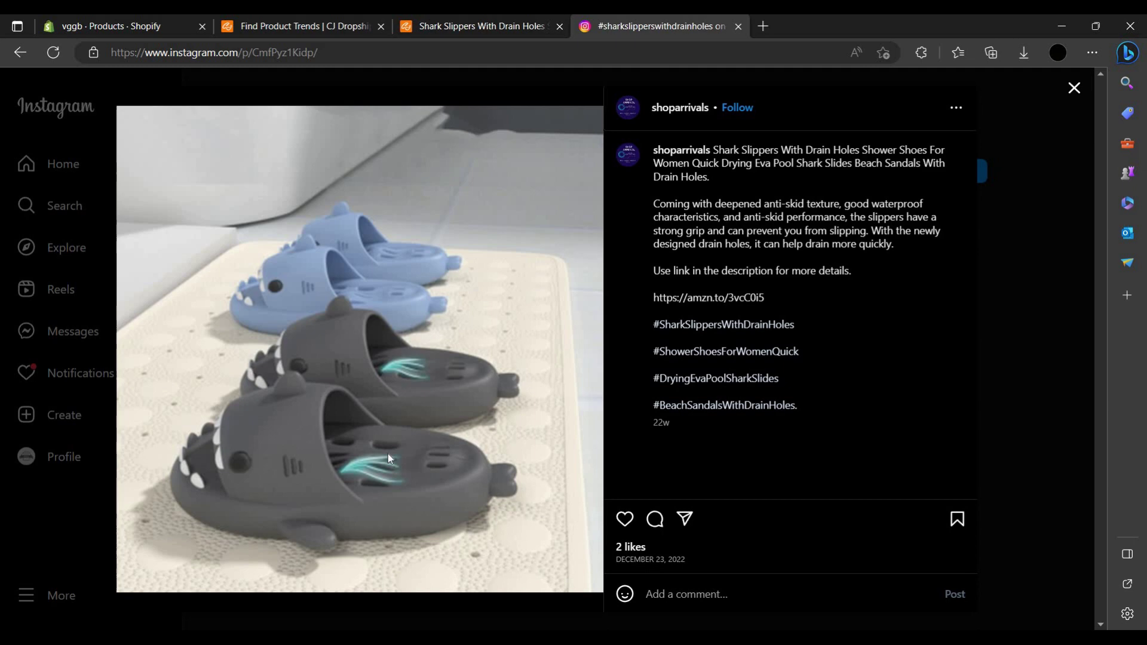
- Like the slippers post, then view the stacked blue, pink and yellow slippers image on CJ
double_click(419, 411)
click(512, 18)
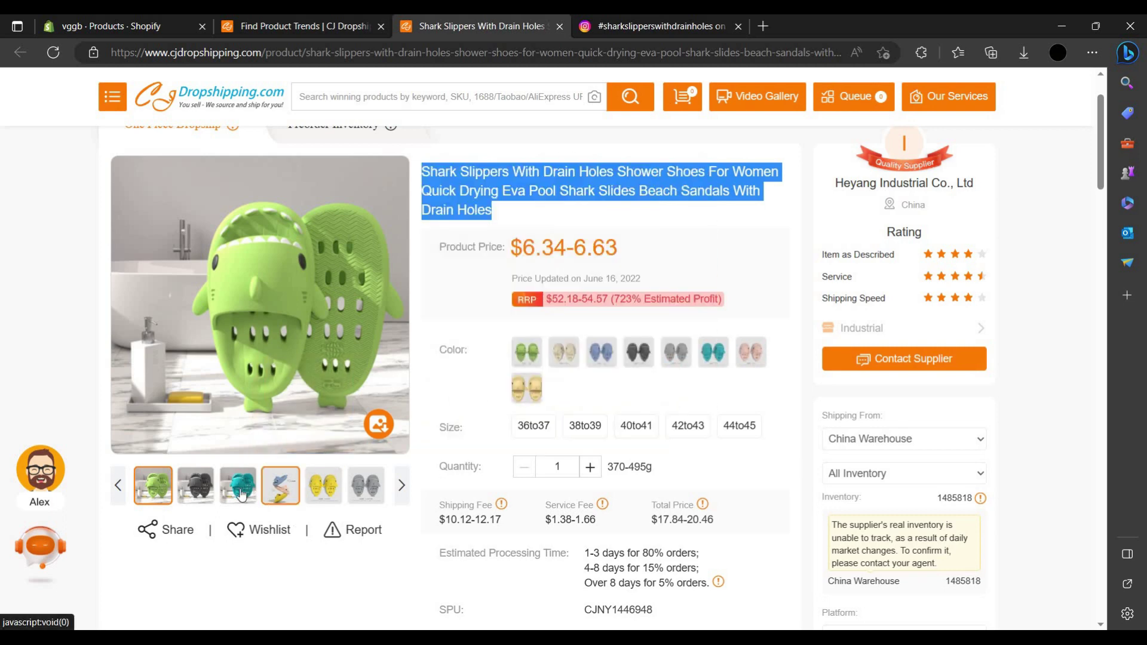
click(286, 490)
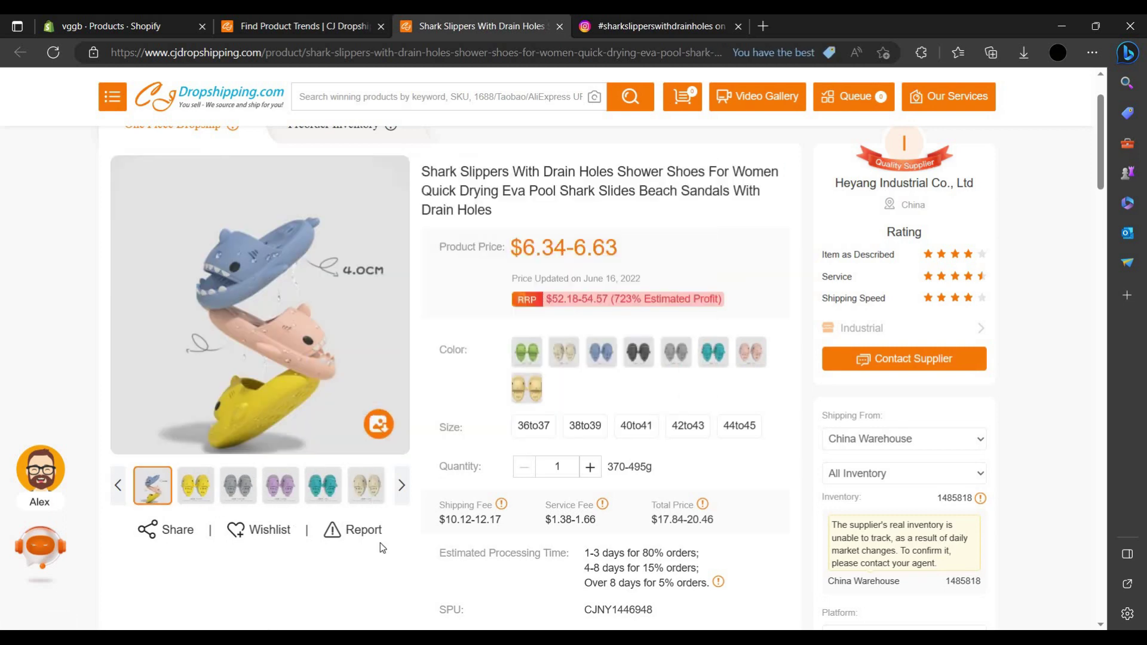
- Close the Instagram post and go back to CJ's trending products list
click(687, 21)
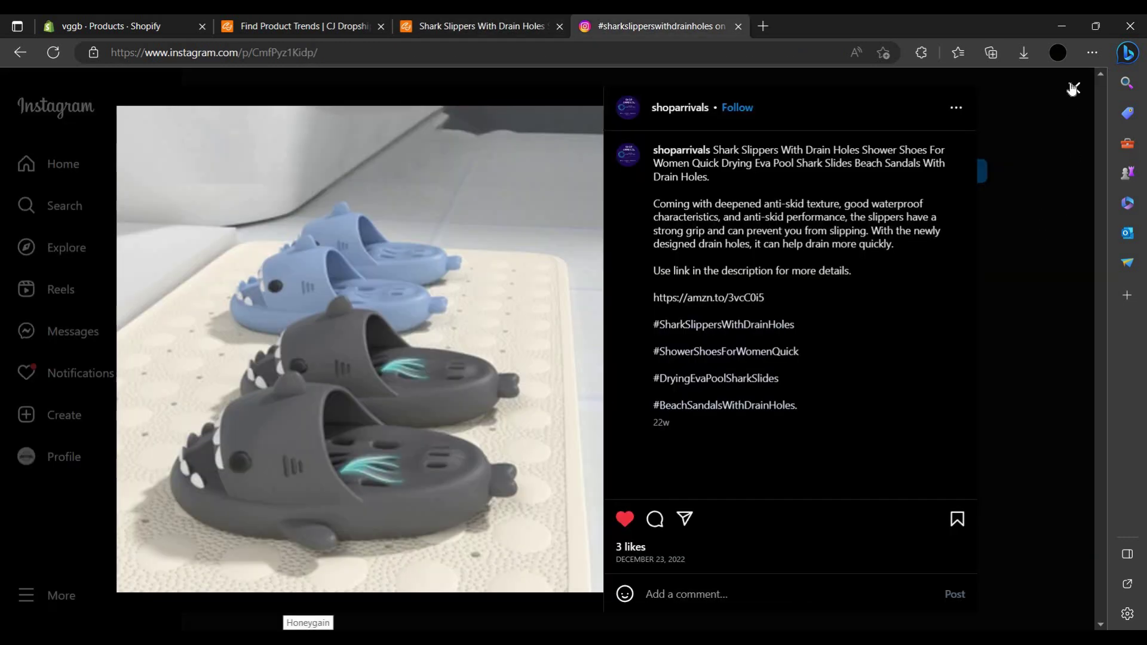
key(Escape)
click(472, 26)
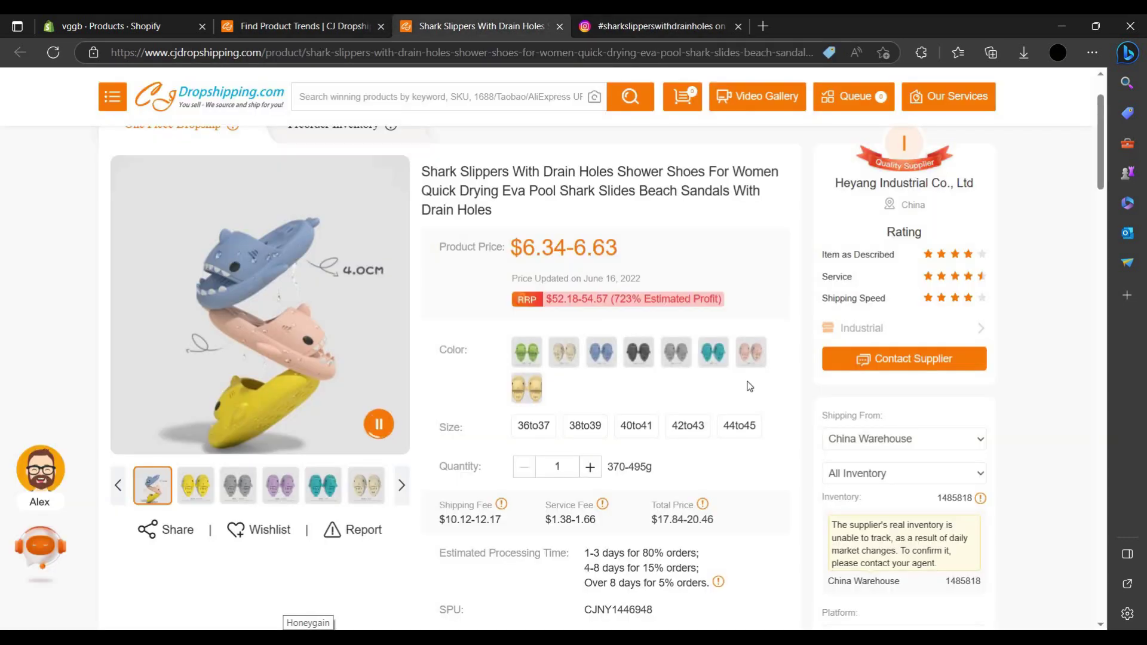
click(304, 25)
scroll(779, 493, down, 3)
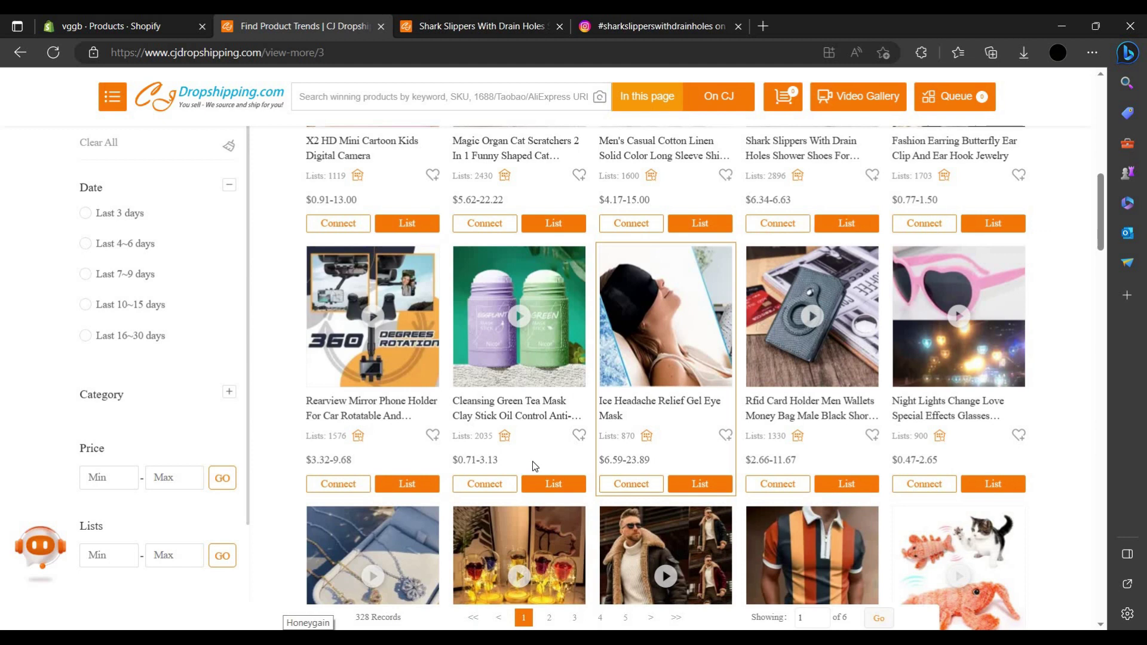
- Play the Green Tea Mask clay stick videos muted, switching between several clips
click(530, 415)
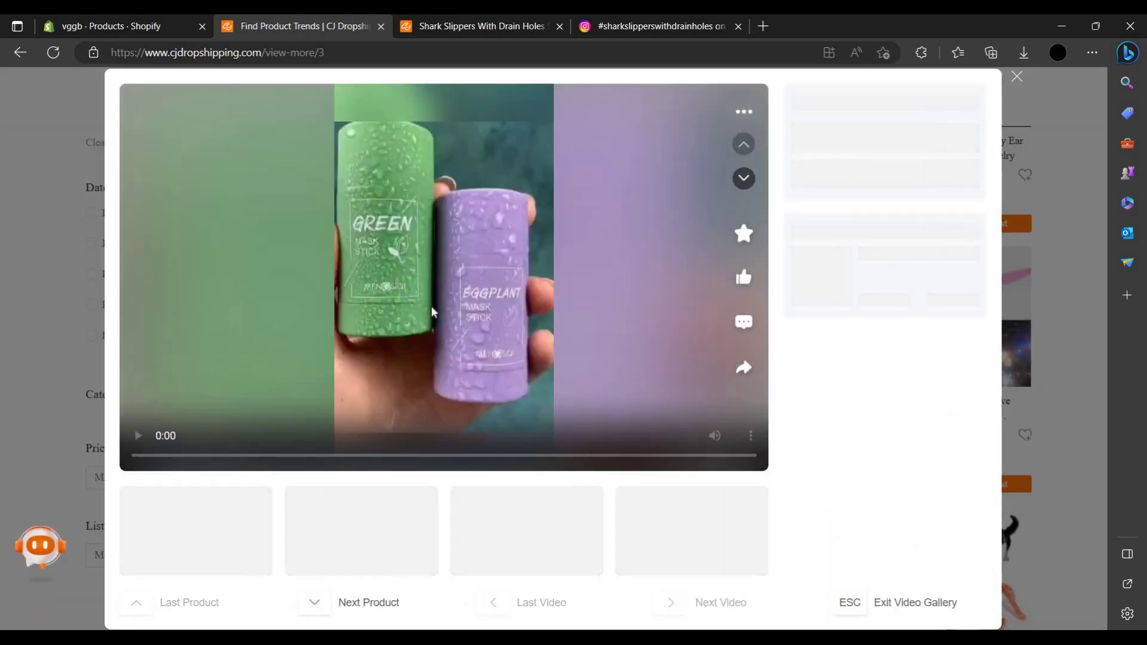
click(371, 564)
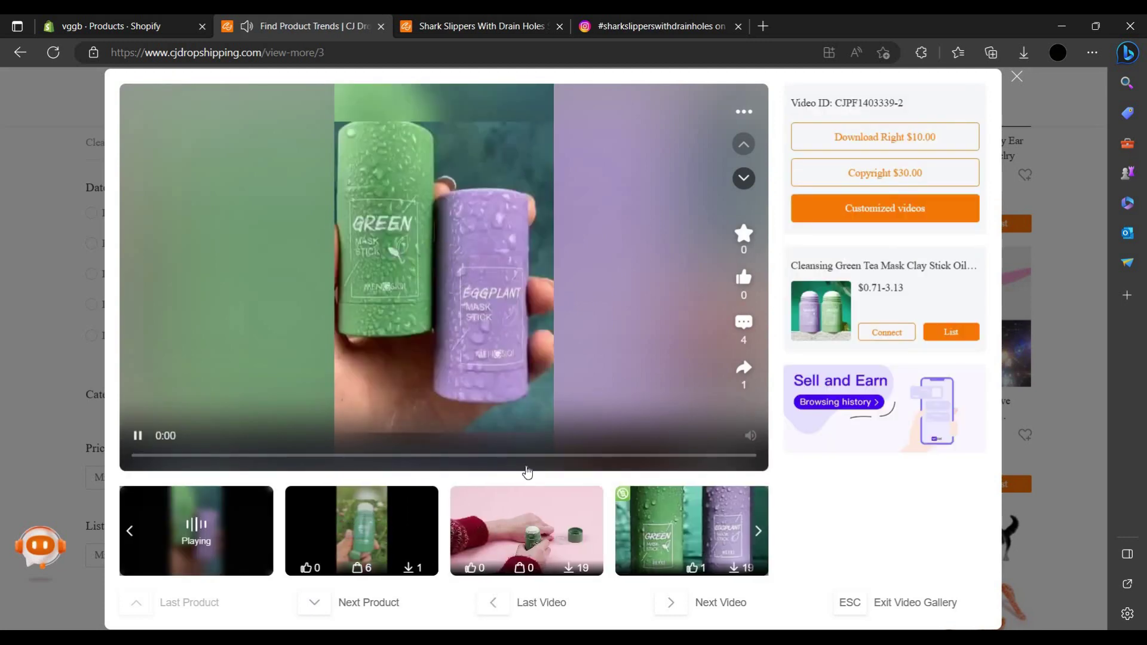
click(750, 435)
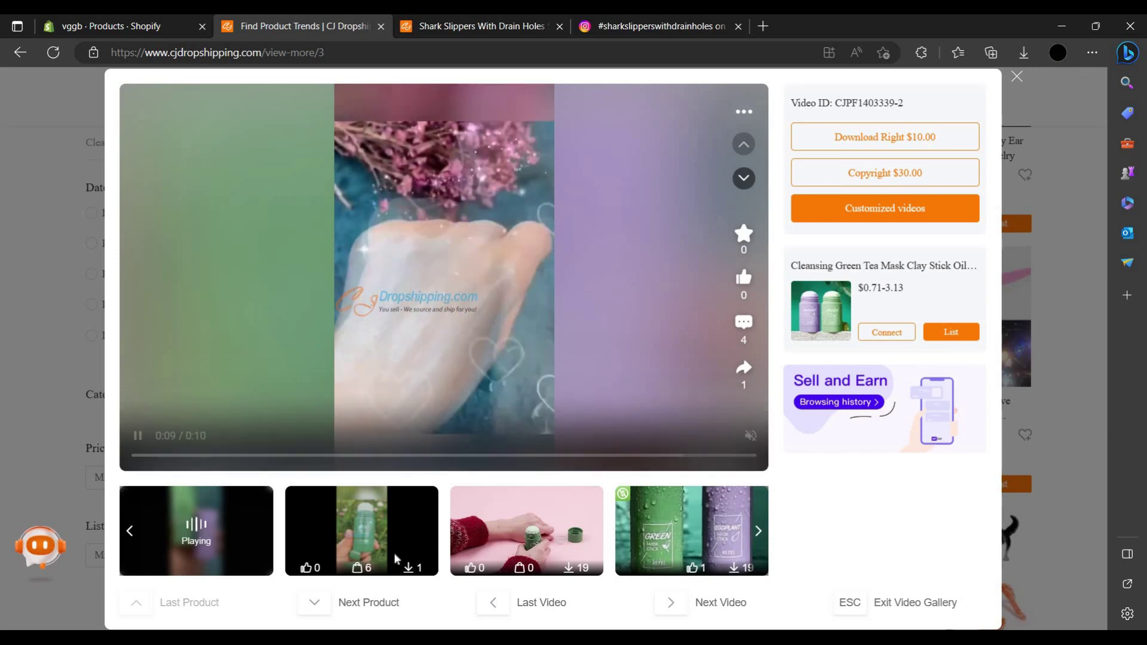
click(516, 555)
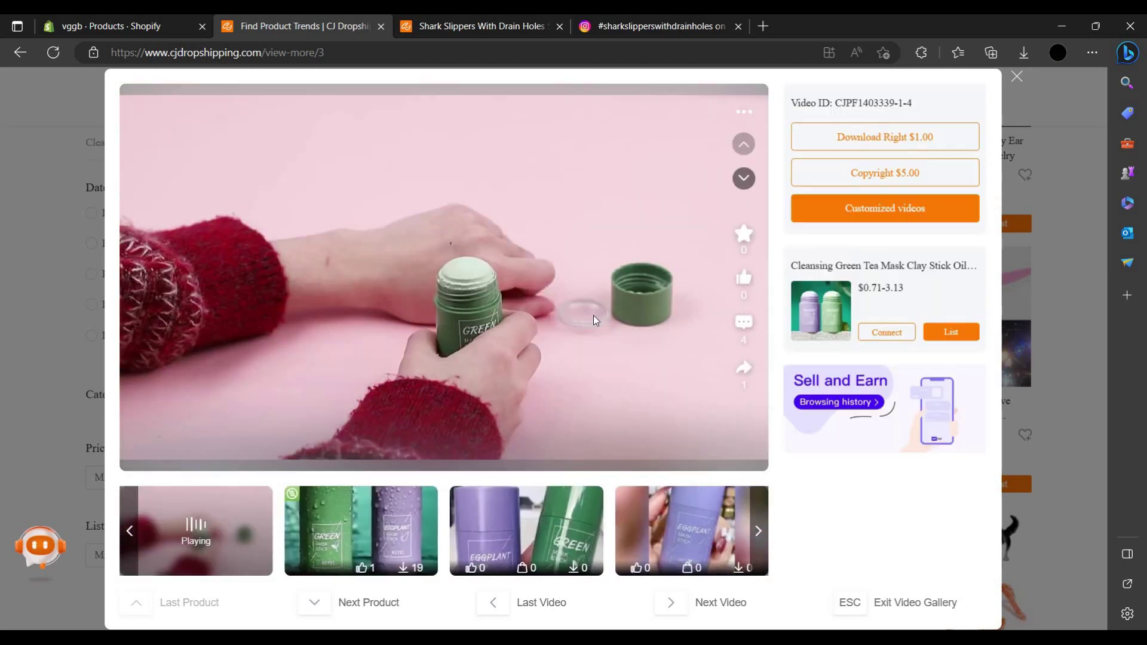
click(412, 532)
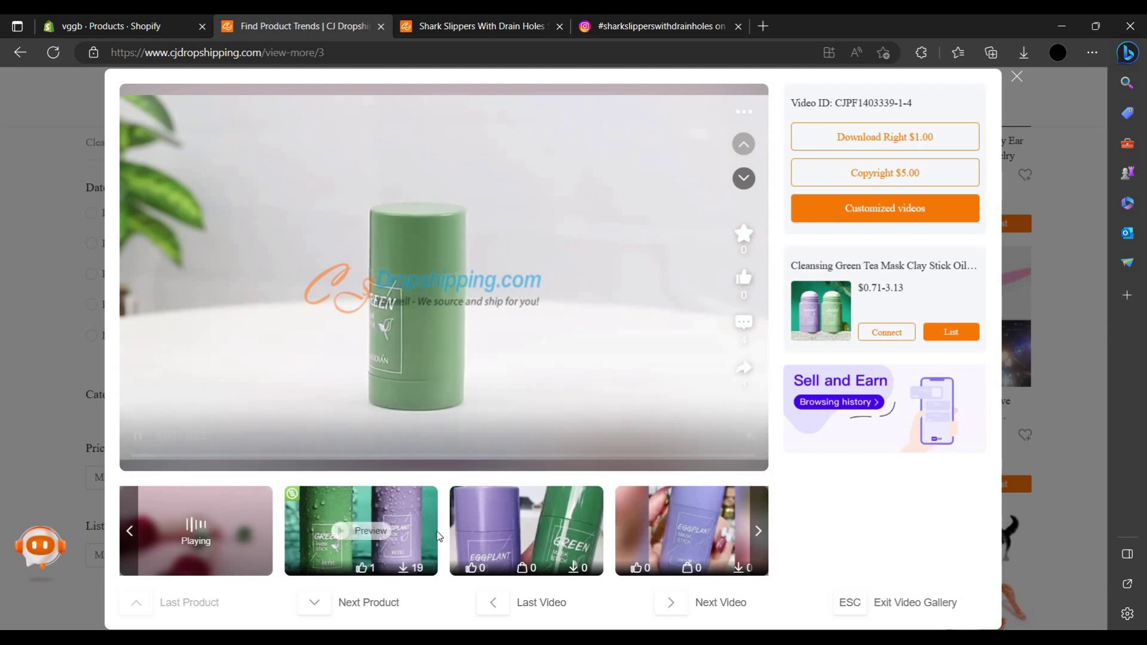
click(428, 535)
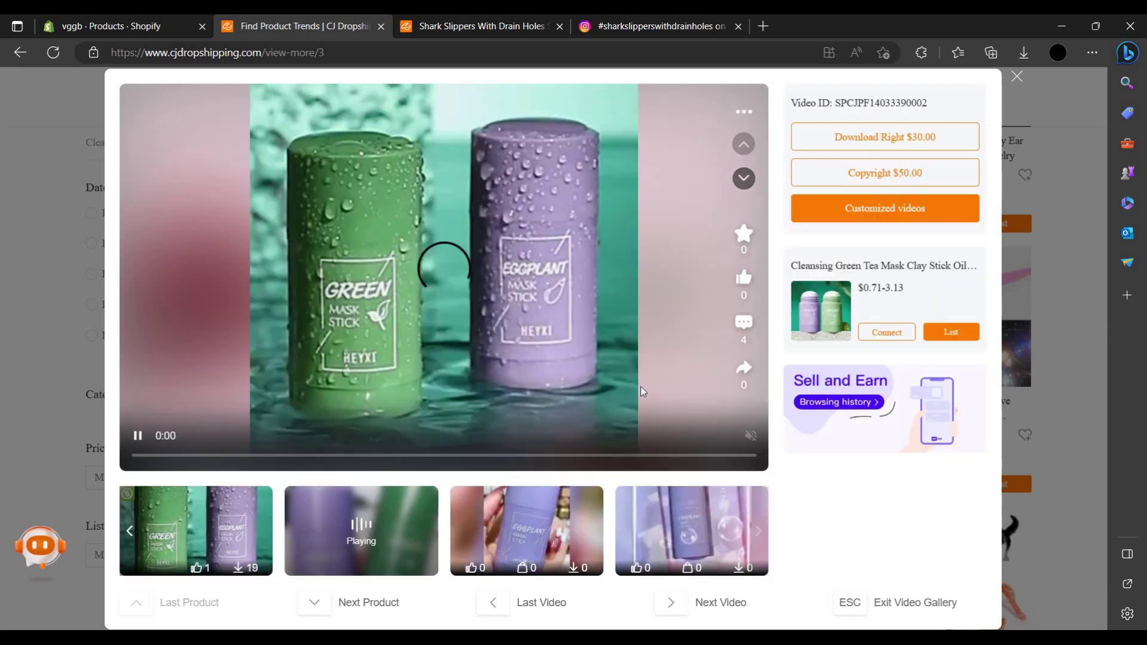
- Return to the Shark Slippers product page and open its Listing form
click(657, 24)
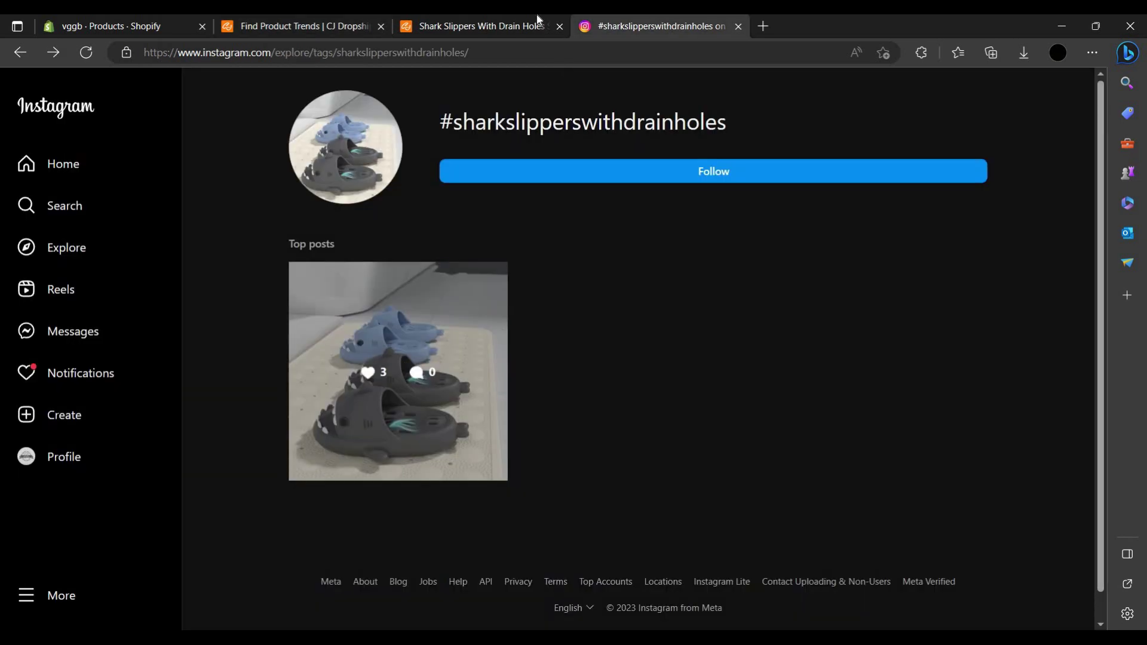
click(508, 24)
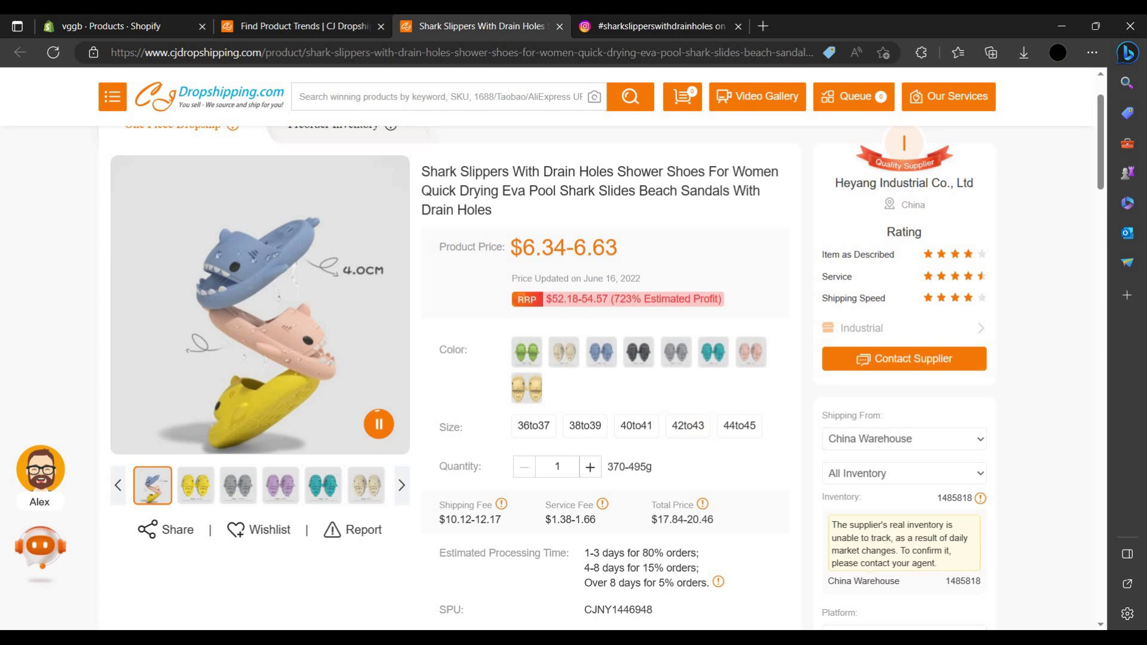
scroll(596, 418, down, 4)
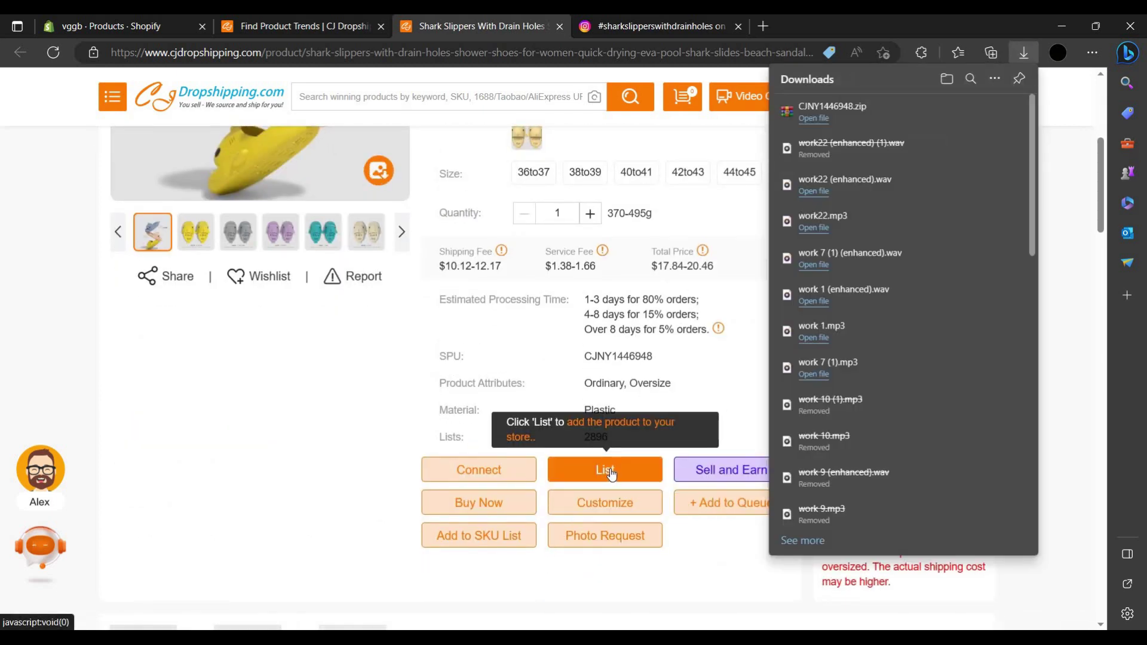
click(611, 469)
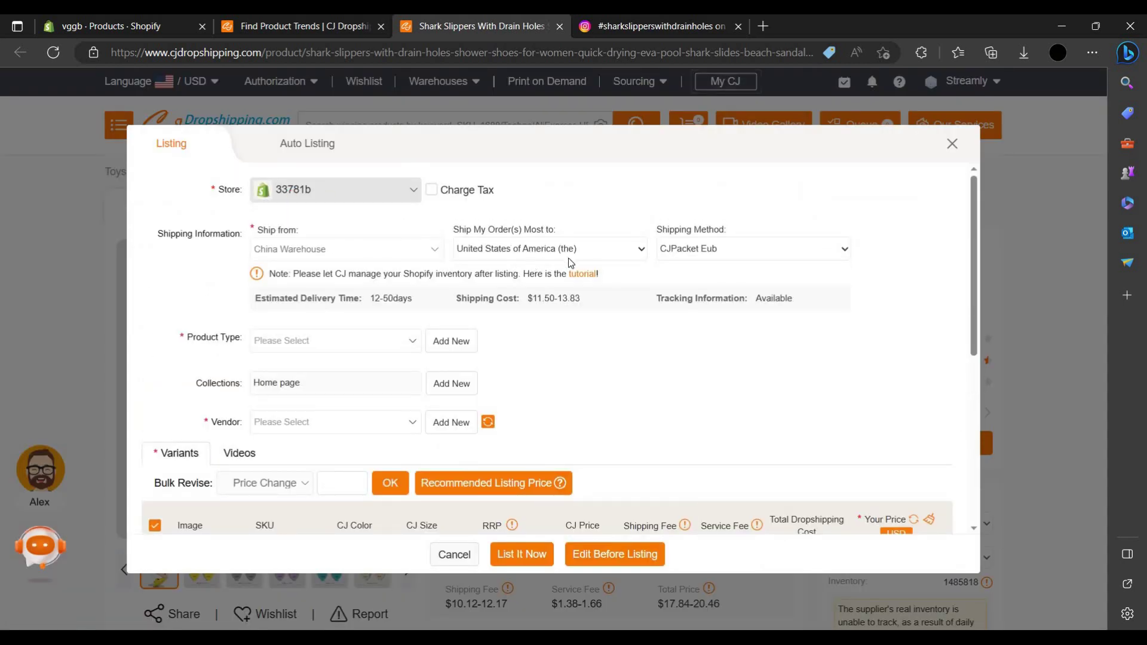
- Check the shipping methods and keep CJPacket Eub for the slippers listing
scroll(755, 253, down, 1)
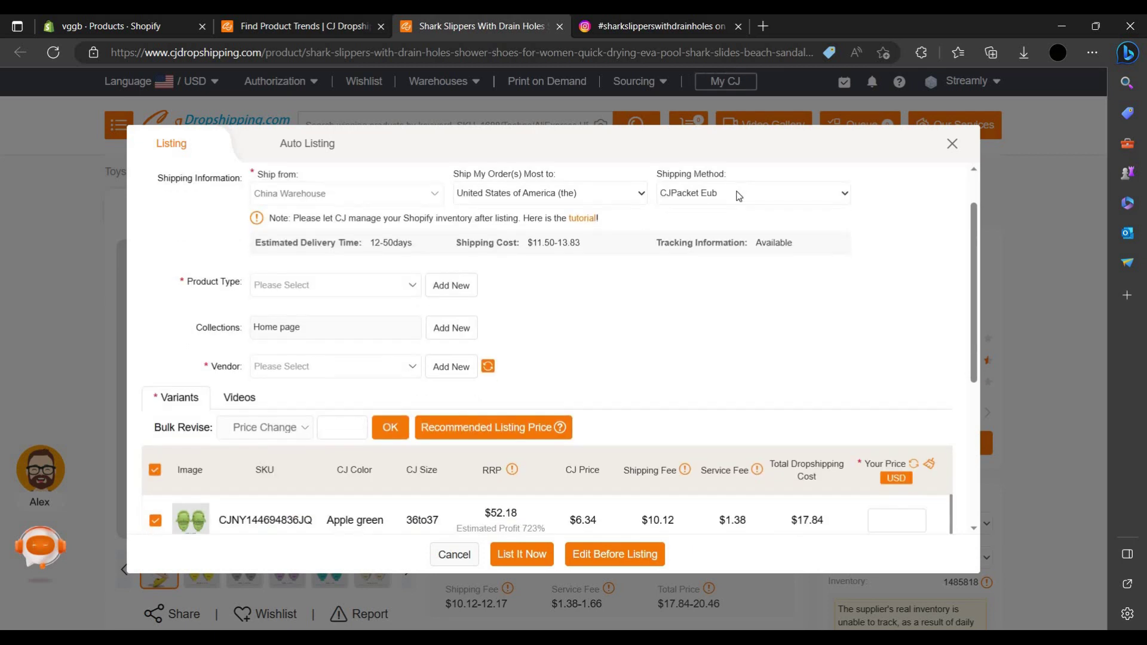
click(738, 196)
click(770, 317)
scroll(859, 393, down, 2)
scroll(830, 413, down, 1)
scroll(812, 444, up, 1)
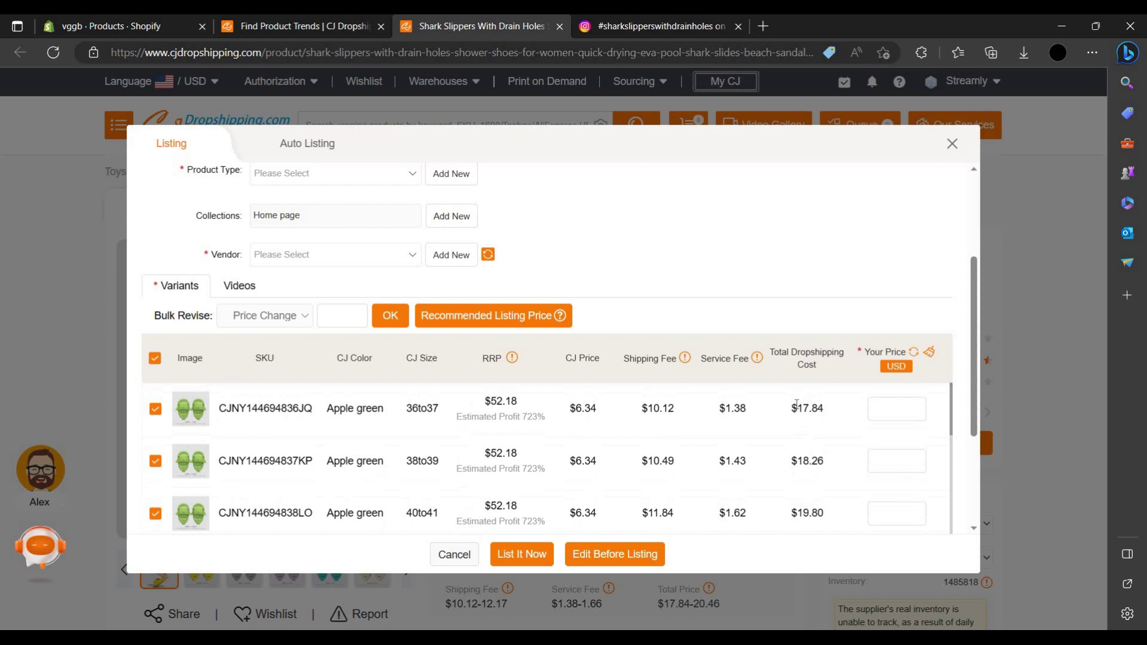
drag(701, 454, 797, 407)
click(377, 430)
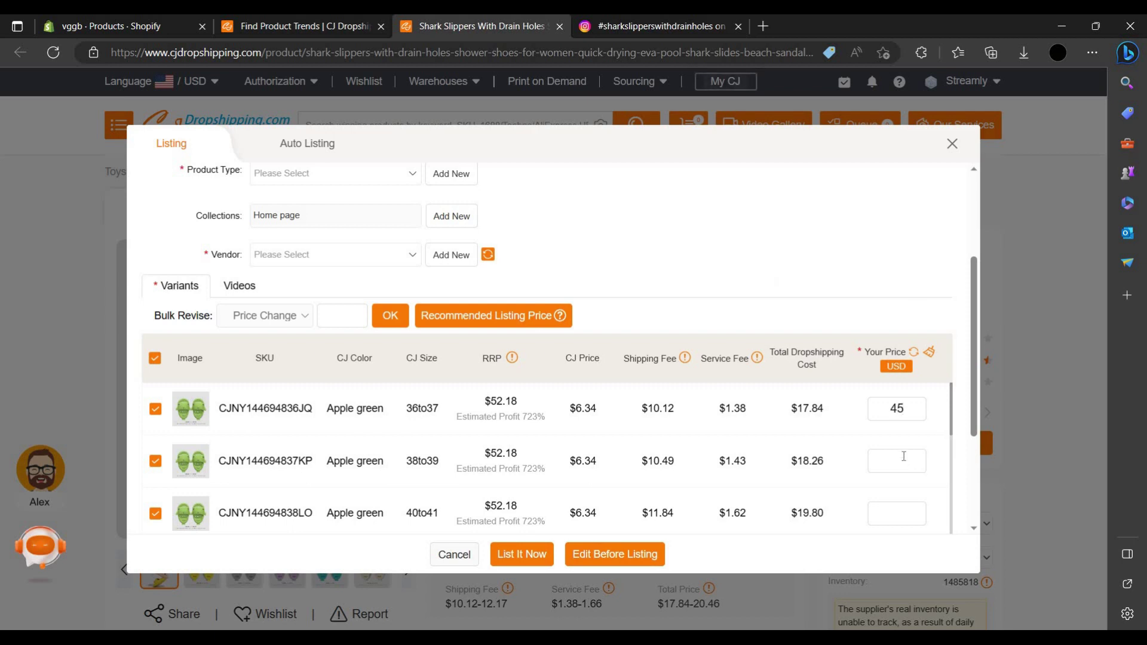
- Scroll through the slipper variants table, entering 45 USD store prices
scroll(904, 457, down, 1)
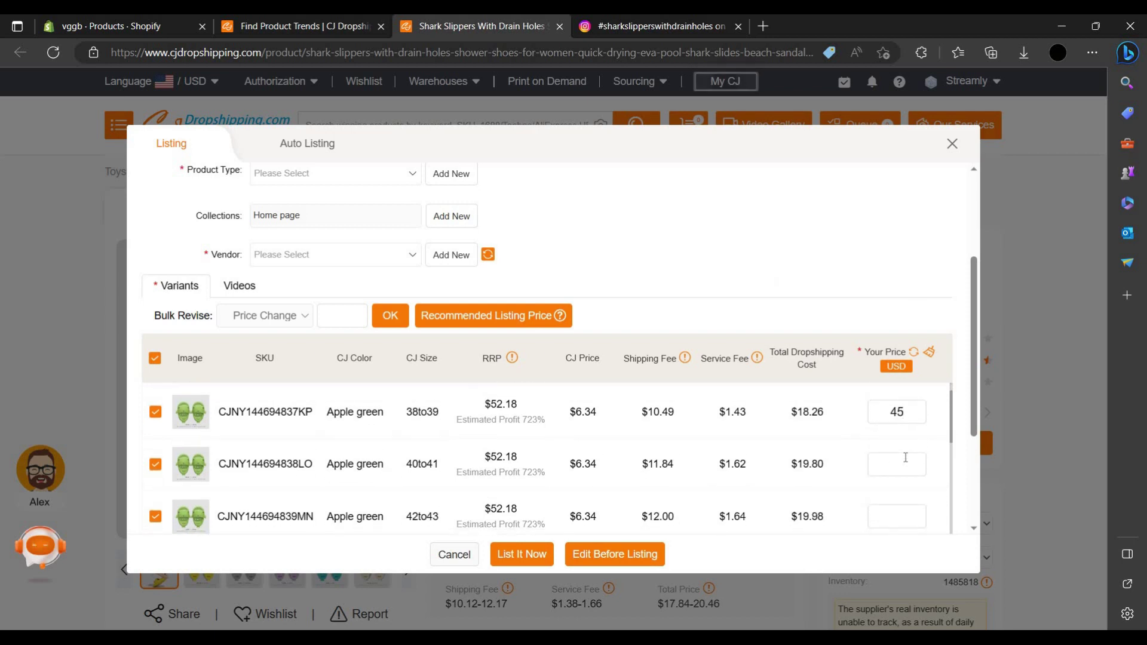
scroll(905, 464, down, 2)
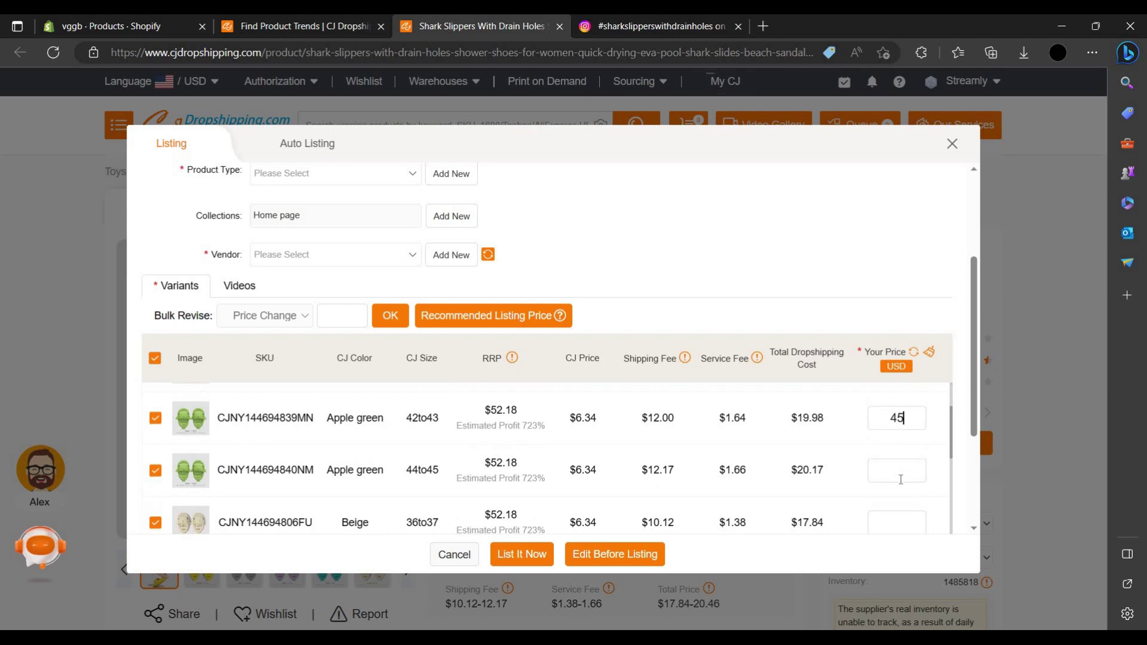
scroll(901, 479, down, 1)
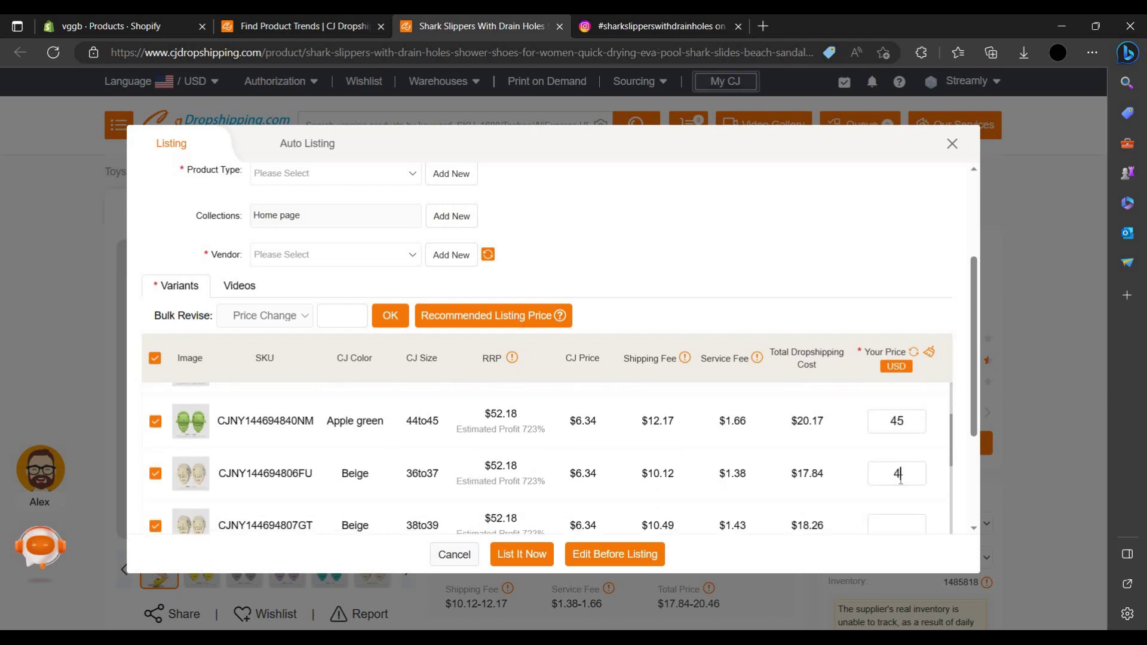
scroll(896, 432, down, 2)
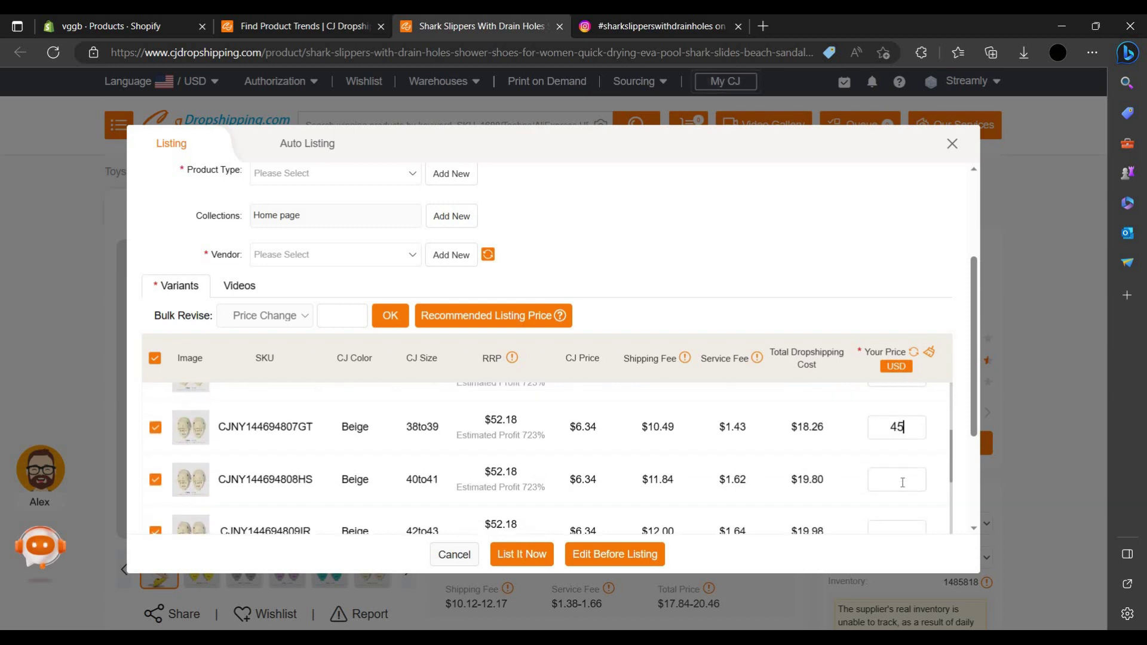
scroll(902, 485, down, 2)
scroll(897, 458, down, 2)
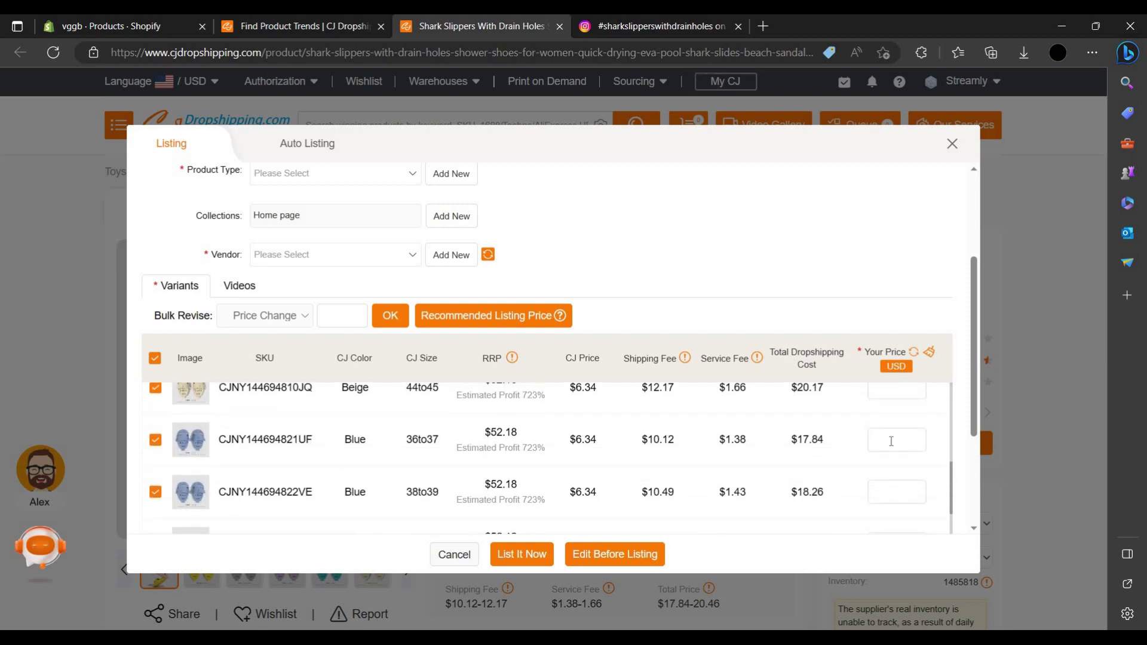
scroll(890, 472, down, 2)
scroll(892, 481, down, 1)
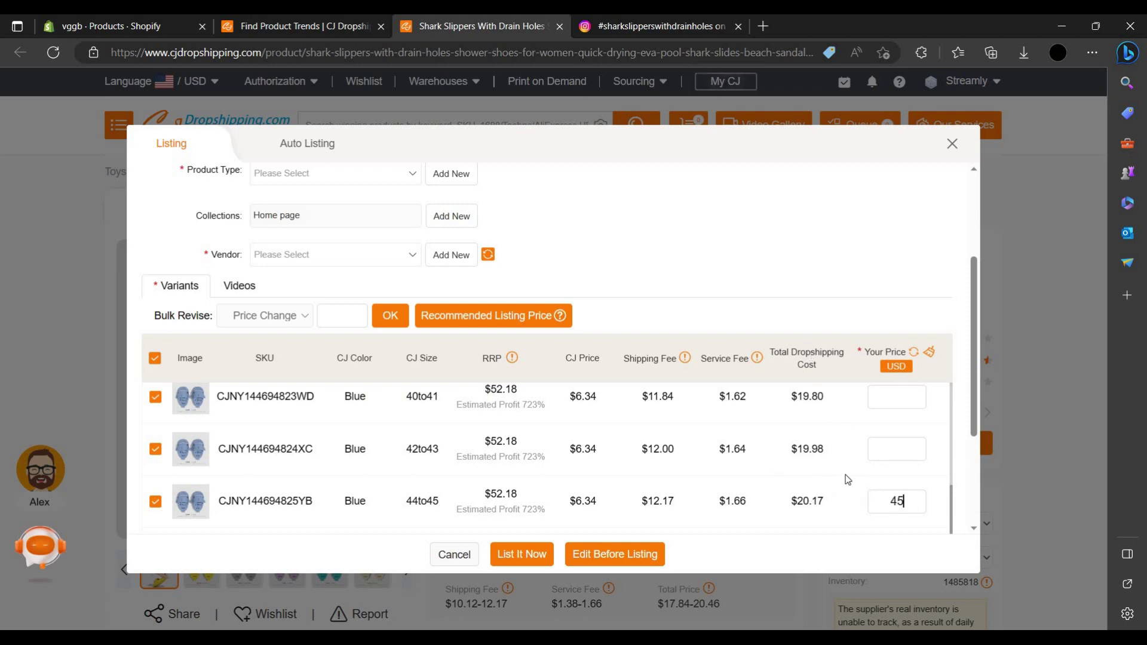
scroll(445, 487, down, 2)
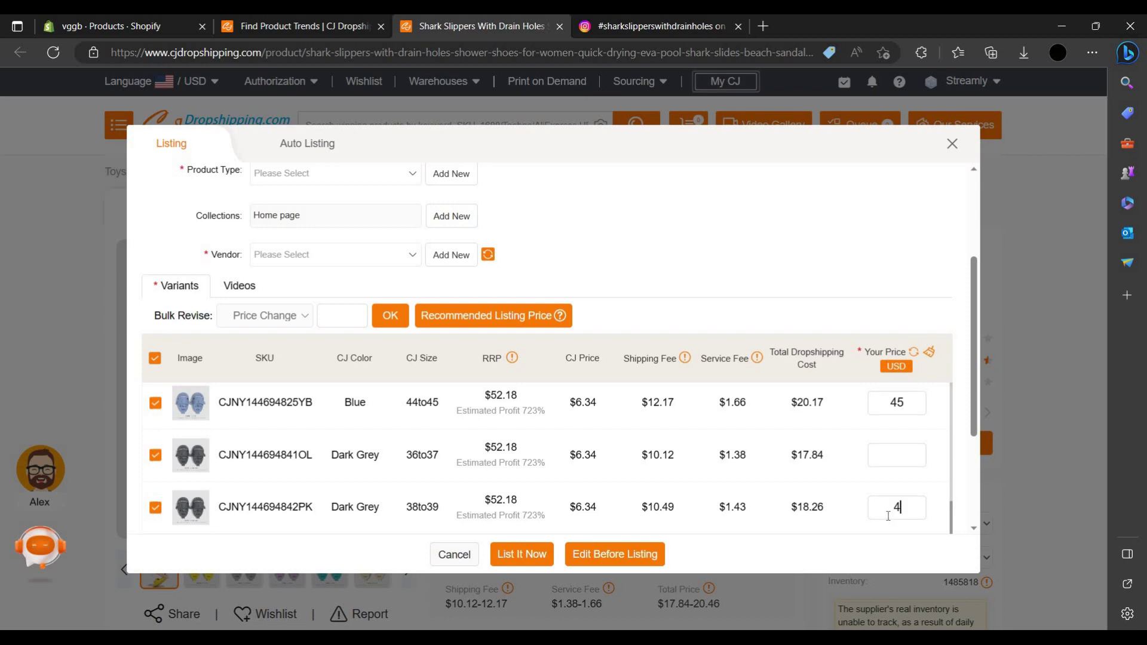
scroll(888, 516, down, 3)
scroll(889, 496, down, 3)
scroll(890, 479, down, 1)
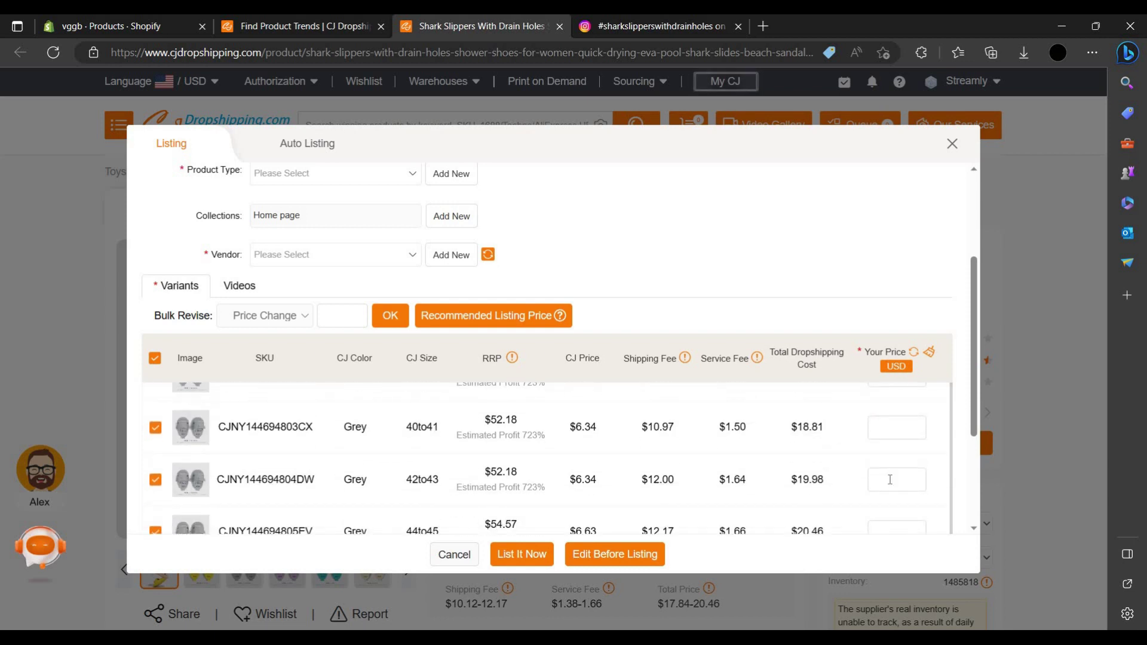
scroll(890, 481, down, 4)
scroll(884, 430, up, 3)
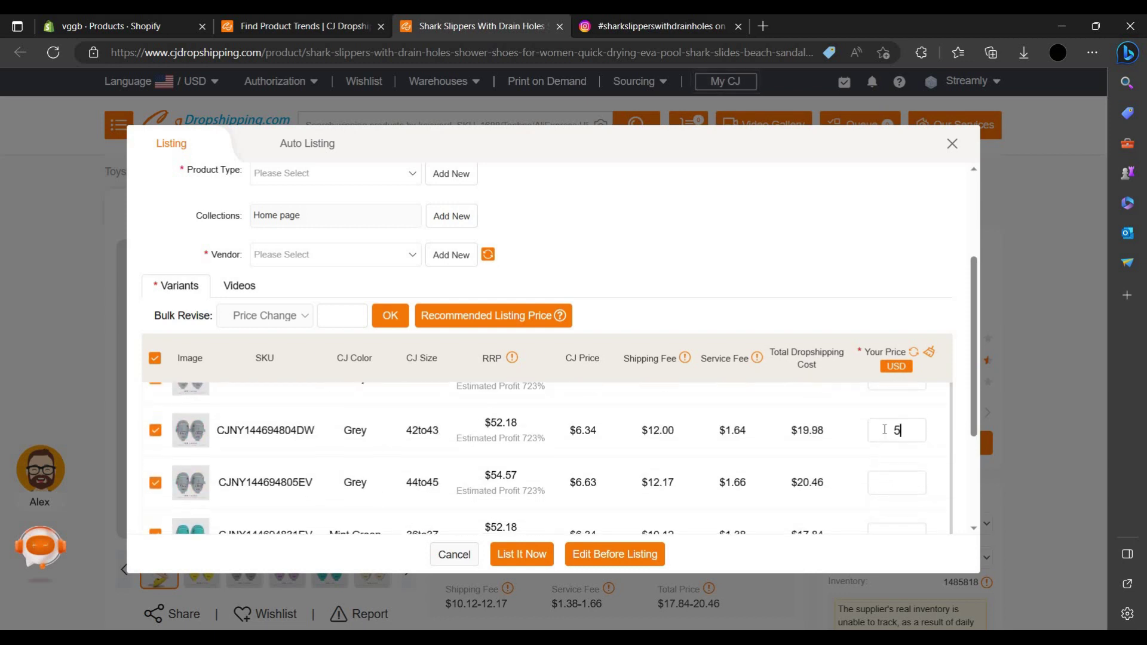
scroll(776, 495, down, 3)
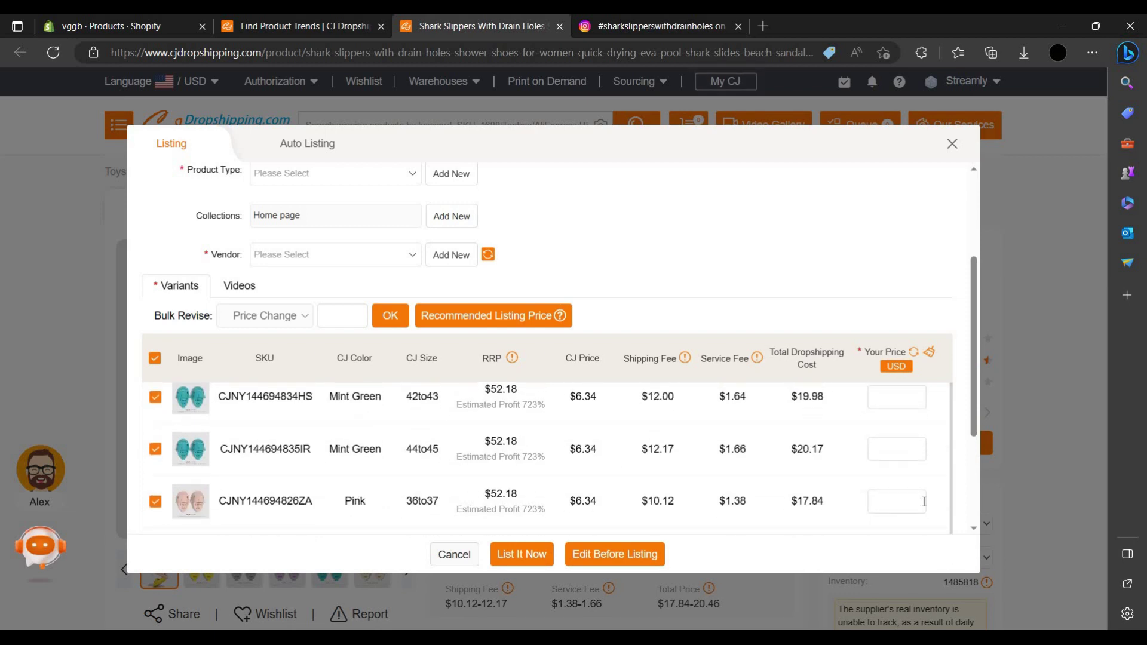
- Add a new product type named 'sample' to the slipper listing
click(525, 553)
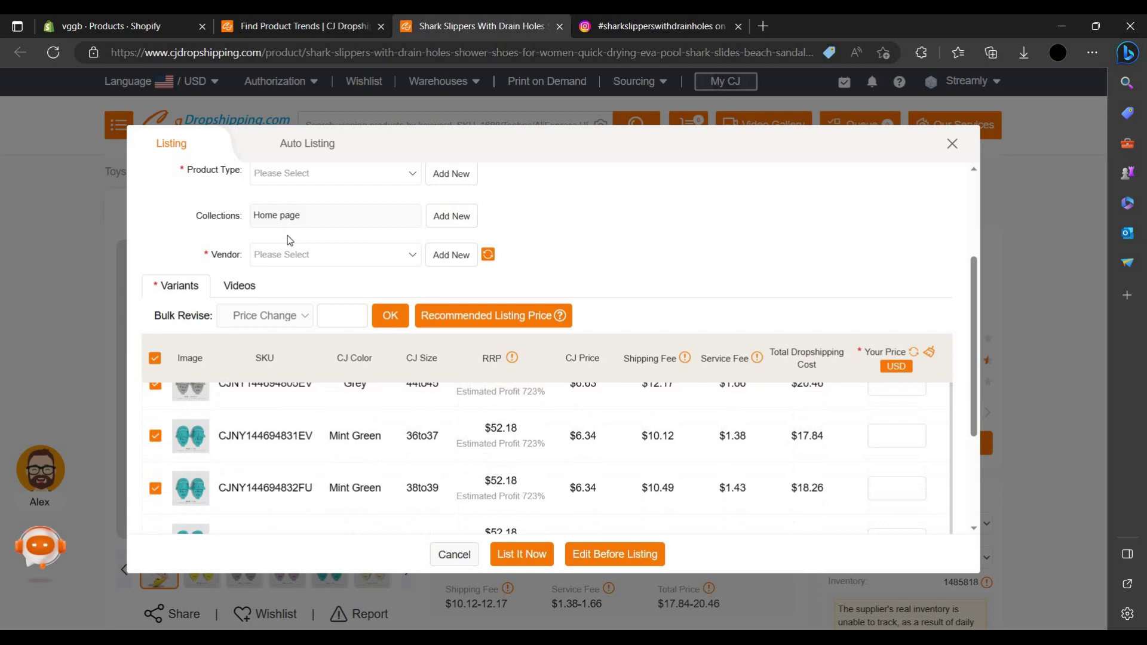
scroll(304, 307, up, 2)
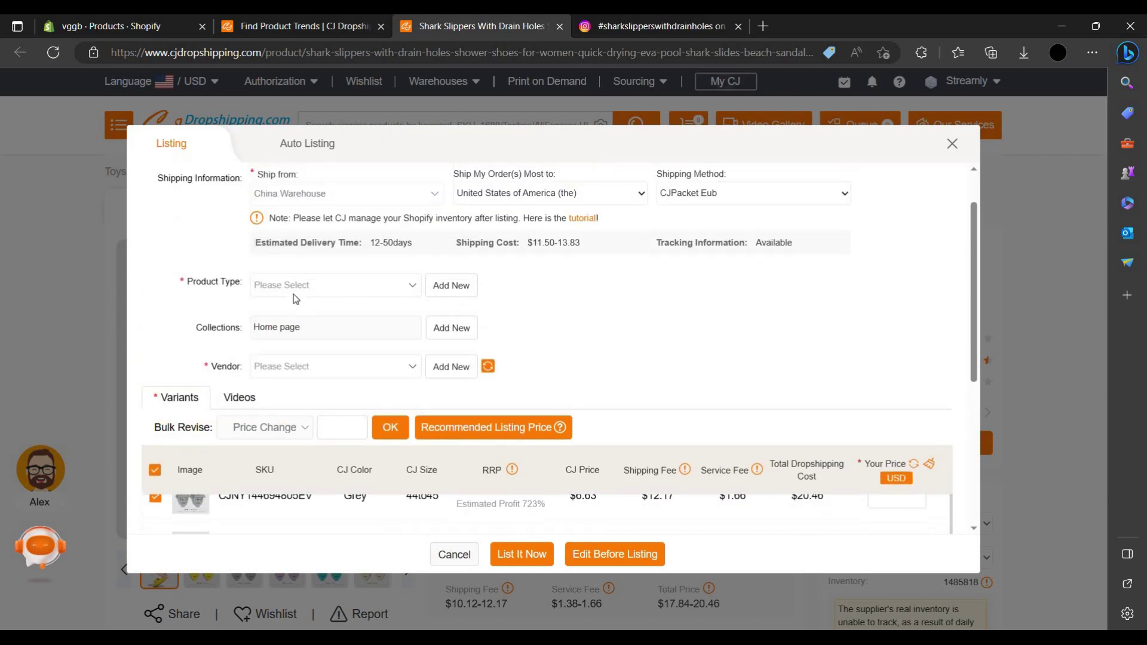
click(298, 284)
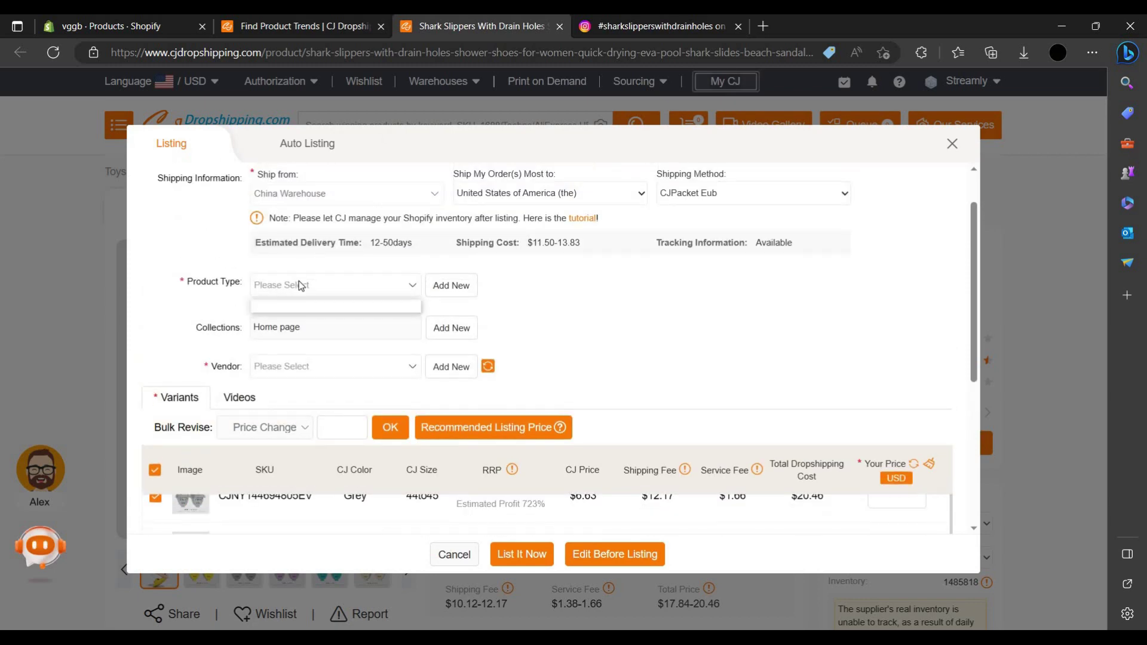
click(440, 292)
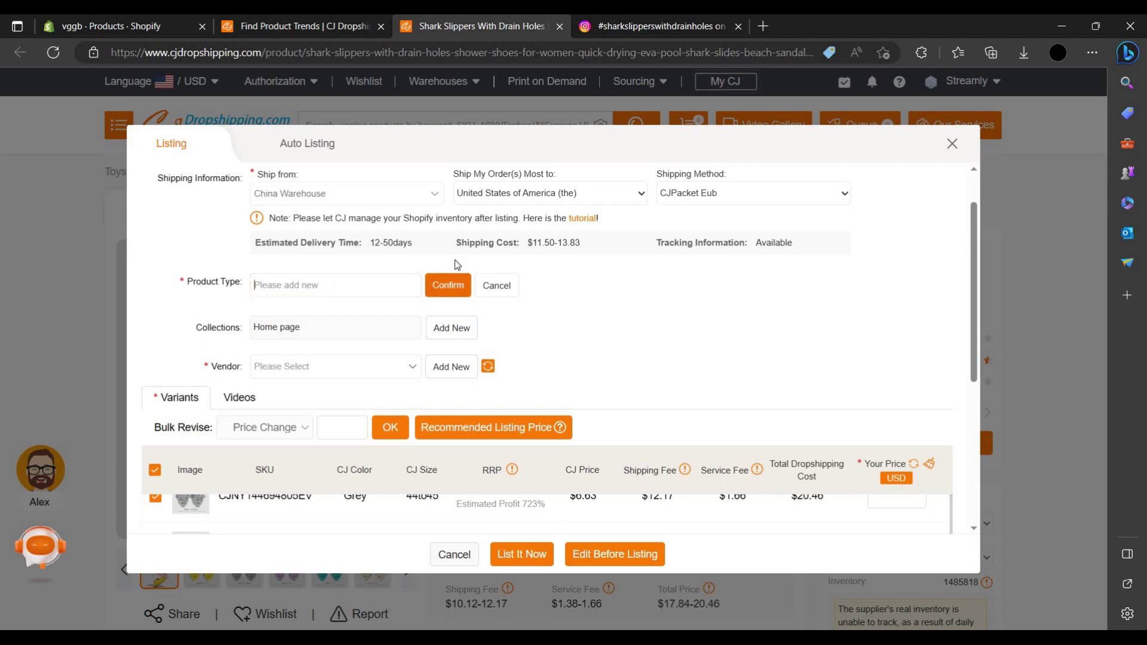
text(sam)
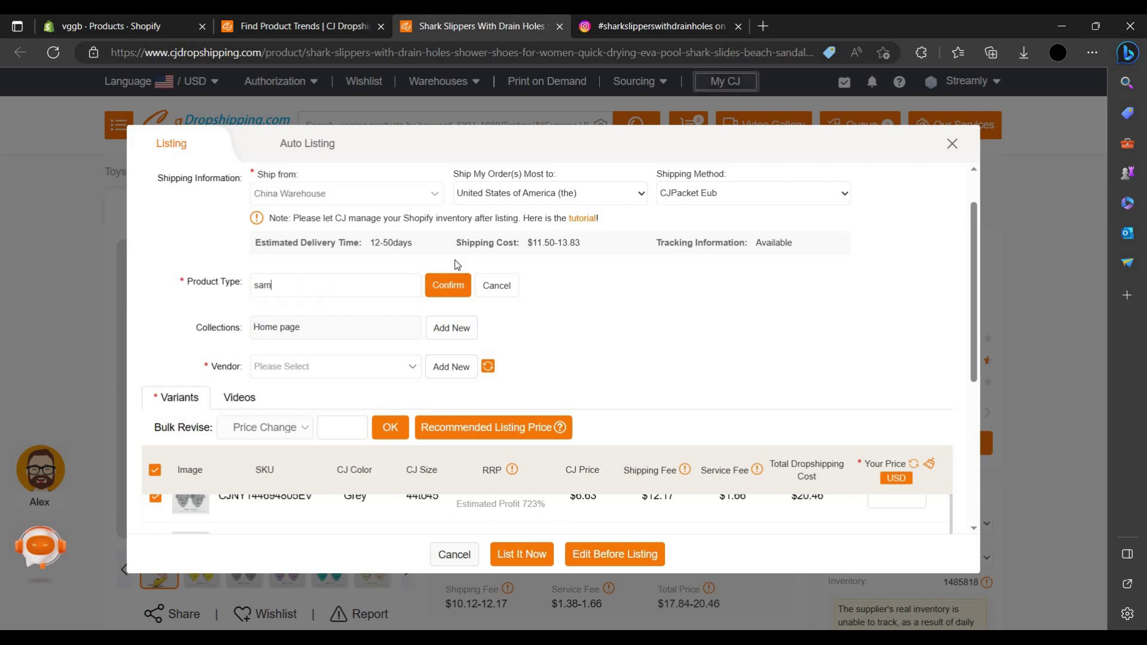
text(ple)
click(449, 290)
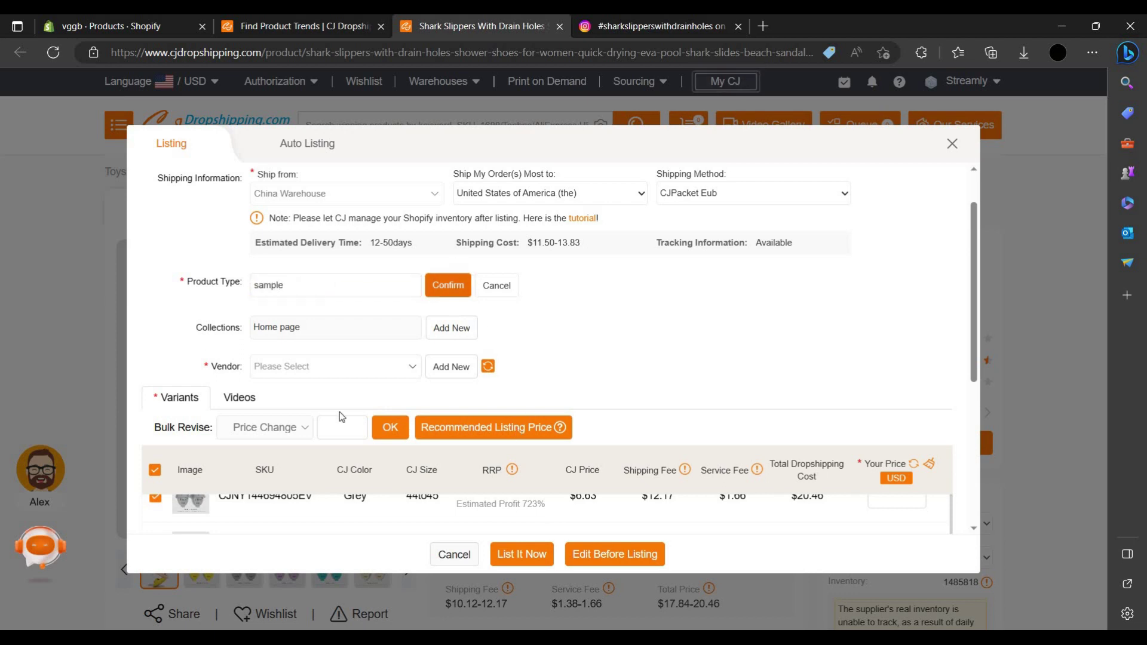
- Retry the listing, then add a new vendor named 'sampleee'
click(526, 547)
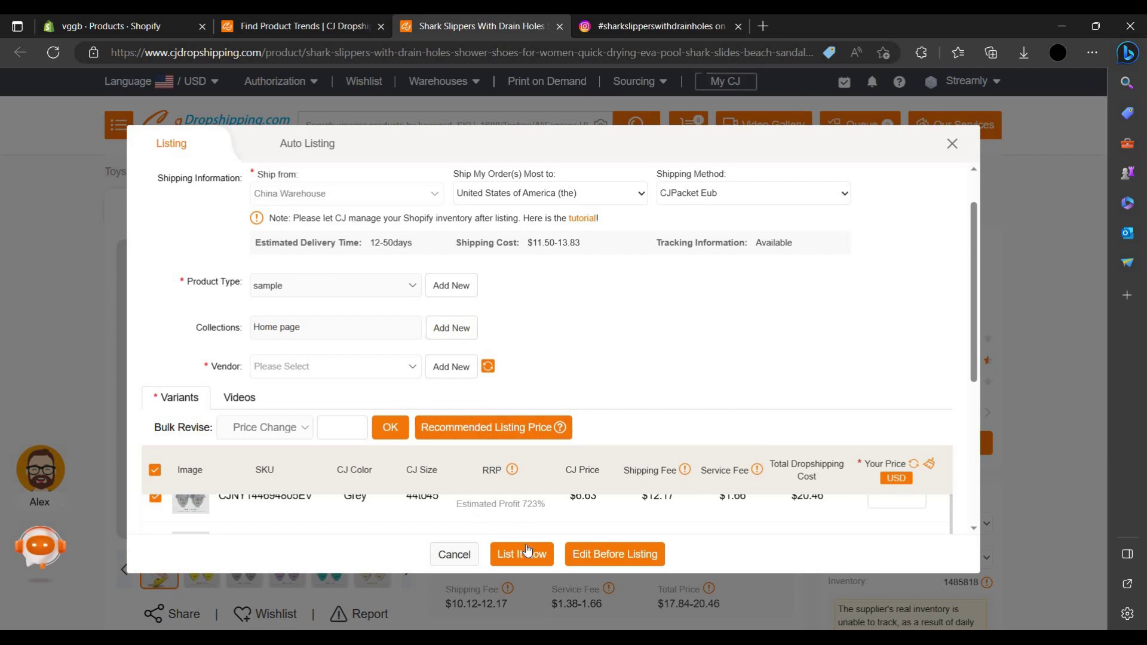
click(527, 549)
click(527, 549)
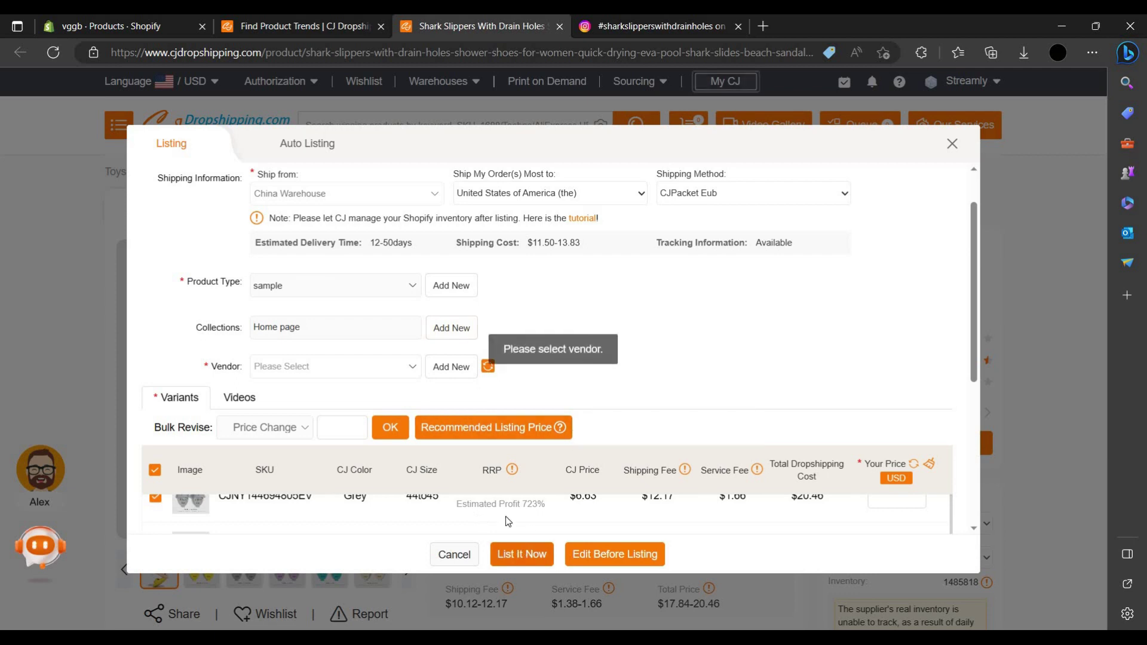
click(405, 366)
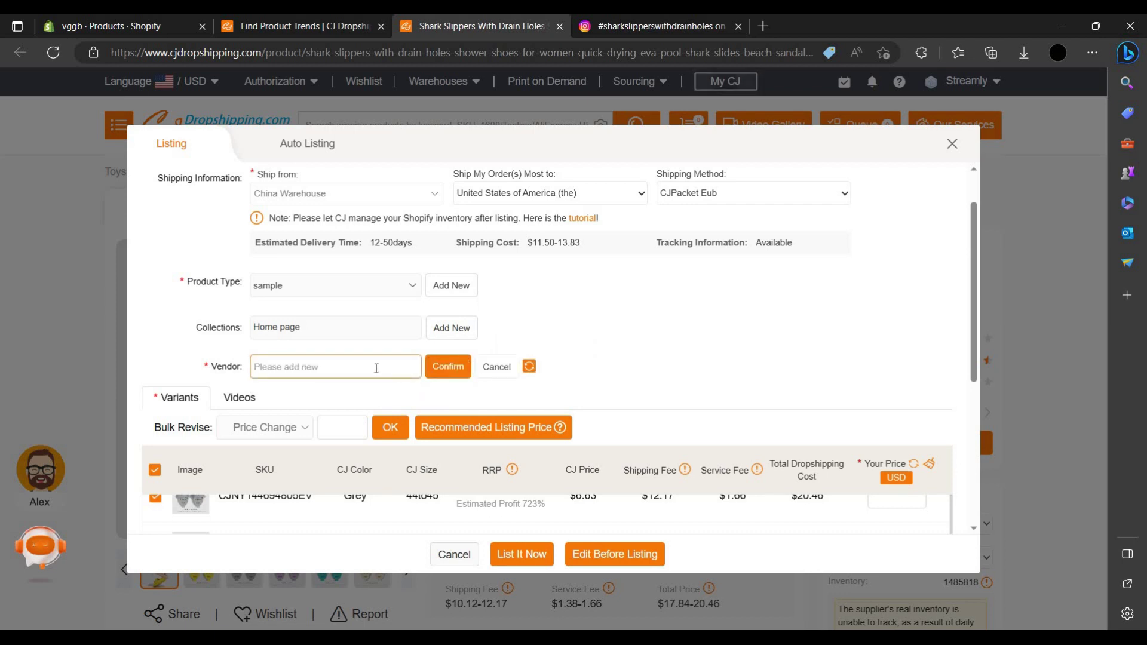
text(sampleee)
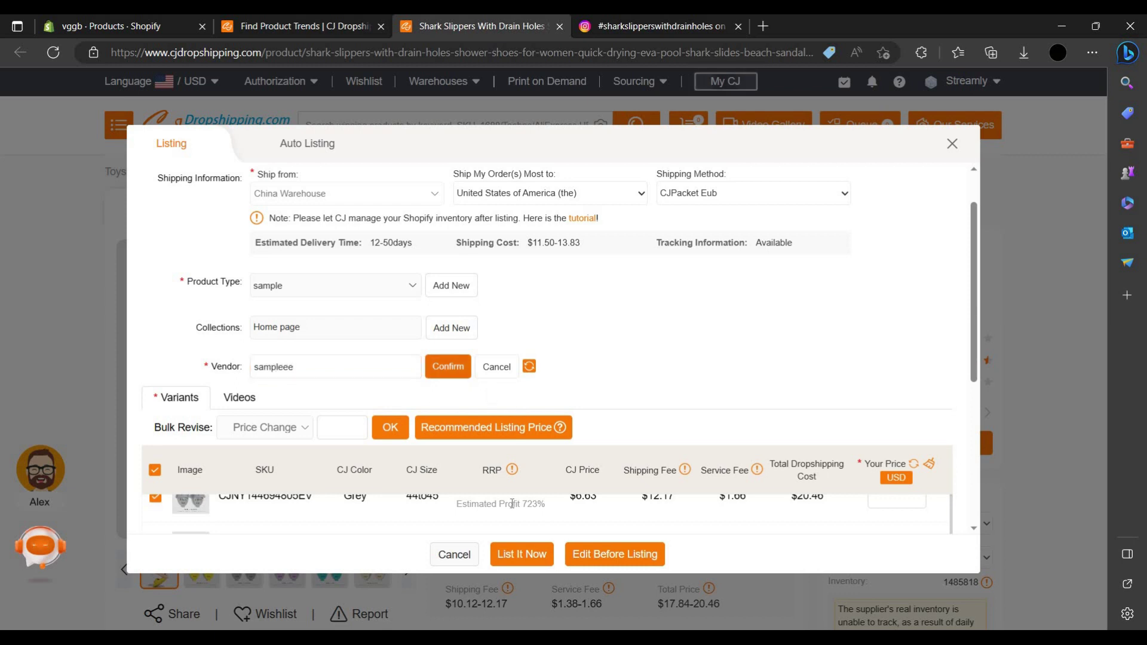
click(448, 366)
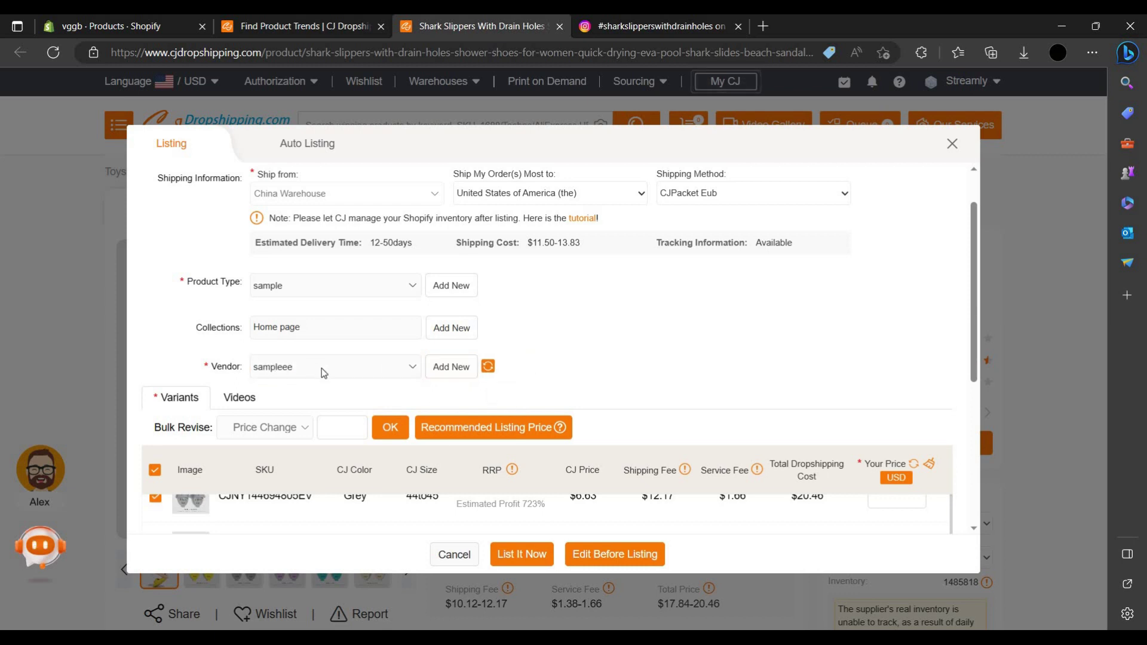
click(534, 565)
scroll(860, 513, up, 3)
scroll(884, 514, down, 1)
scroll(699, 486, down, 1)
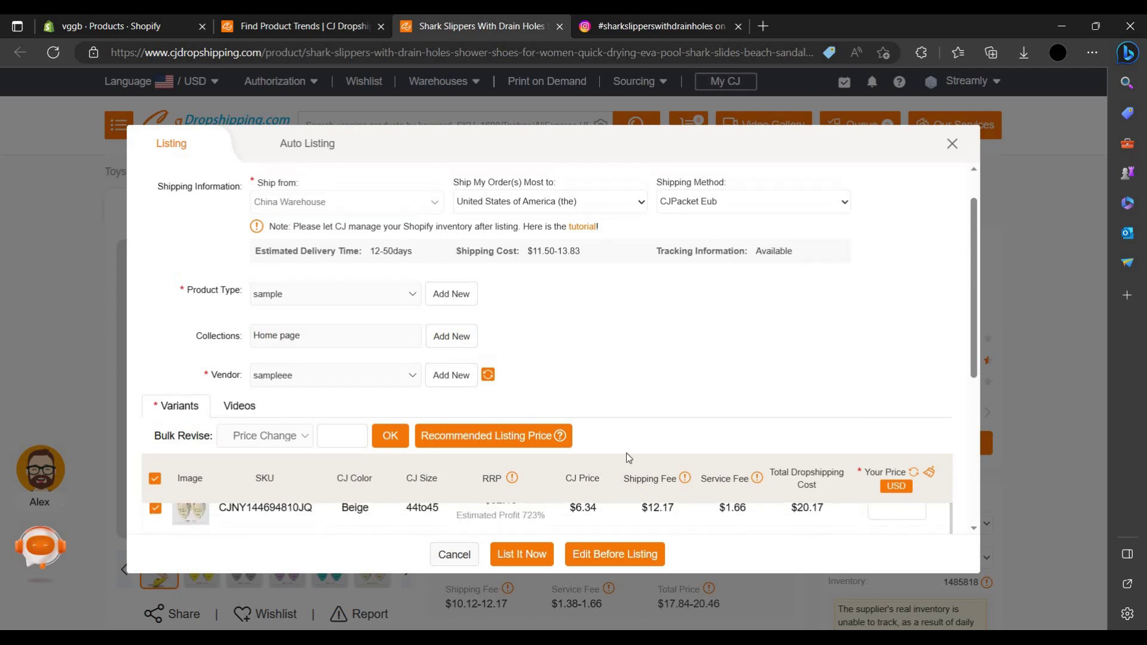
scroll(477, 418, up, 2)
scroll(387, 418, down, 2)
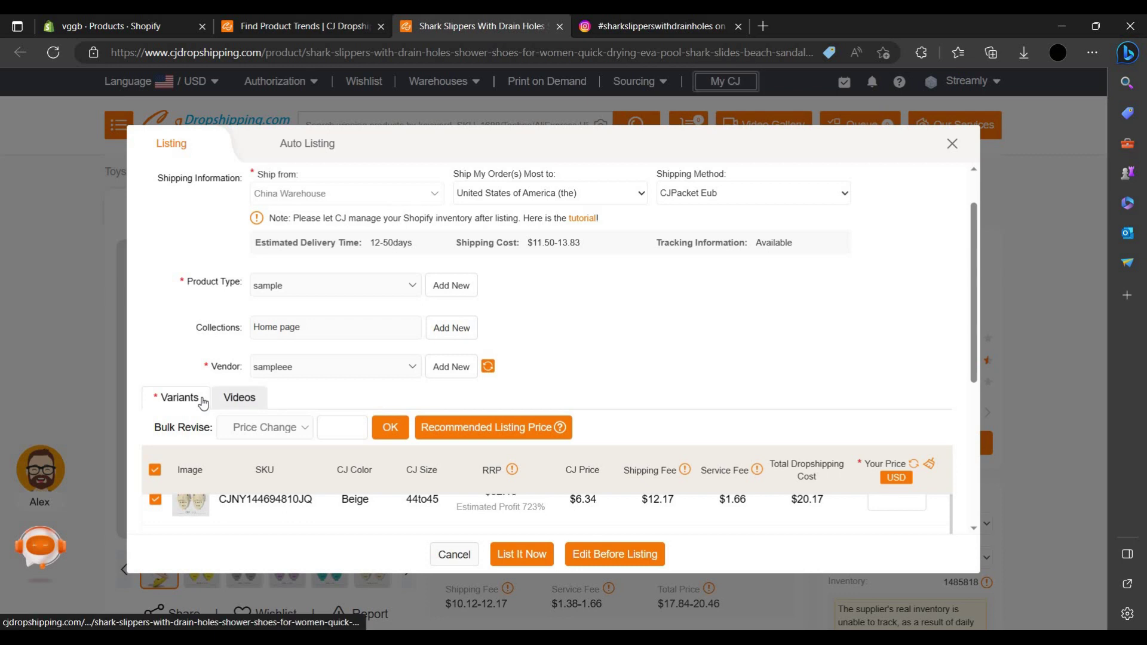
click(239, 397)
scroll(454, 426, down, 2)
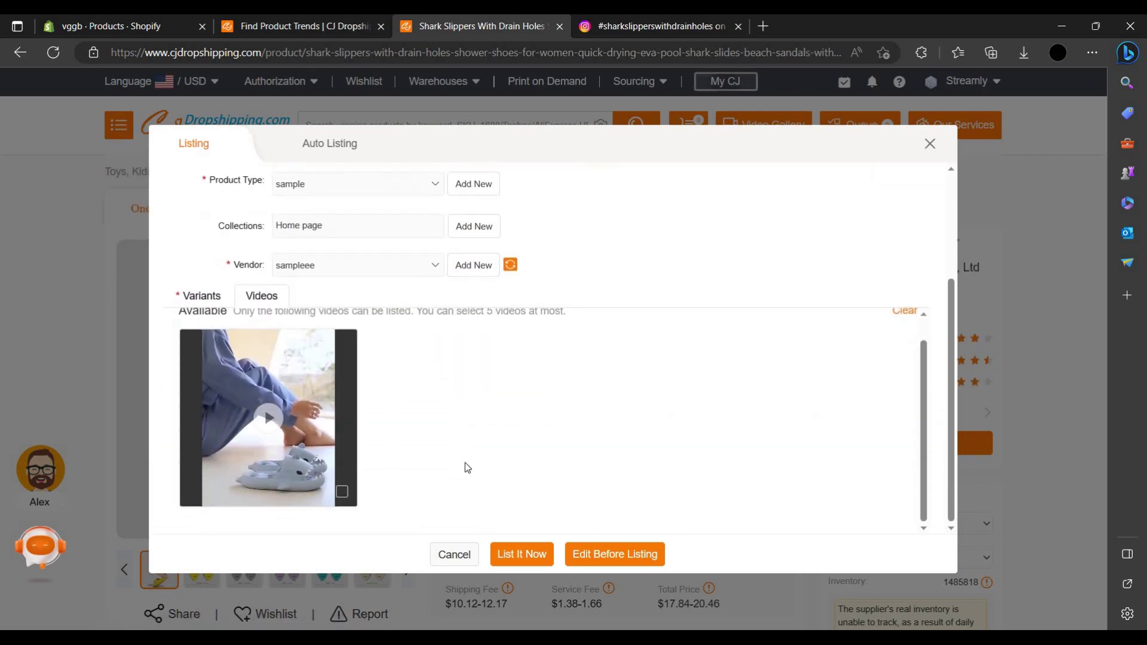
scroll(467, 467, up, 2)
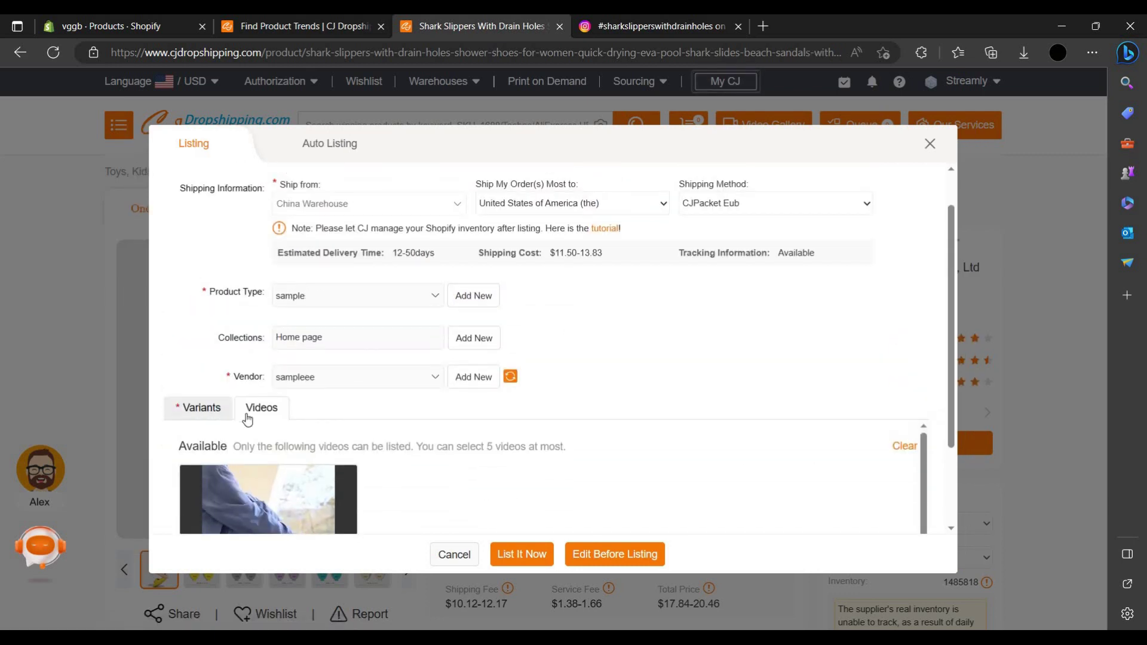
click(200, 408)
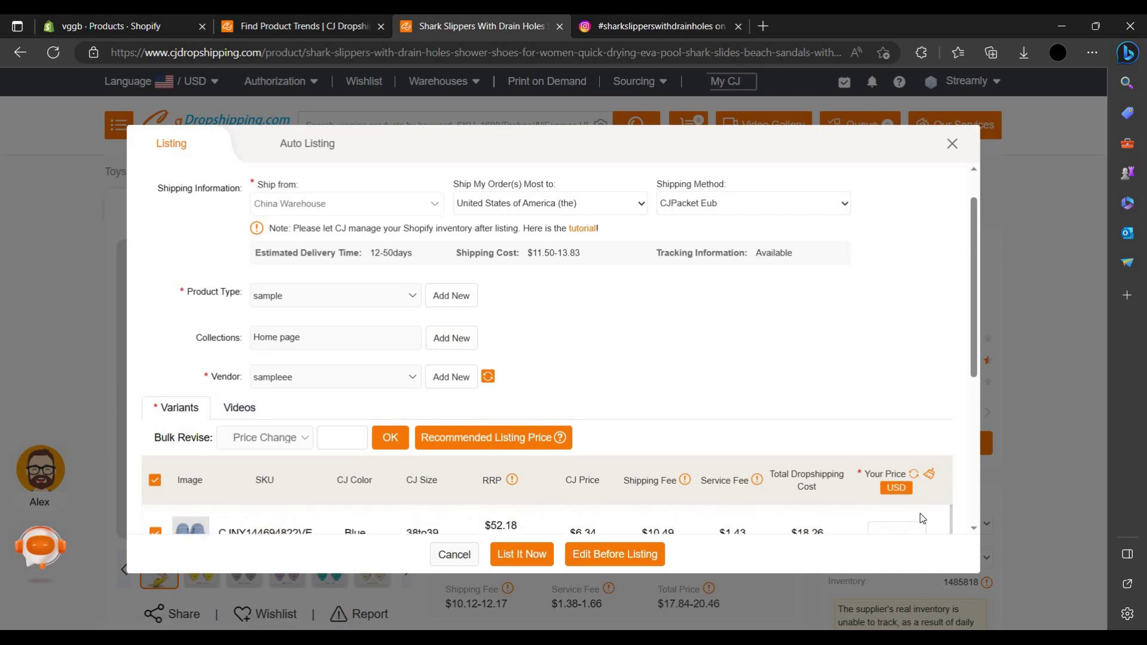
- Close the slipper listing and open the six-wheel neck massager from Product Trends
click(952, 146)
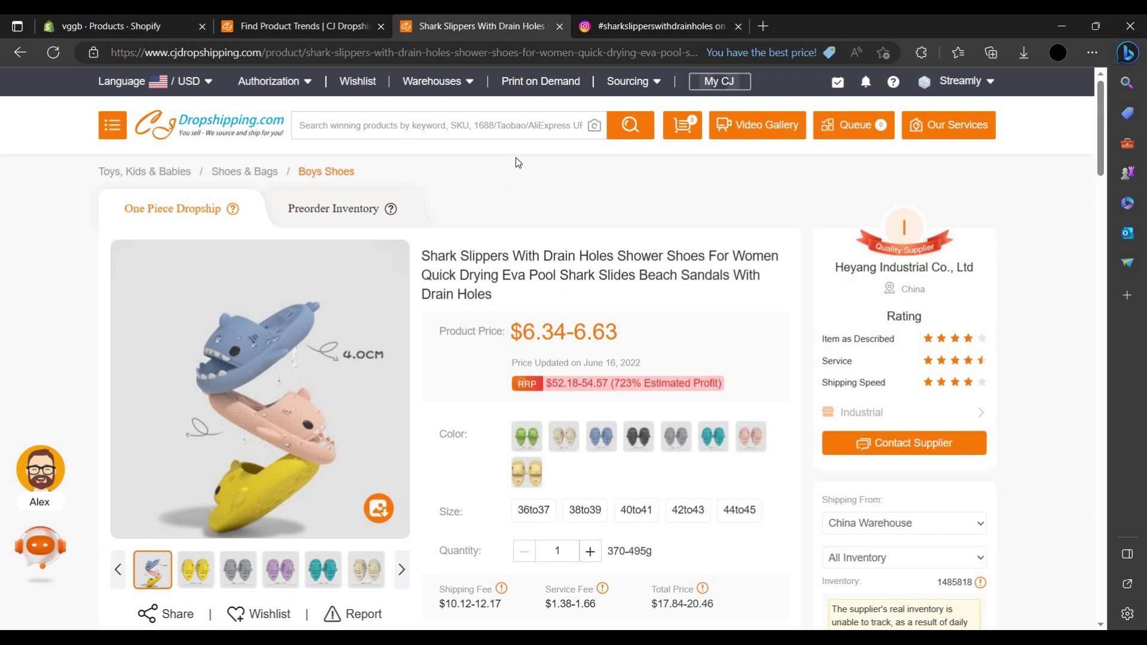
click(318, 21)
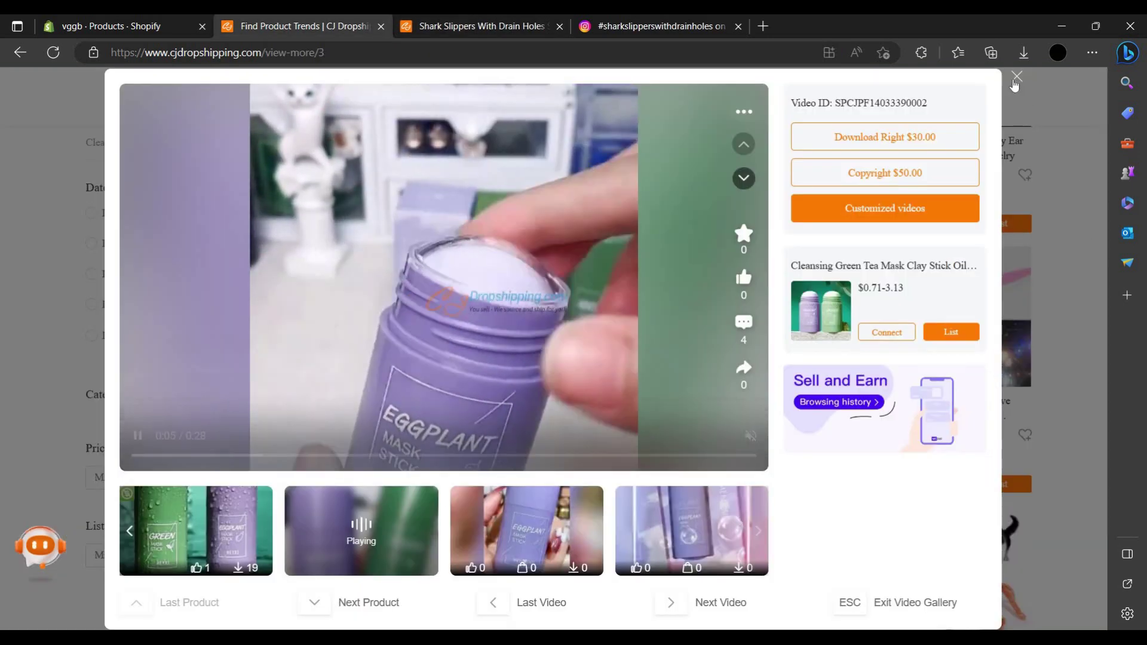
click(1004, 208)
scroll(843, 201, down, 4)
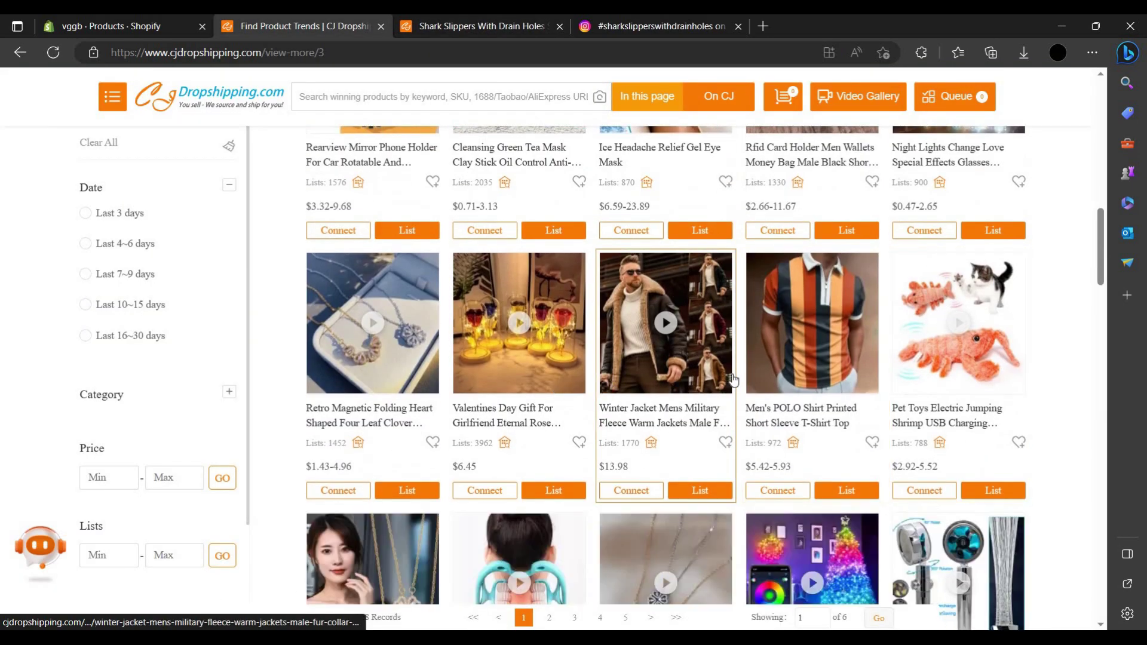
scroll(1044, 422, down, 5)
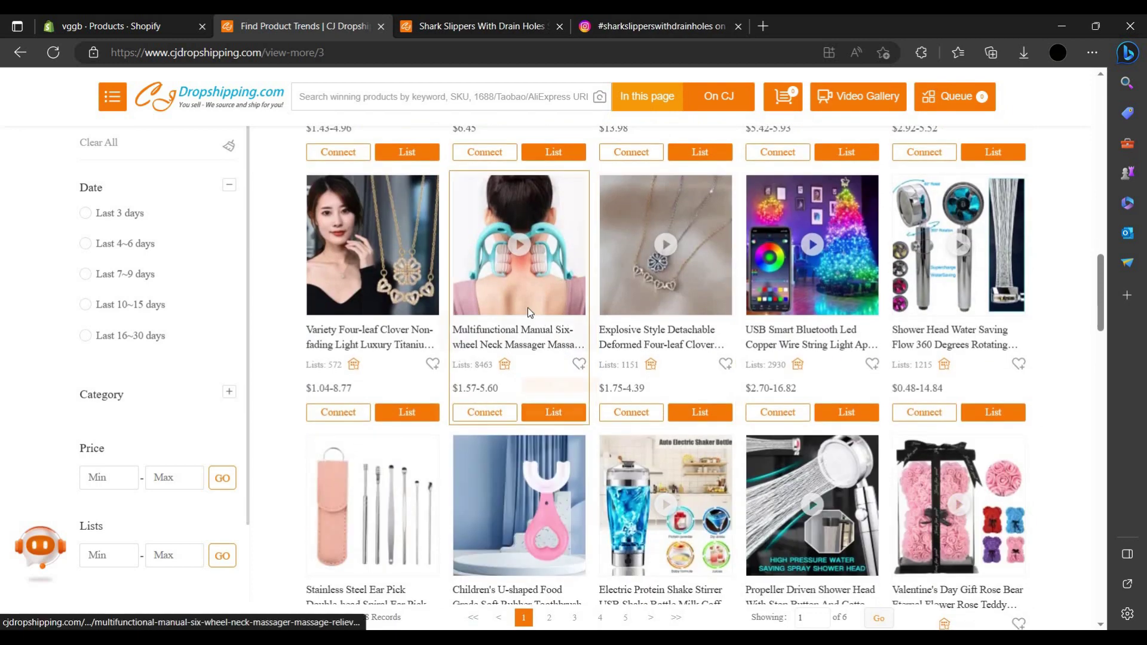
click(528, 307)
- Close the Shark Slippers tab and view the neck massager's product page
click(699, 21)
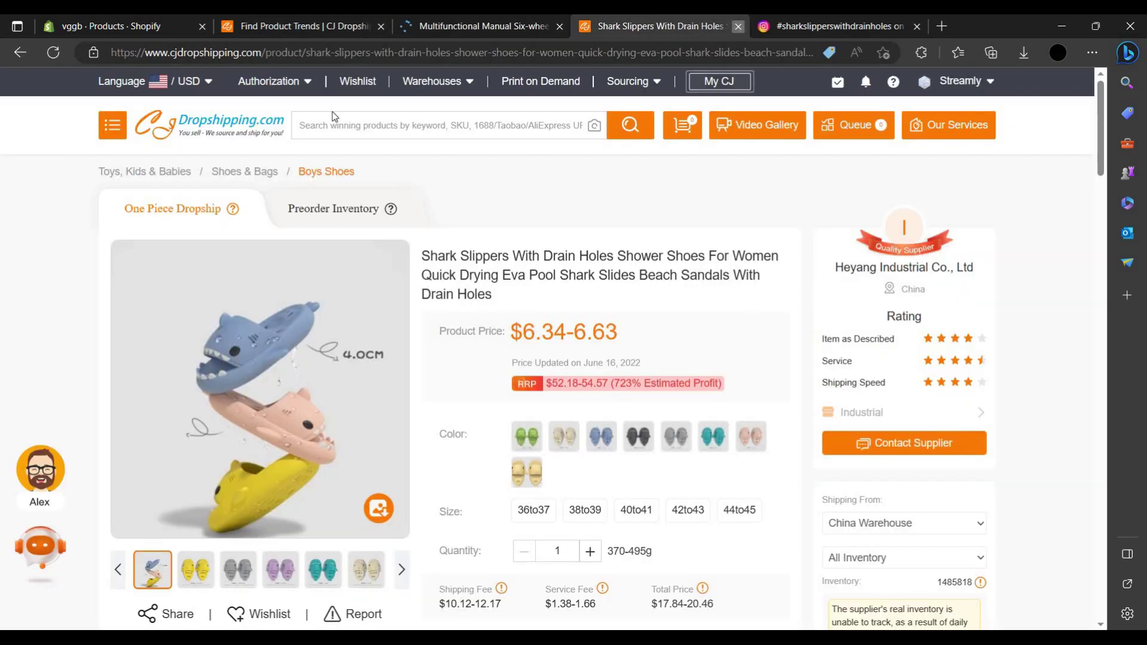
click(738, 26)
click(530, 22)
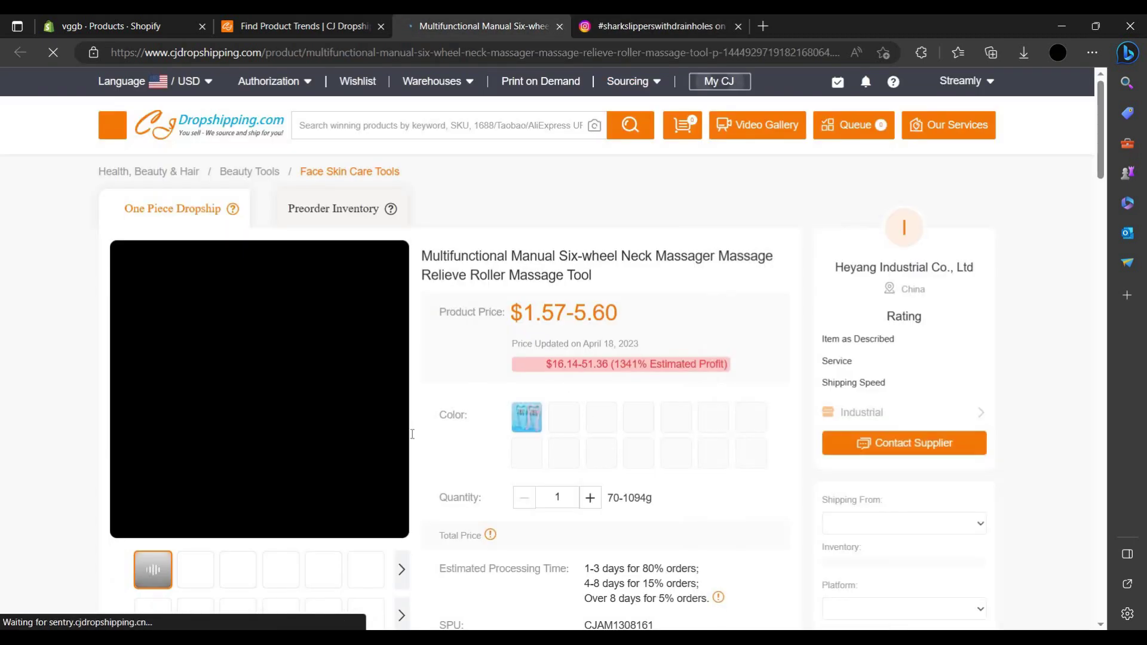
scroll(561, 473, down, 3)
scroll(617, 418, down, 2)
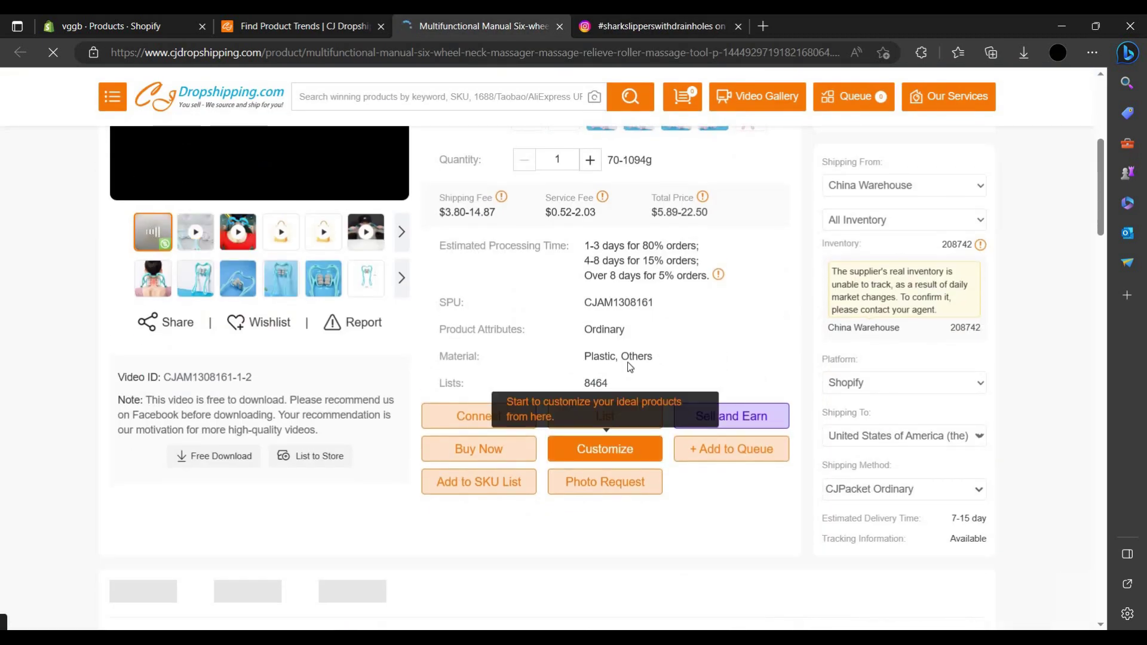
- Open the Listing form for the neck massager
click(618, 412)
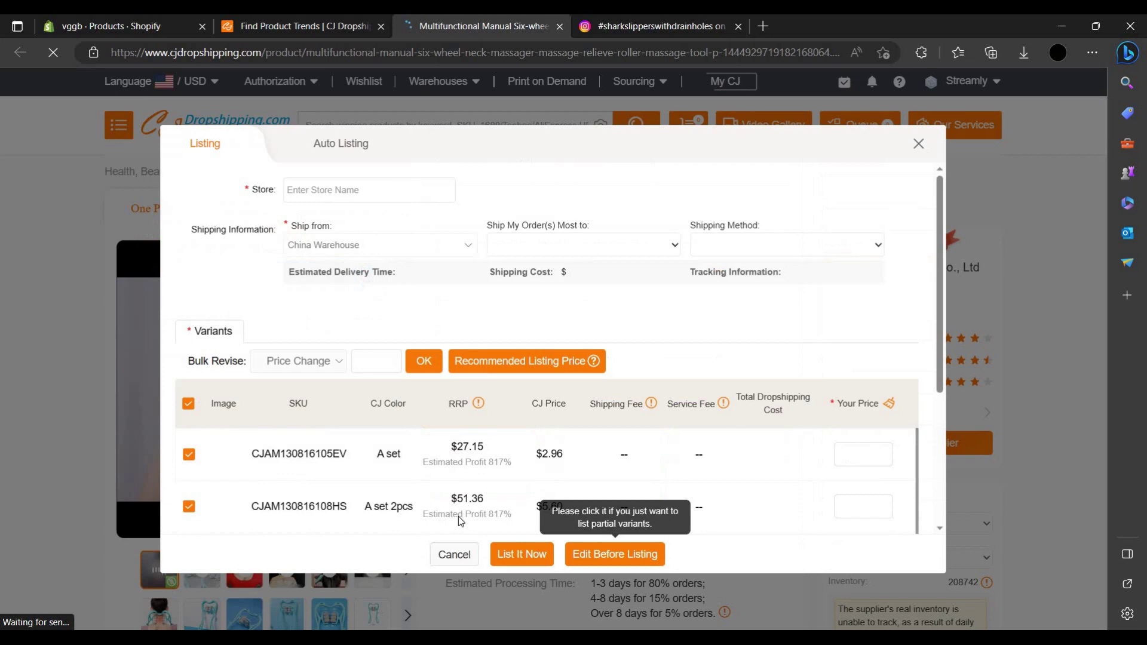
scroll(764, 451, down, 2)
scroll(759, 451, down, 3)
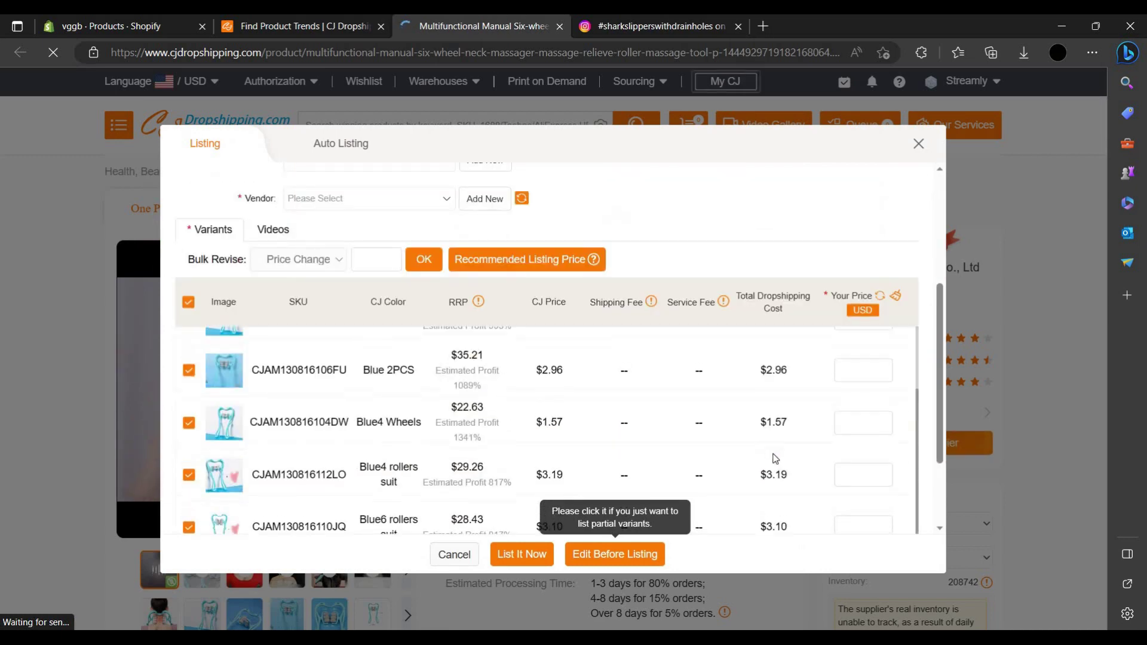
scroll(776, 459, down, 3)
scroll(742, 474, down, 2)
scroll(743, 468, up, 5)
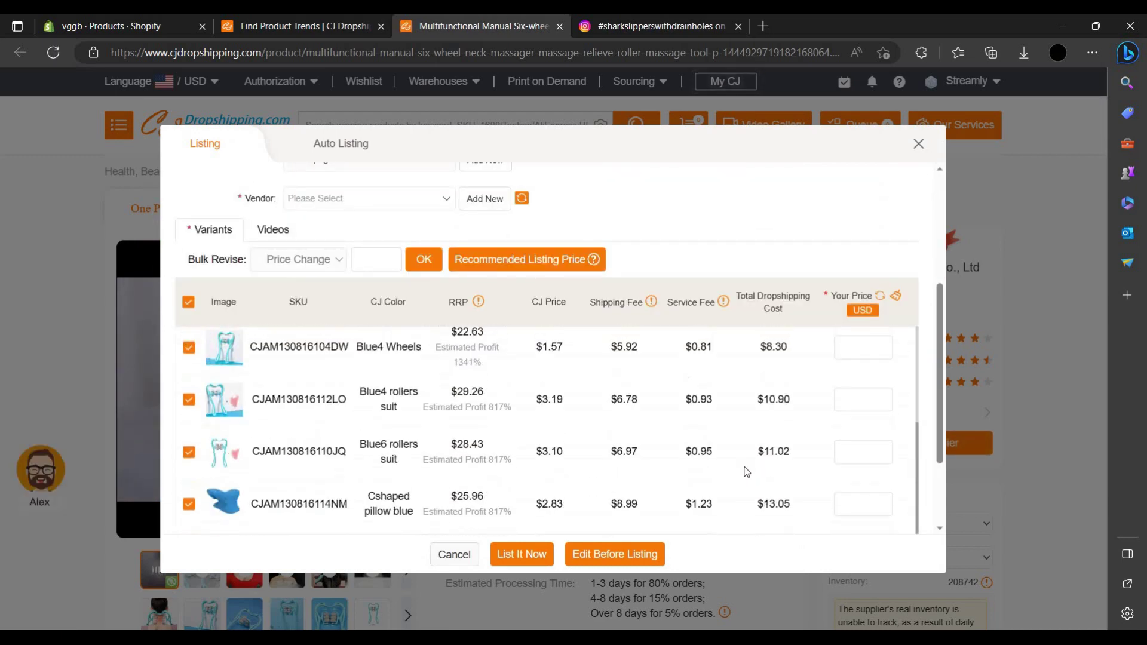
scroll(540, 472, up, 3)
- Deselect all variants, then select only the A set and Blue variants
click(182, 301)
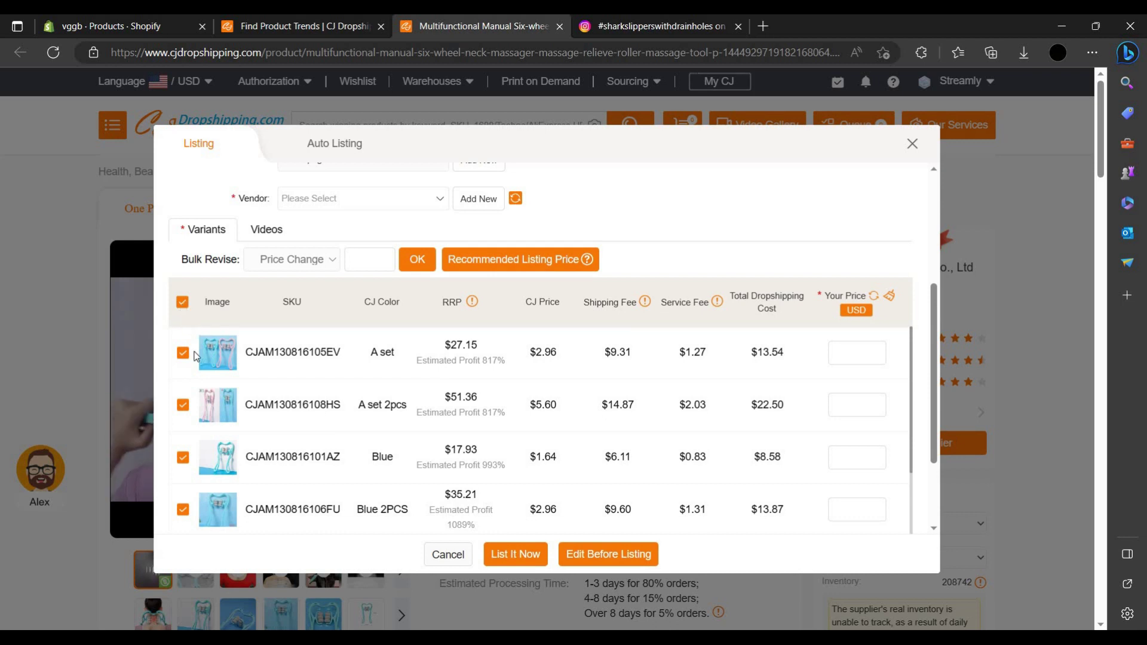
click(183, 352)
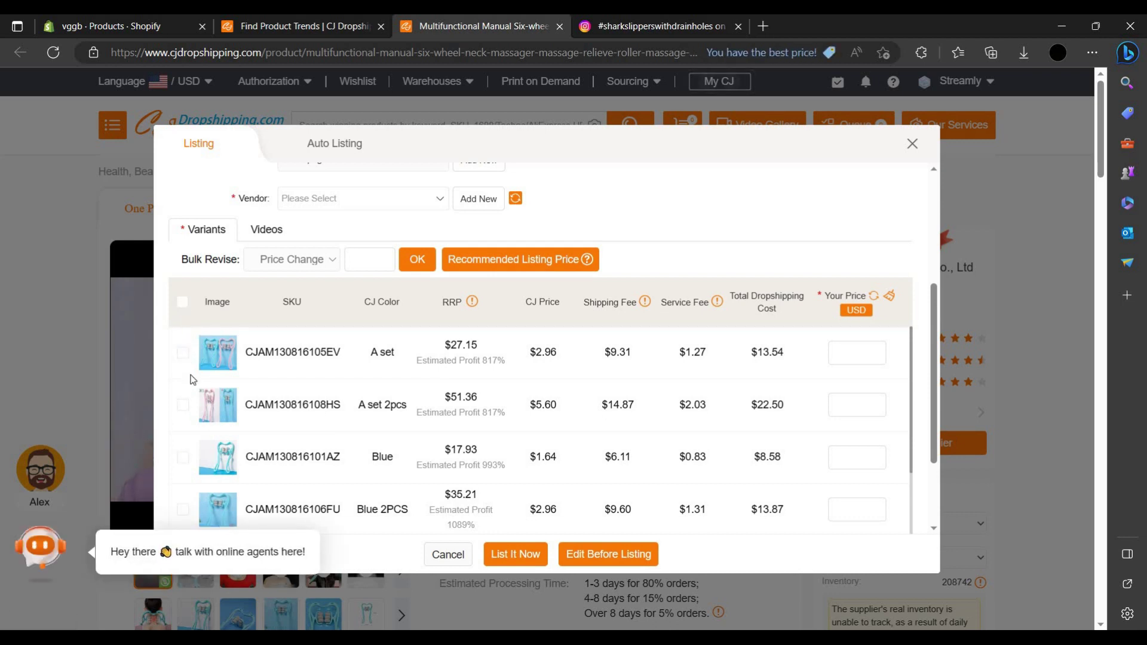
click(182, 458)
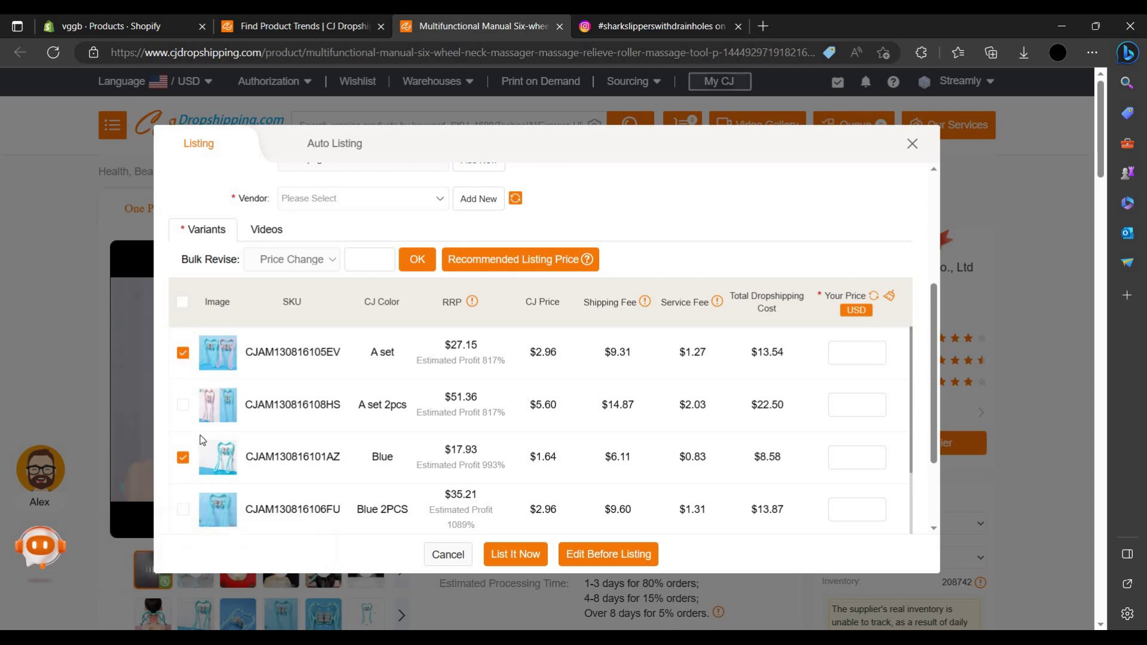
scroll(207, 445, down, 2)
scroll(227, 468, down, 2)
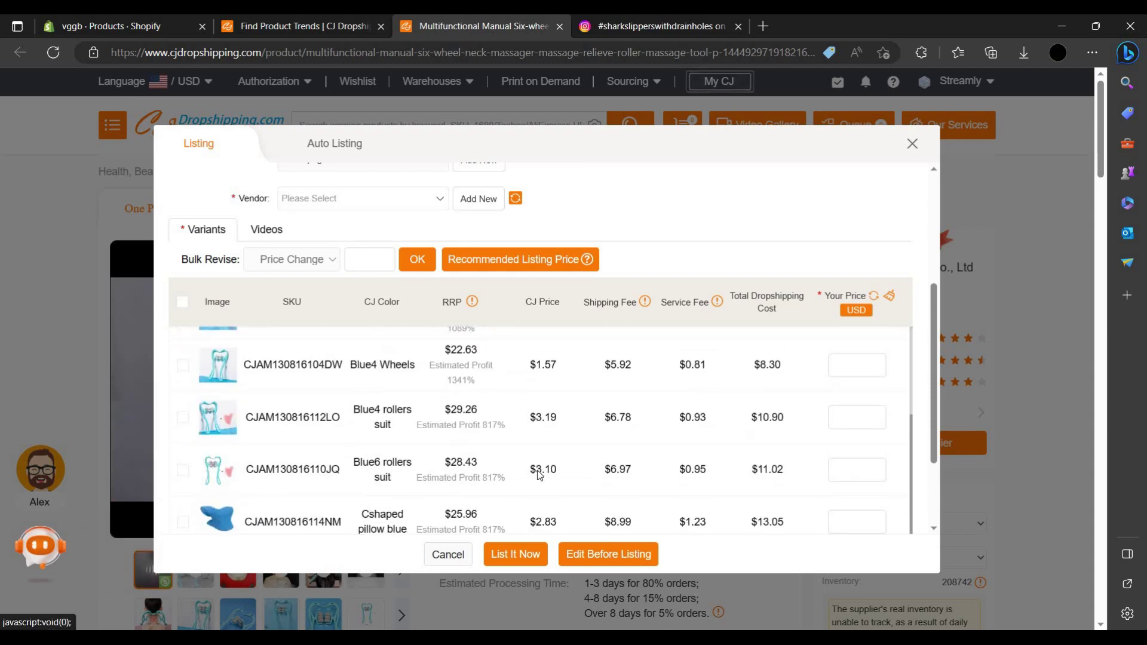
scroll(899, 449, up, 5)
scroll(897, 446, up, 1)
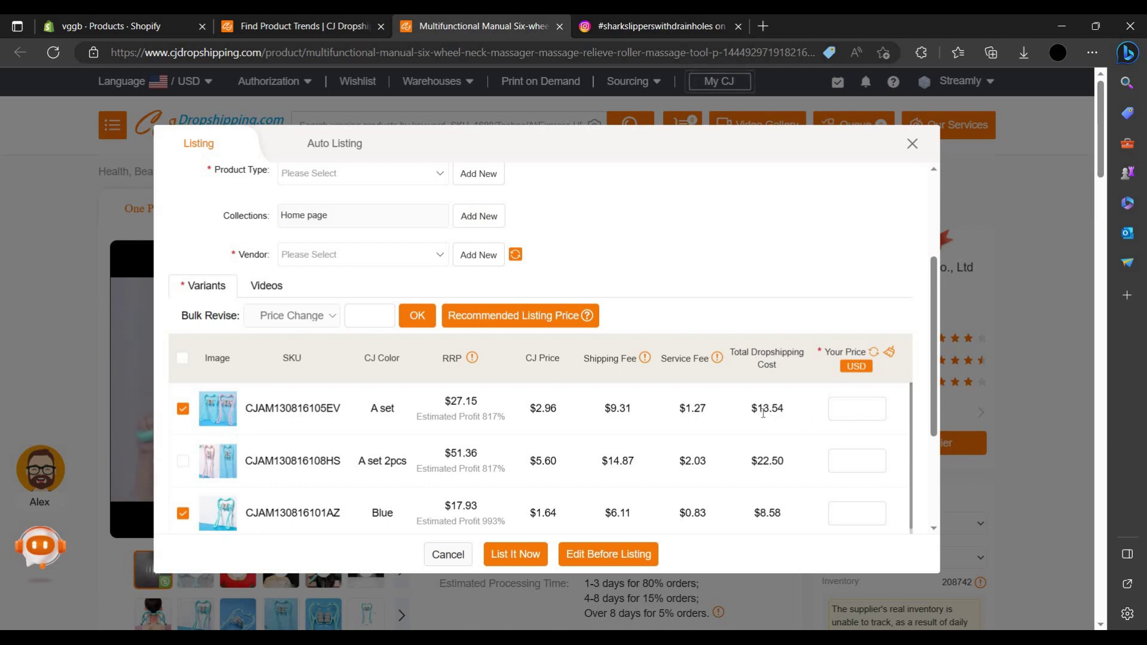
- Enter 49 as the A set row's Your Price and scroll down to the Pink row
click(860, 412)
text(49)
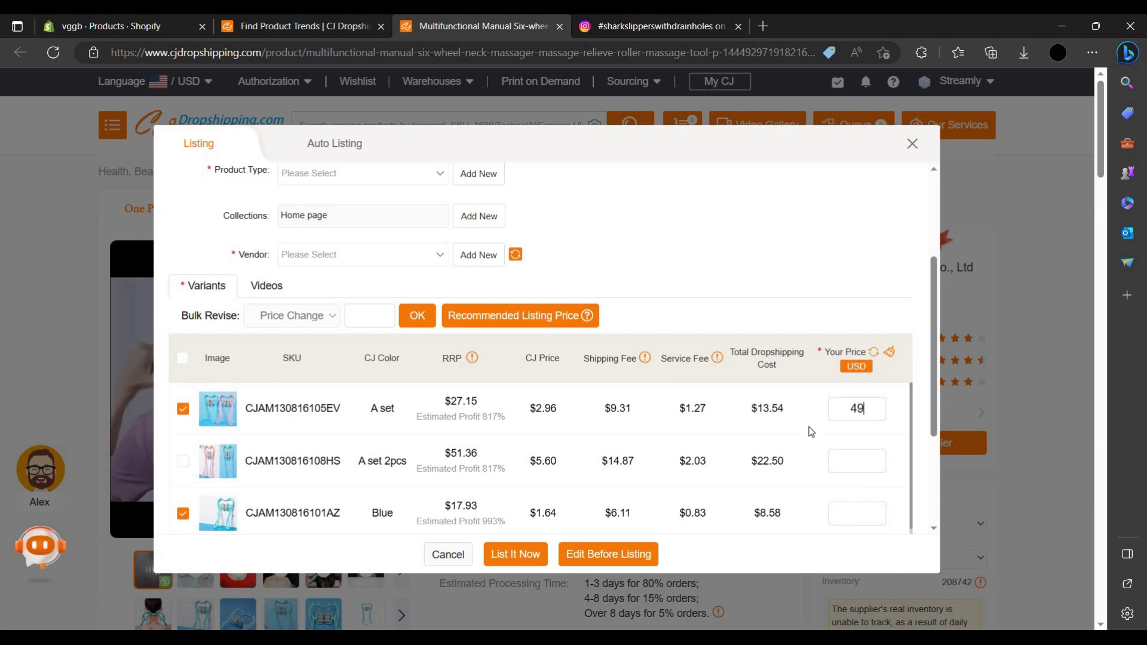
scroll(790, 482, down, 1)
scroll(688, 481, up, 1)
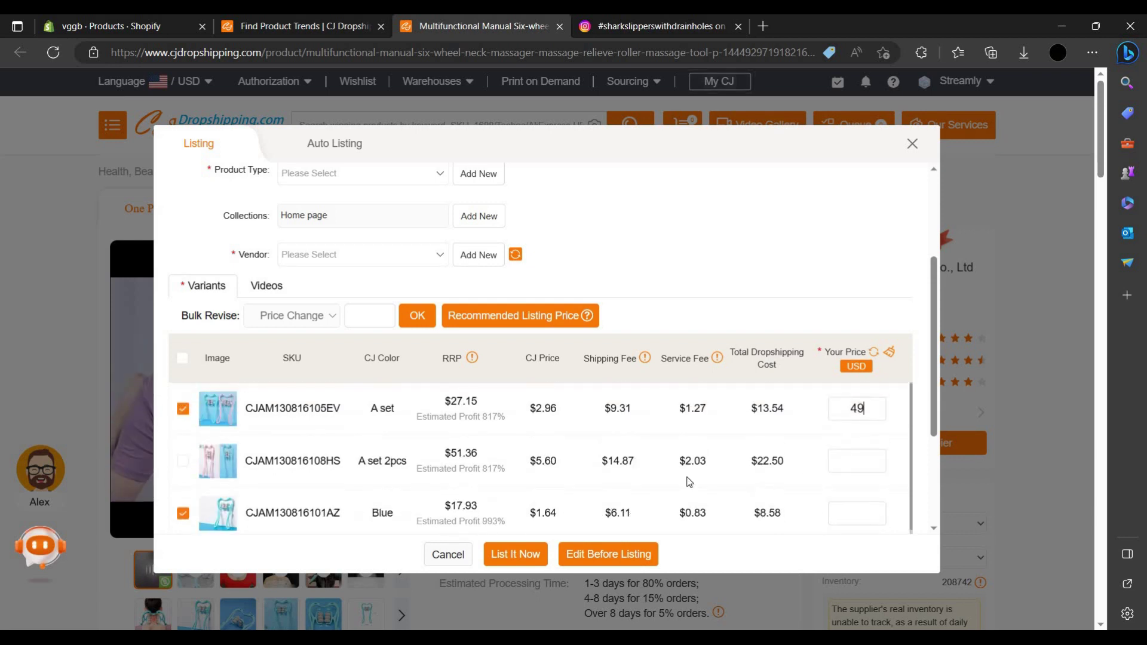
scroll(811, 441, down, 2)
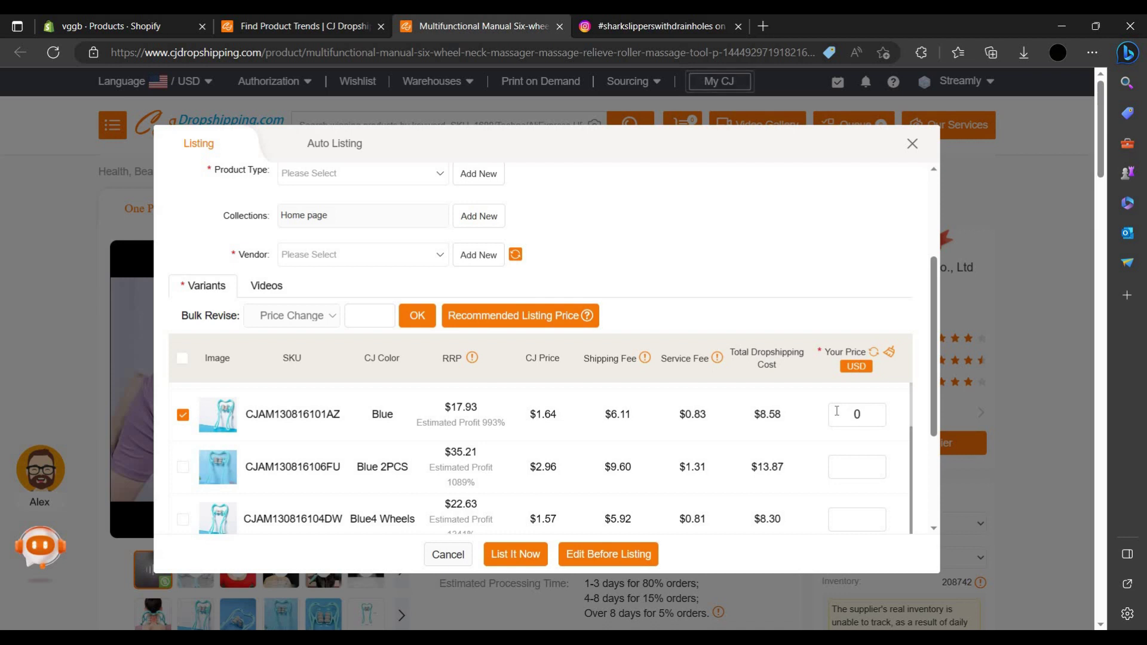
scroll(256, 468, down, 2)
scroll(236, 457, down, 2)
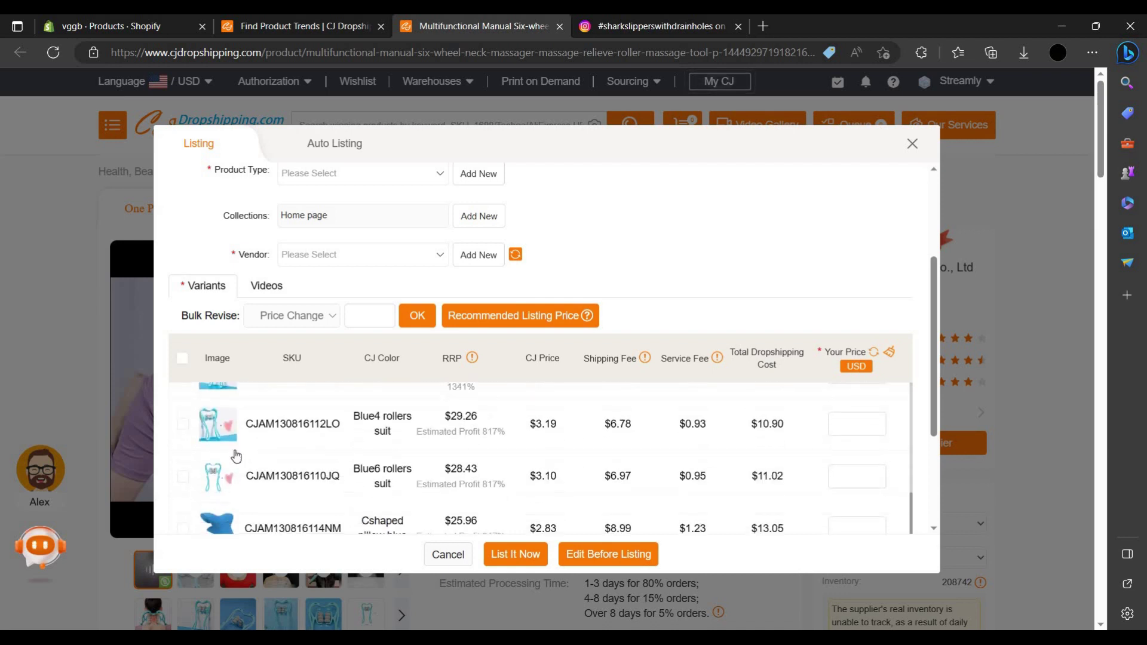
scroll(203, 481, down, 2)
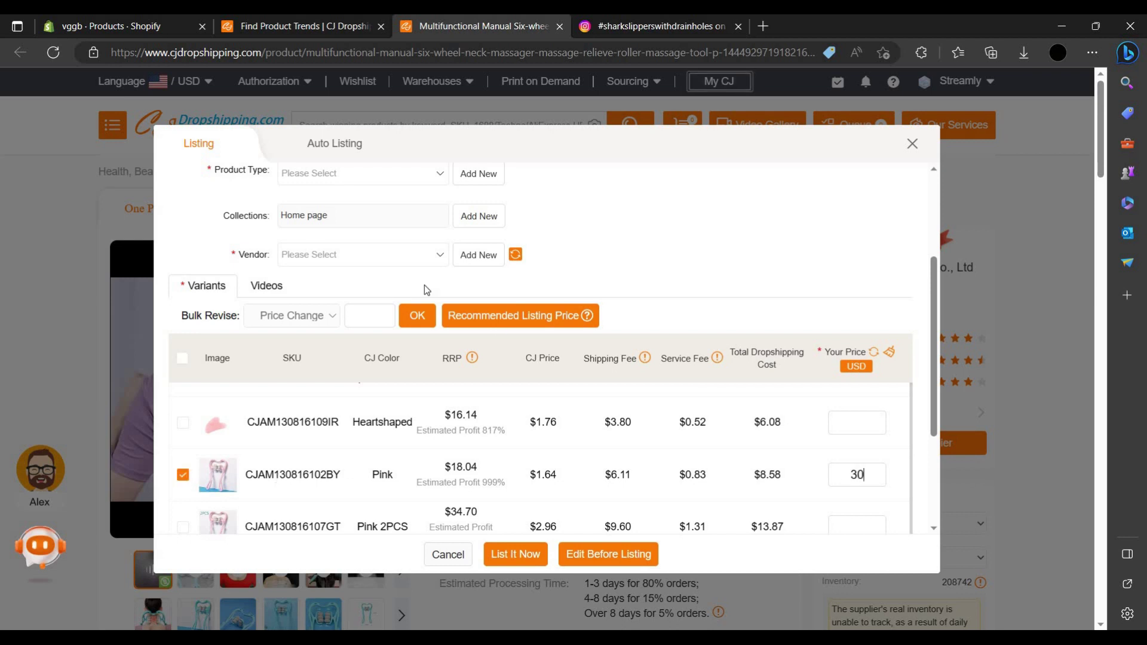
scroll(334, 256, up, 2)
- Add product type 'sample' and vendor 'sampleee' to the massager listing
scroll(377, 298, up, 1)
click(362, 284)
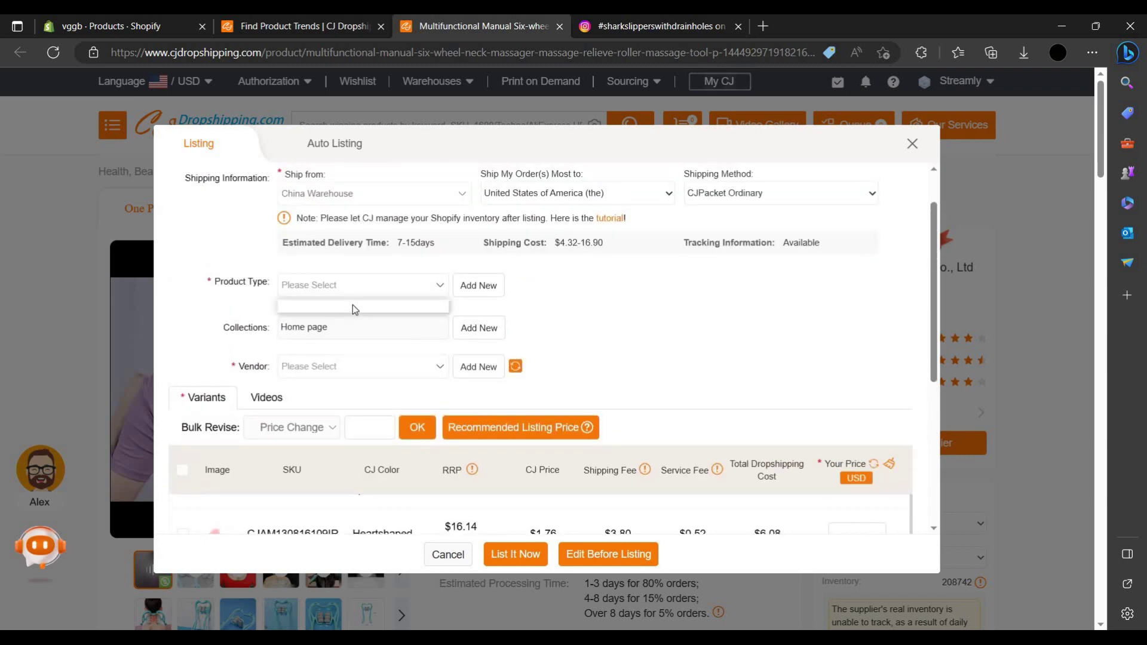
click(354, 291)
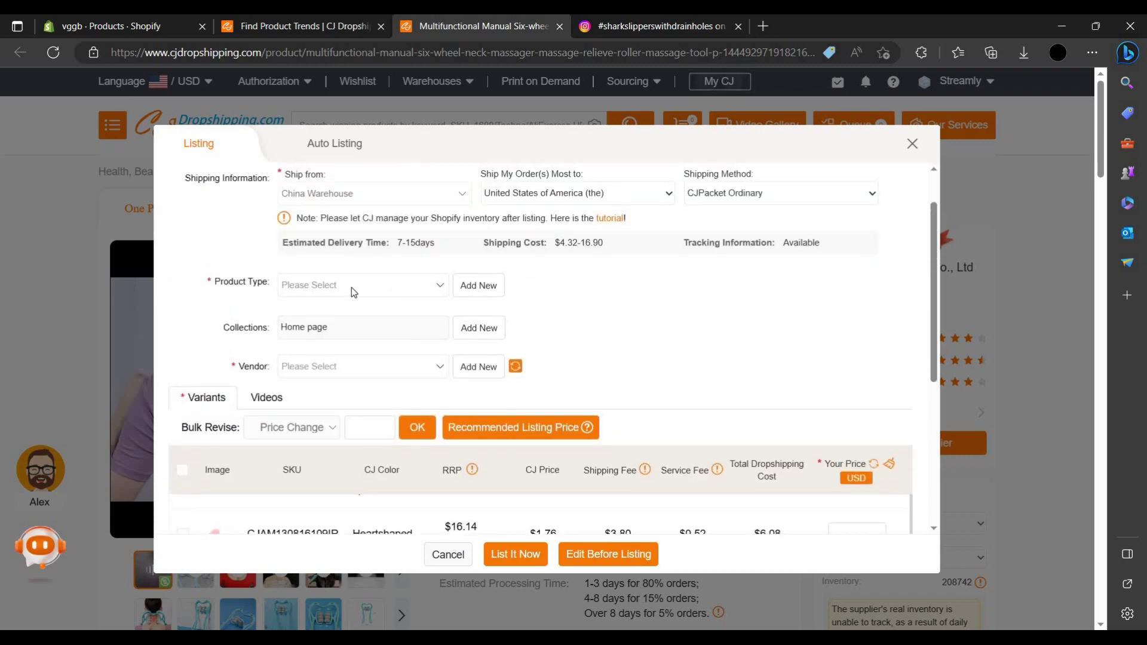
click(455, 291)
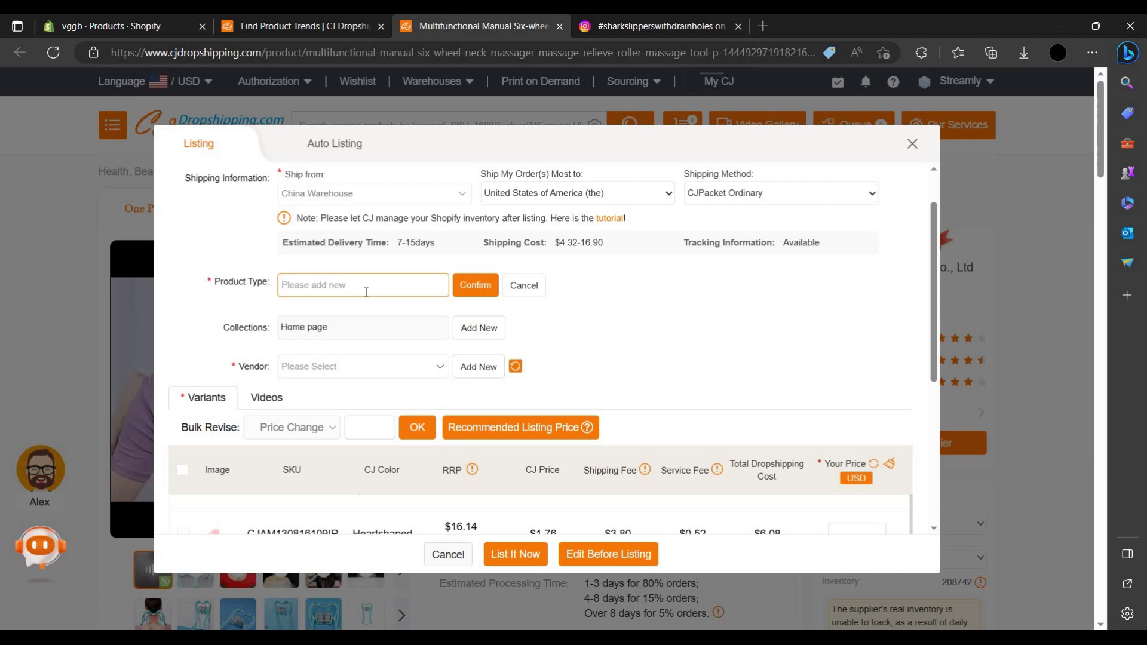
text(sample)
click(476, 286)
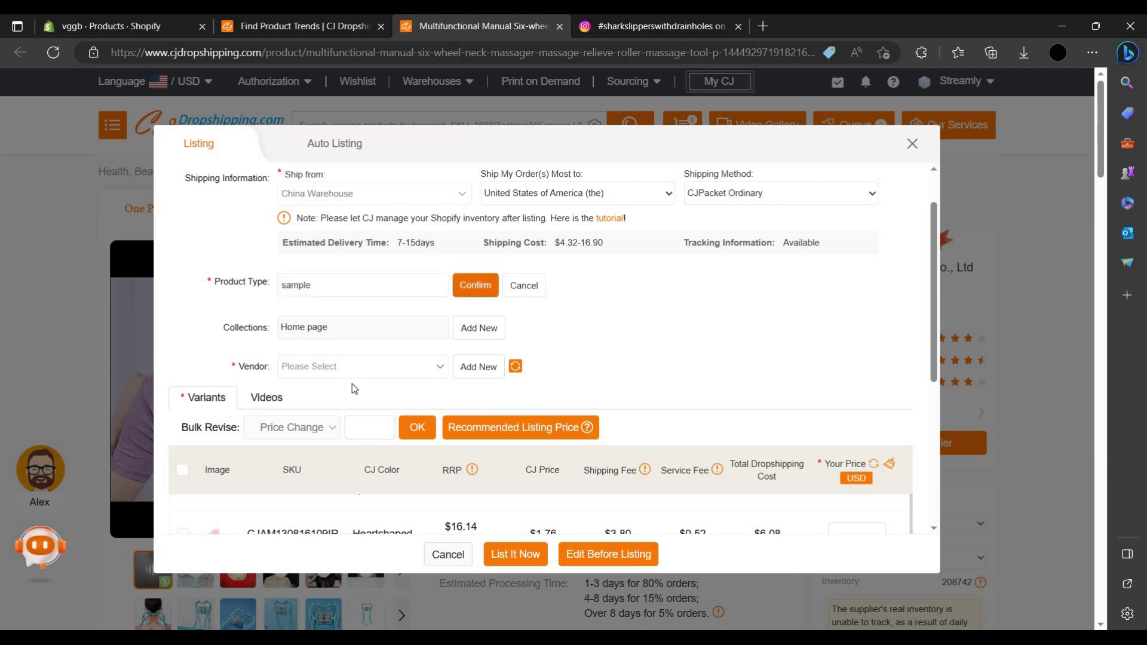
click(356, 370)
click(484, 375)
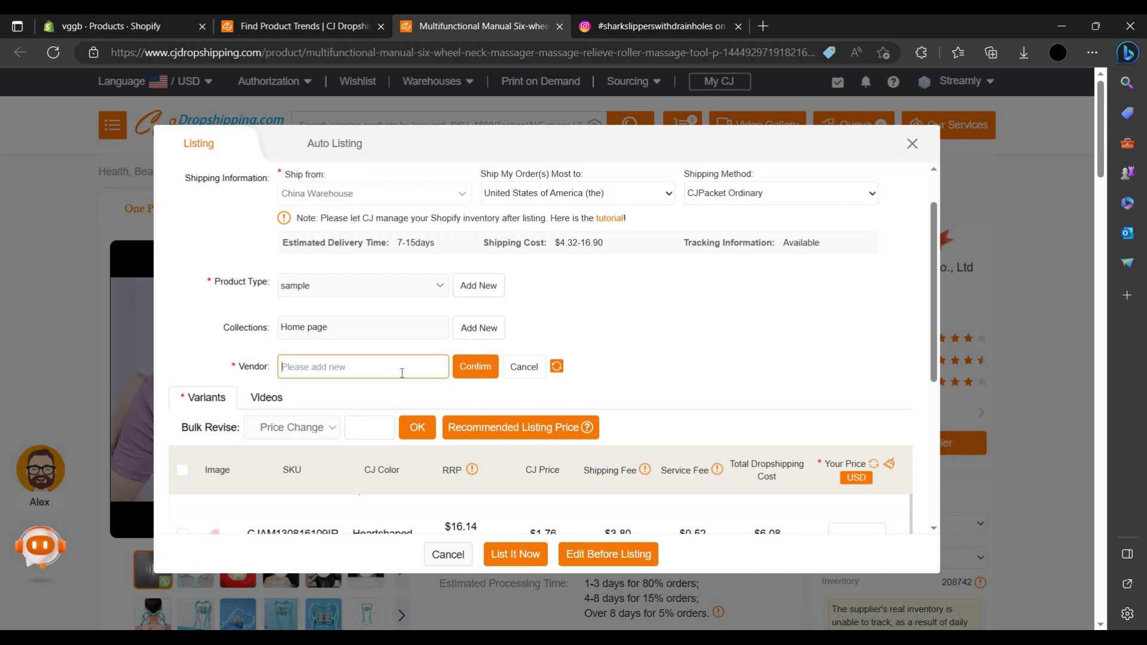
text(sampleee)
click(487, 366)
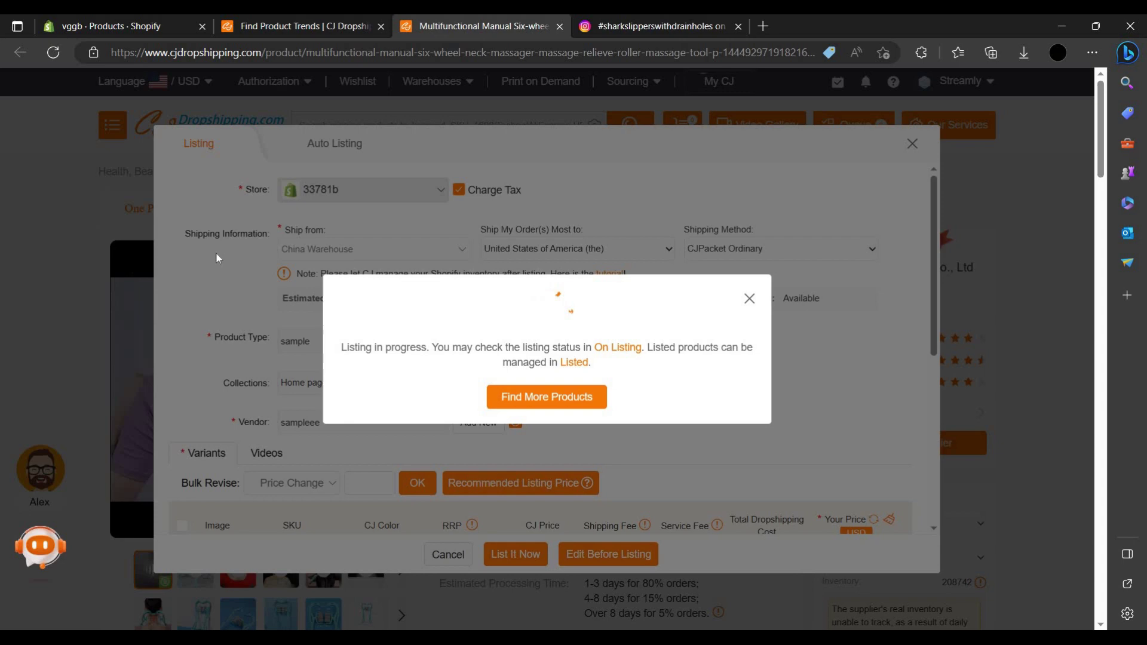
- Check the On Listing status, dismiss the tutorial video, and return to Shopify
click(623, 347)
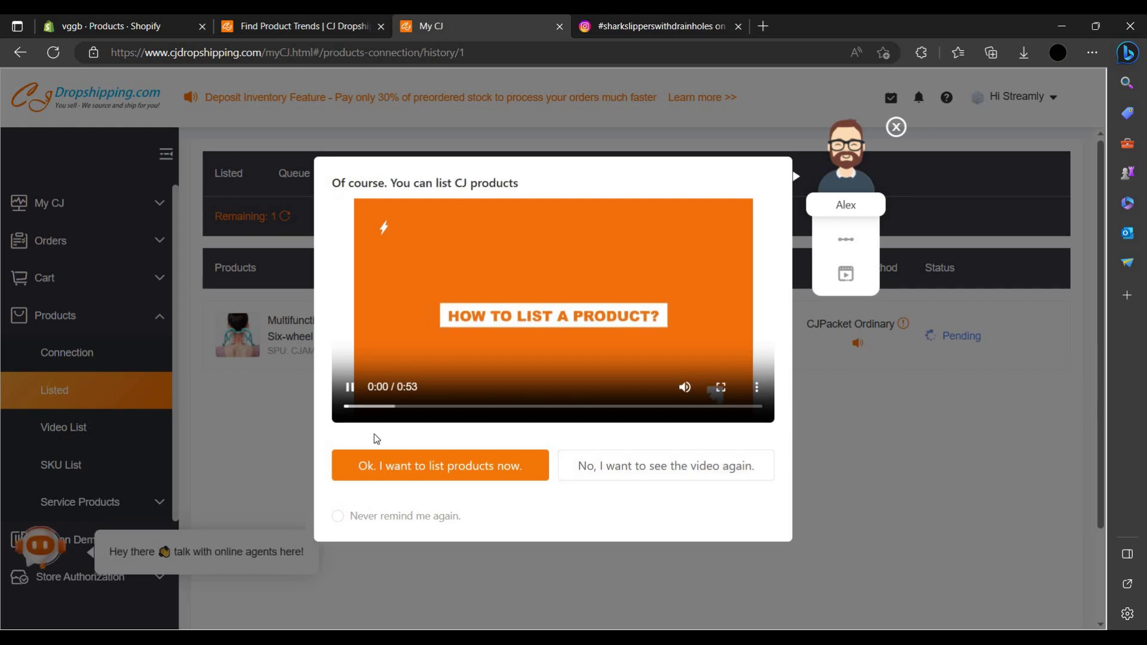
click(685, 387)
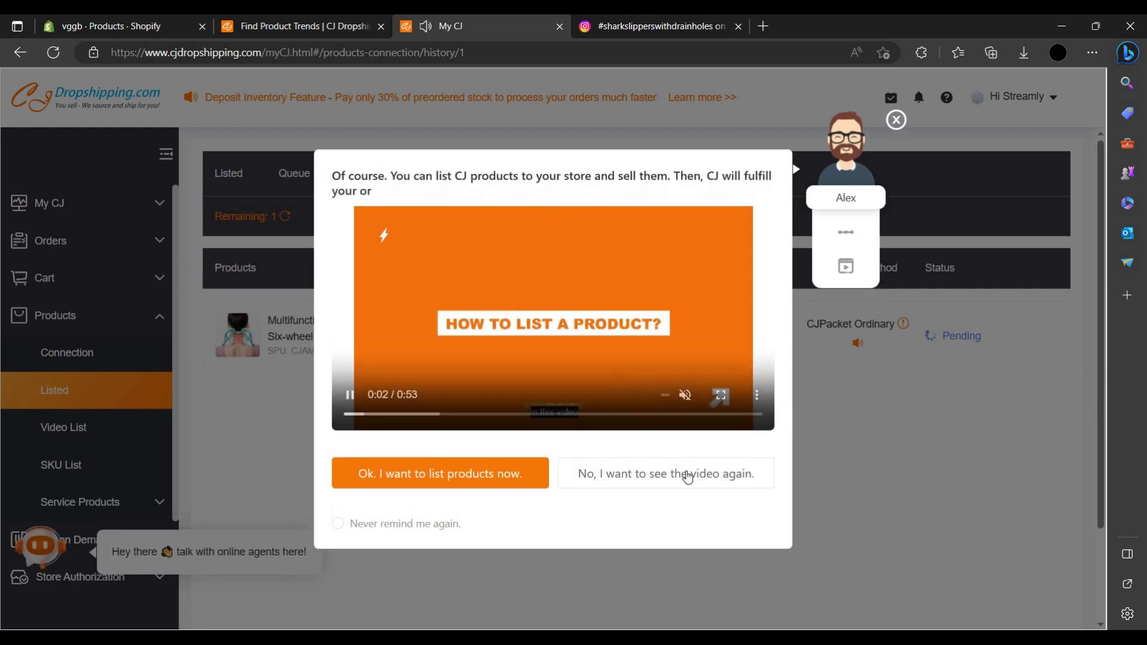
click(789, 242)
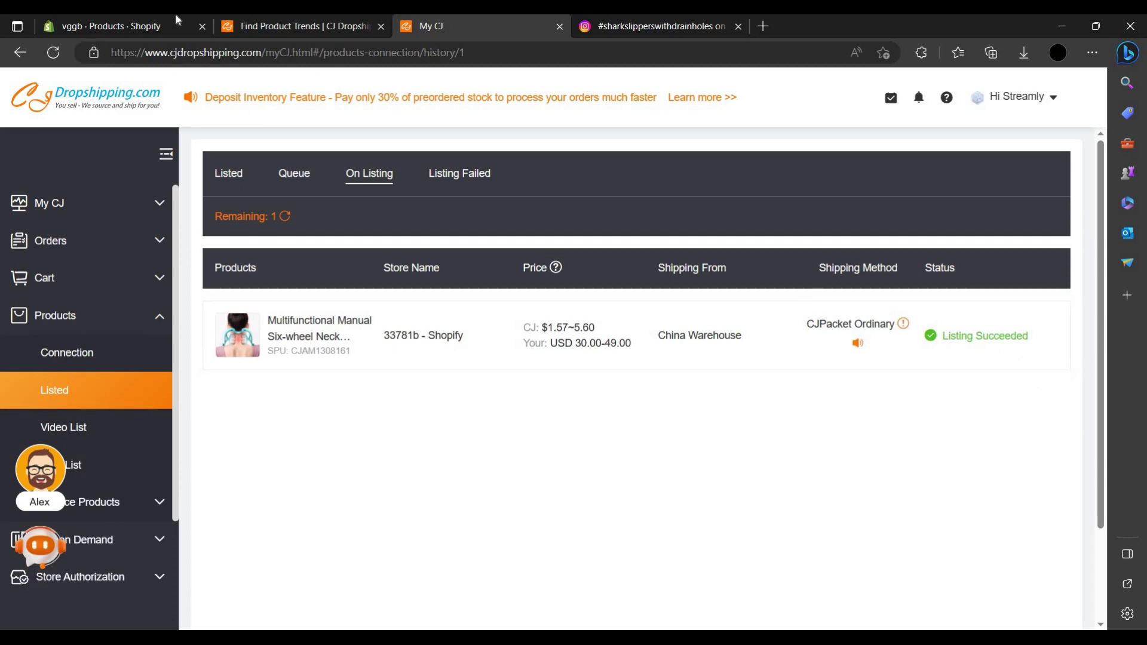
click(119, 26)
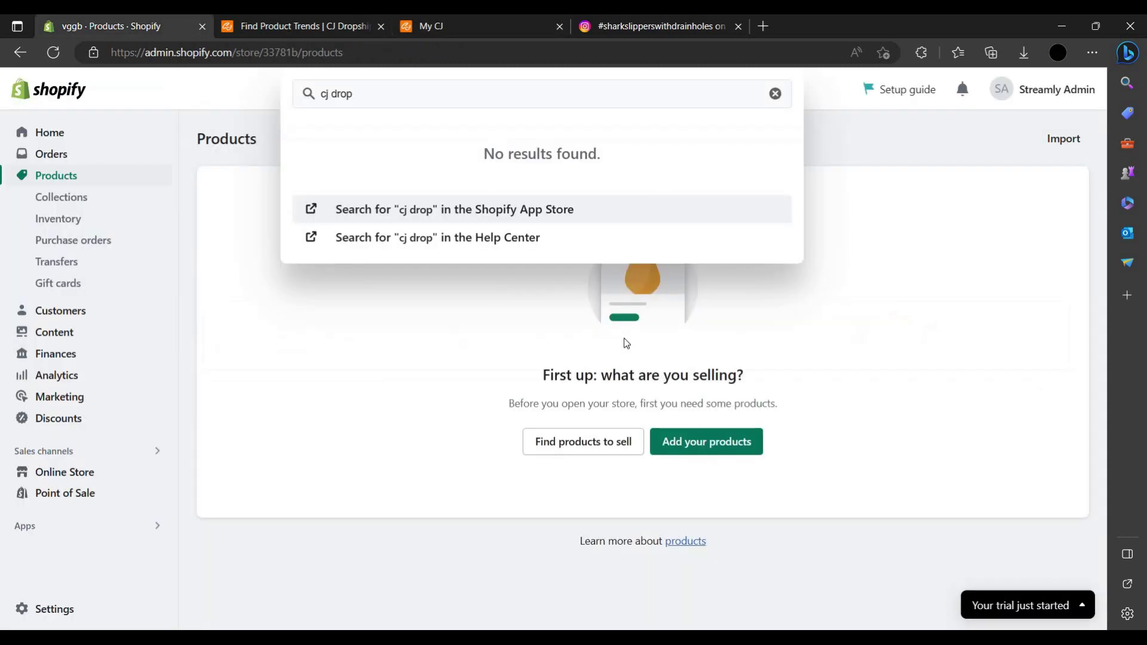
- Go to Online Store > Themes and close the CJ Dropshipping tabs
click(102, 474)
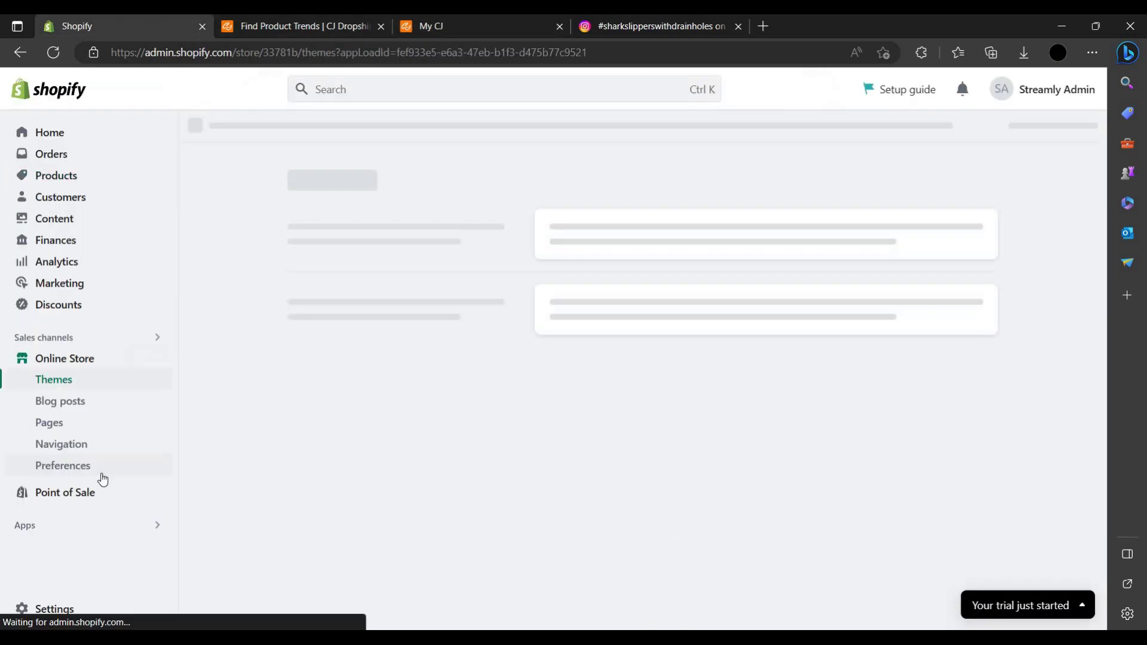
click(383, 25)
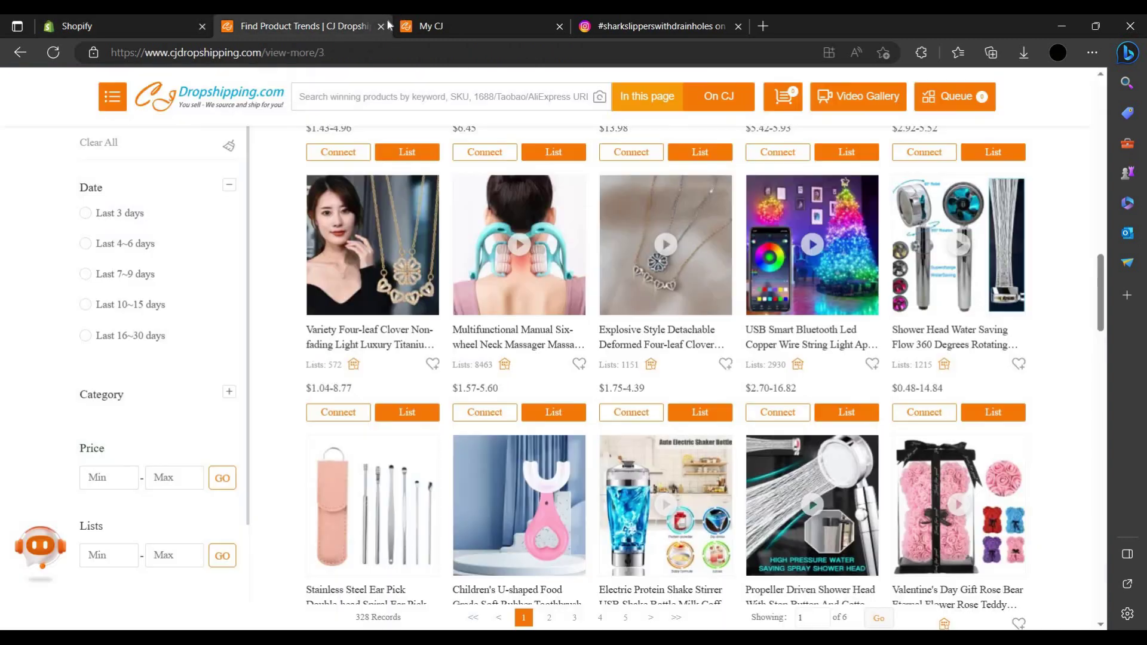
click(381, 26)
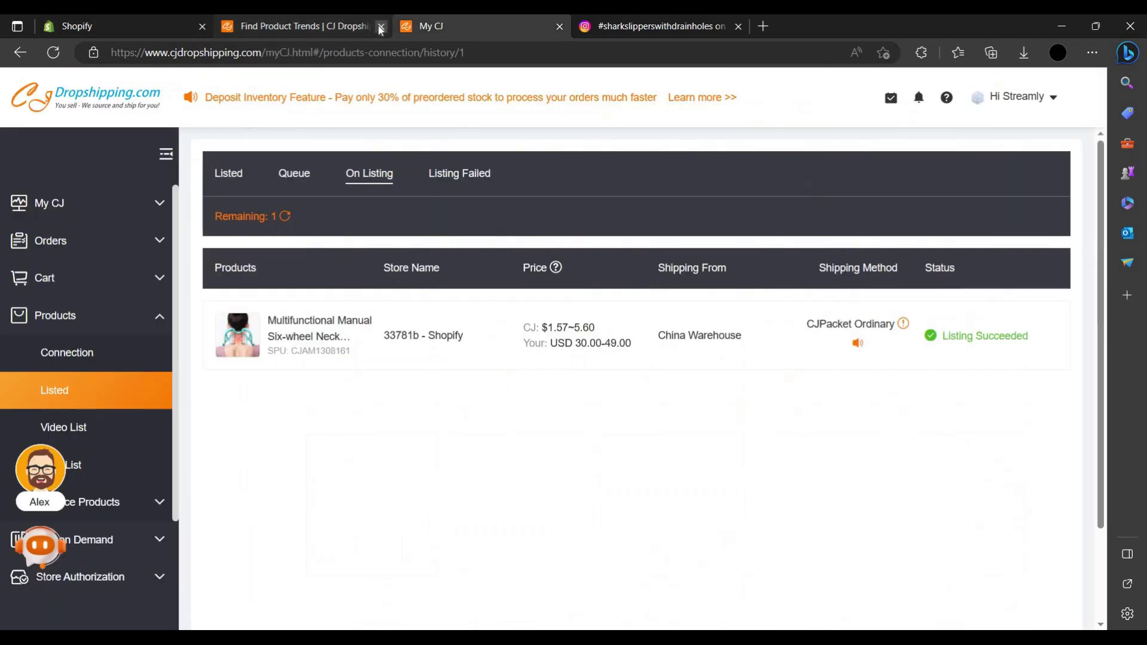
click(380, 26)
key(ctrl+1)
- Scroll to the Theme library and customize the Dawn theme
scroll(598, 418, down, 4)
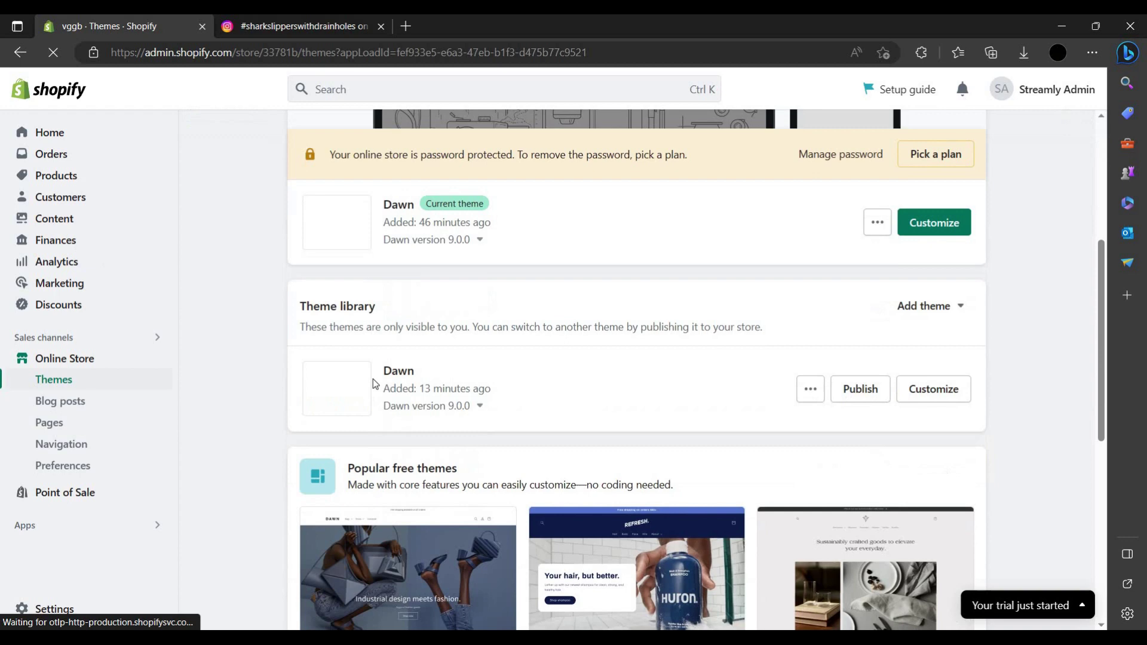
scroll(494, 494, down, 1)
scroll(481, 502, down, 2)
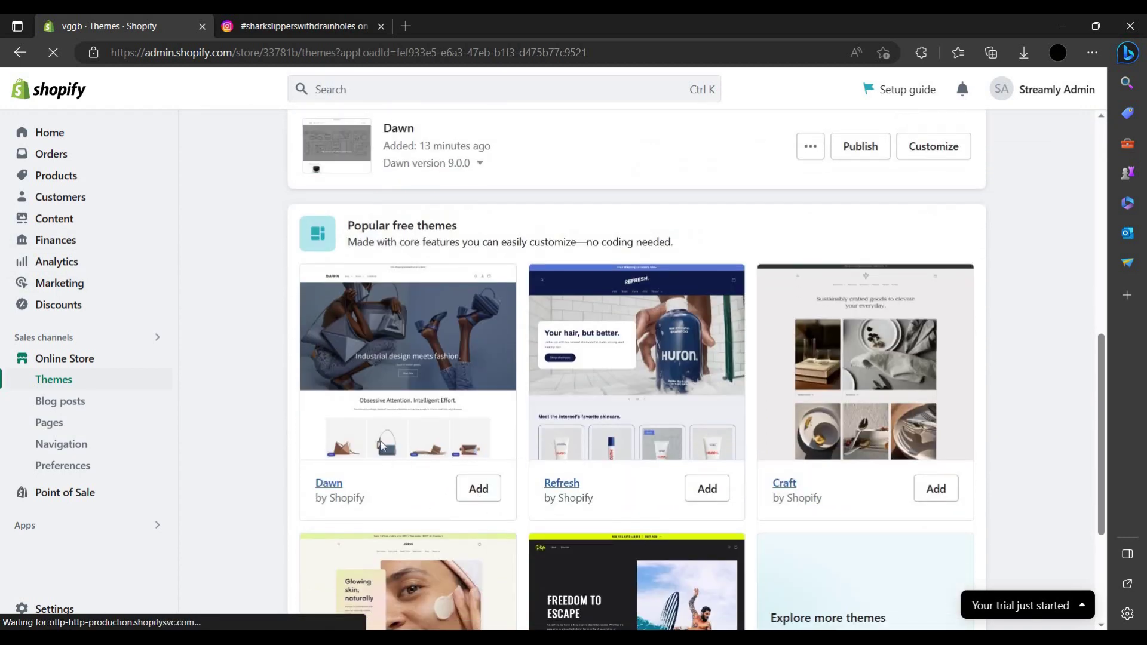
scroll(382, 444, up, 4)
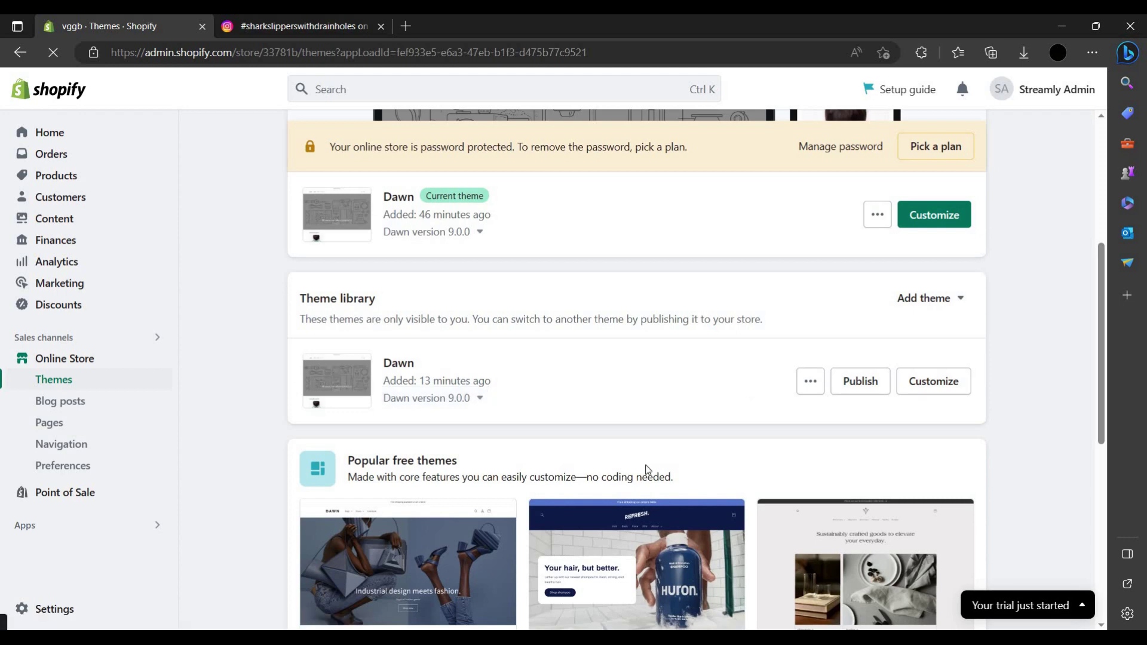
scroll(538, 514, down, 3)
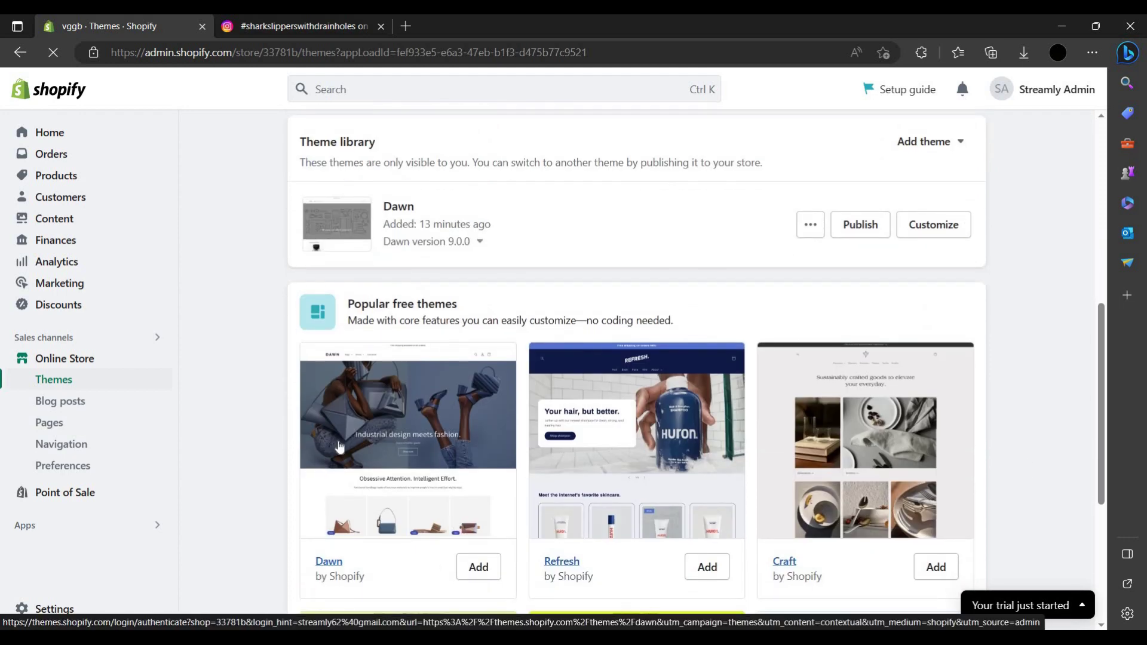
click(935, 230)
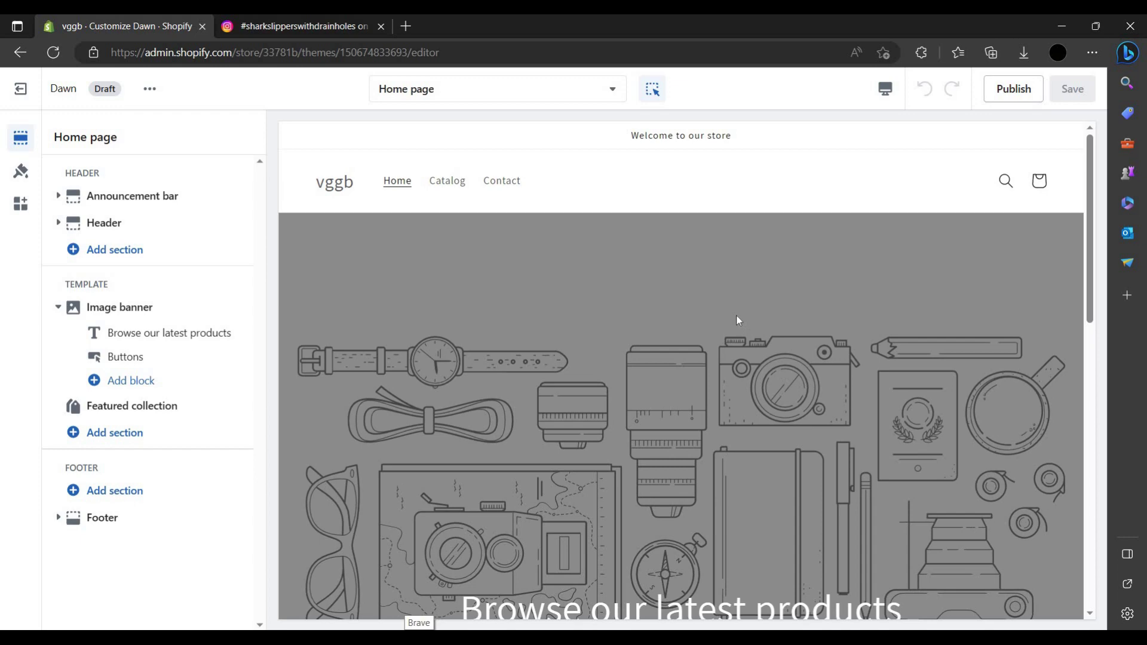
- Select all text in the banner's 'Browse our latest products' heading field
scroll(357, 263, down, 1)
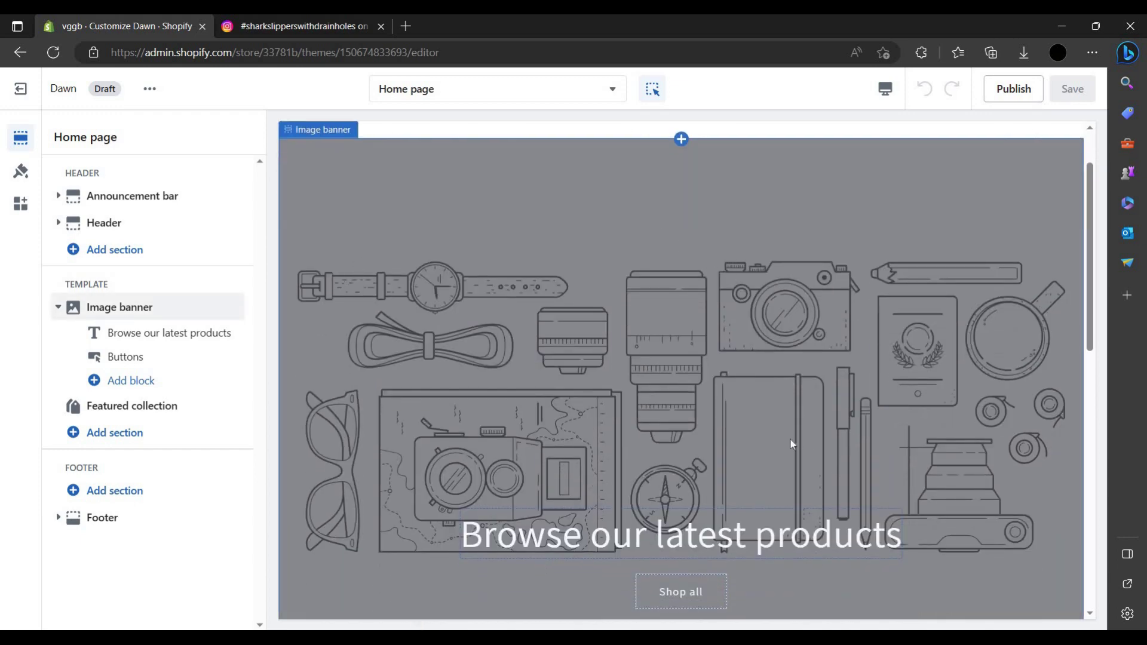
scroll(657, 424, down, 2)
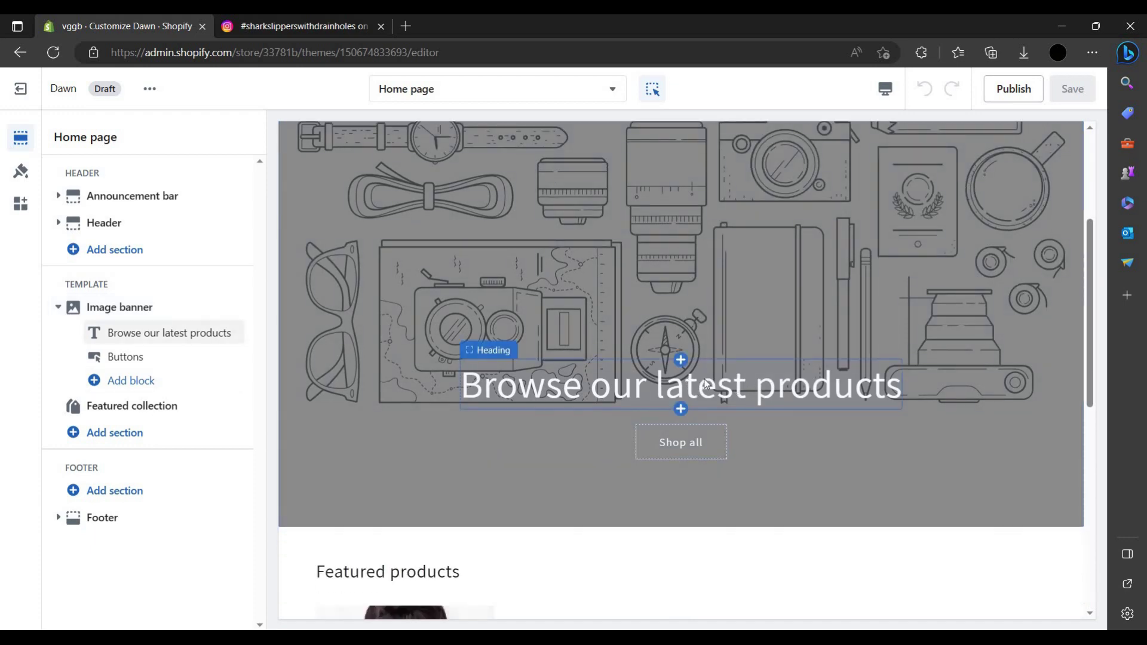
click(704, 384)
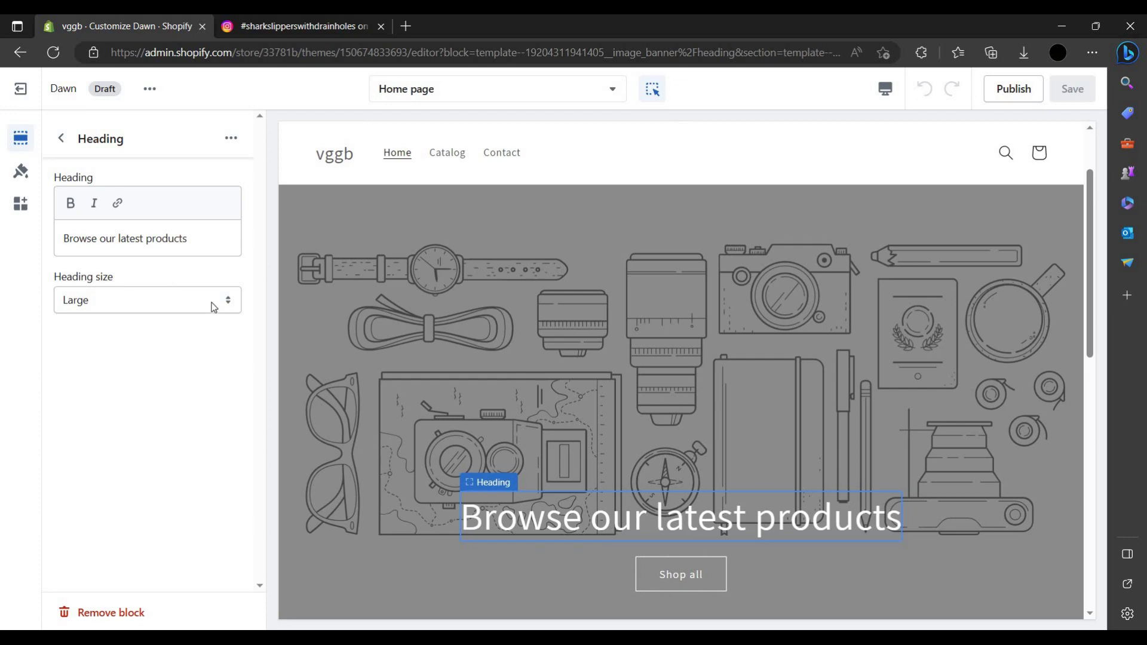
click(213, 237)
key(ctrl+a)
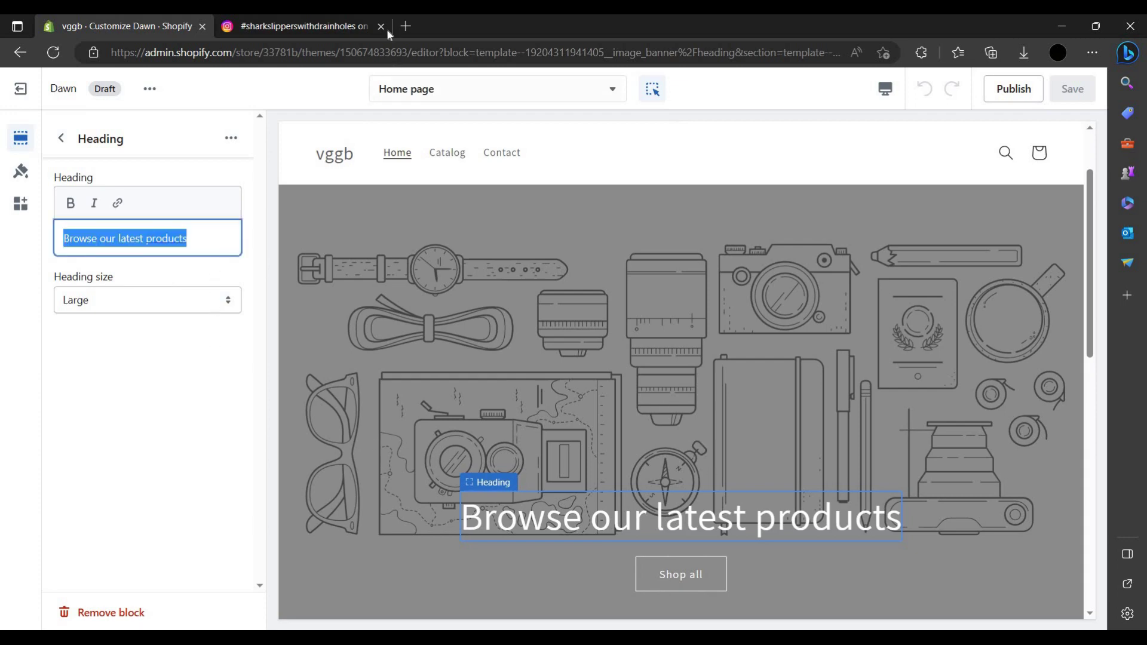
- Search the web for 'cj dropshipping' in a new tab
click(404, 26)
text(ch)
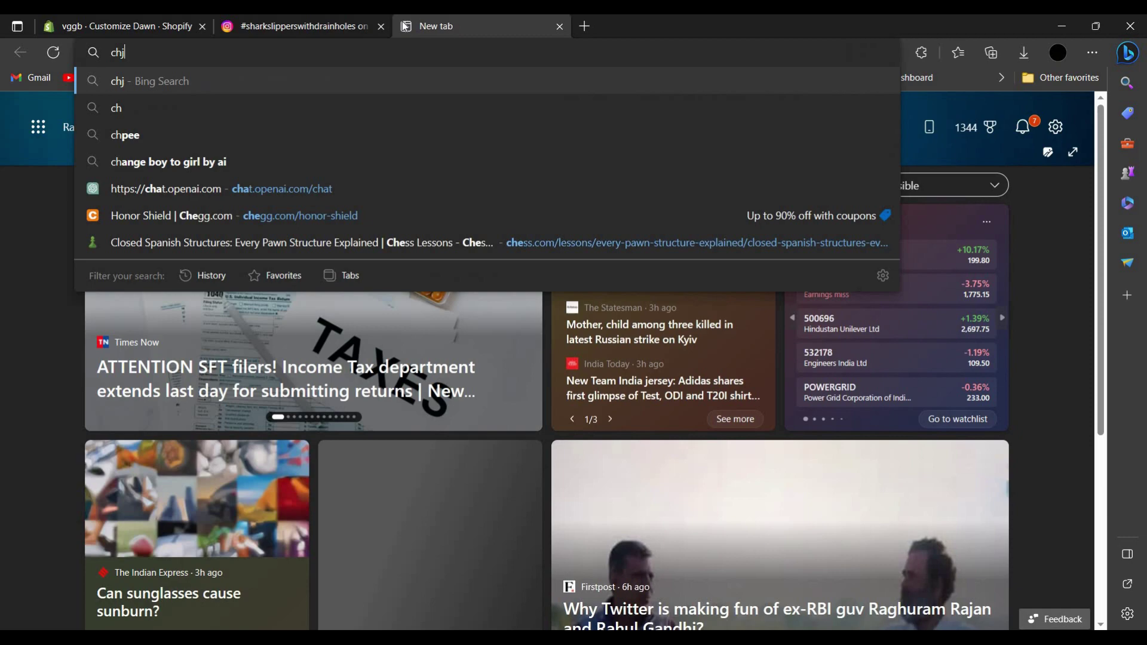
text(j)
key(BackSpace)
key(BackSpace)
text(j)
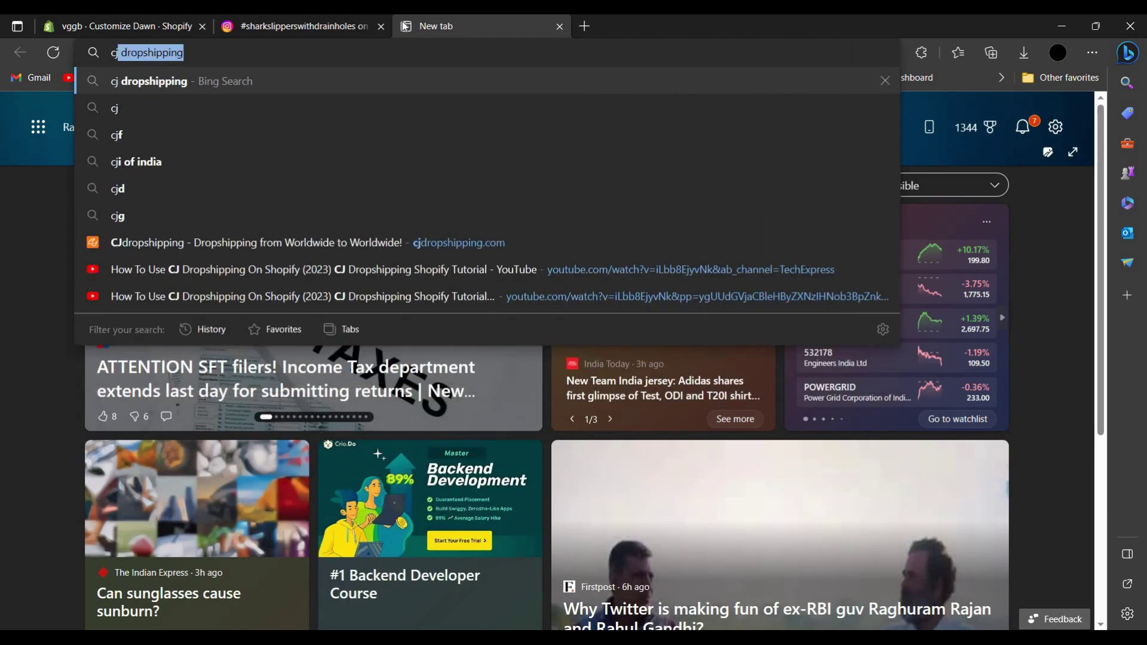
key(Return)
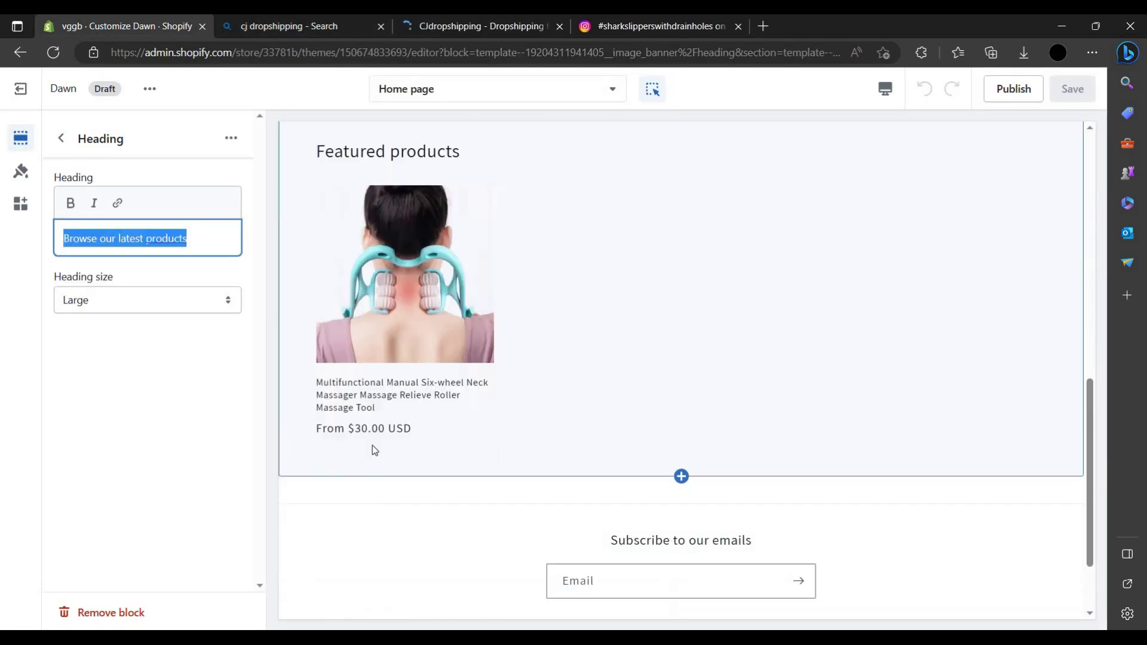
- Turn on 'Show collection description from the admin' for the Featured products section
scroll(382, 425, up, 1)
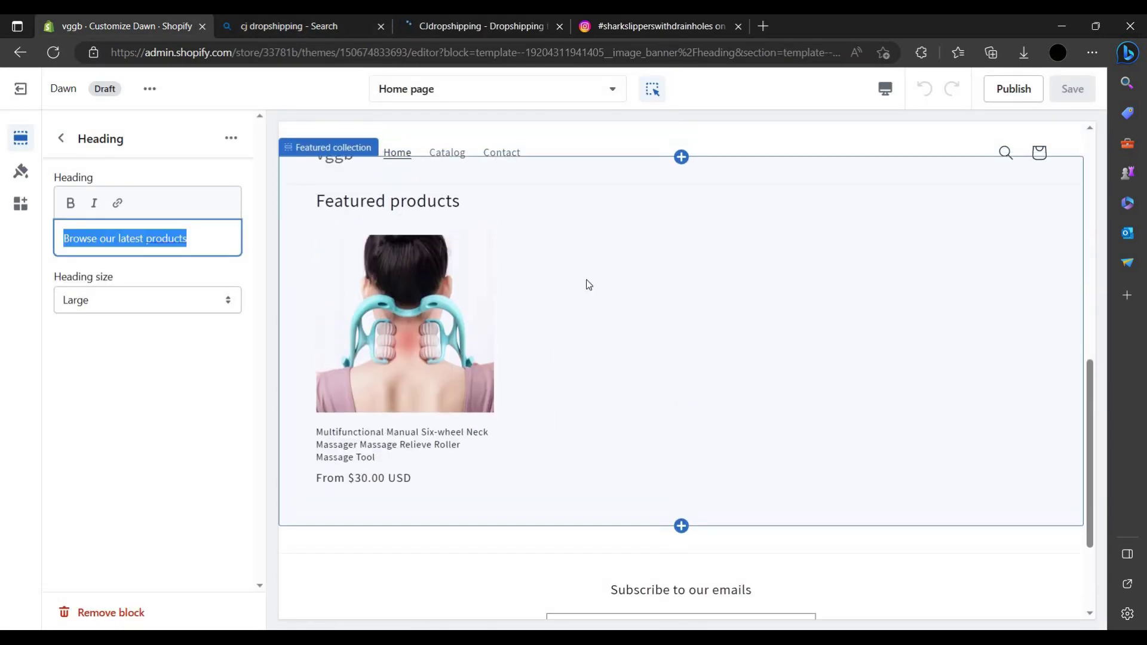
scroll(593, 462, down, 5)
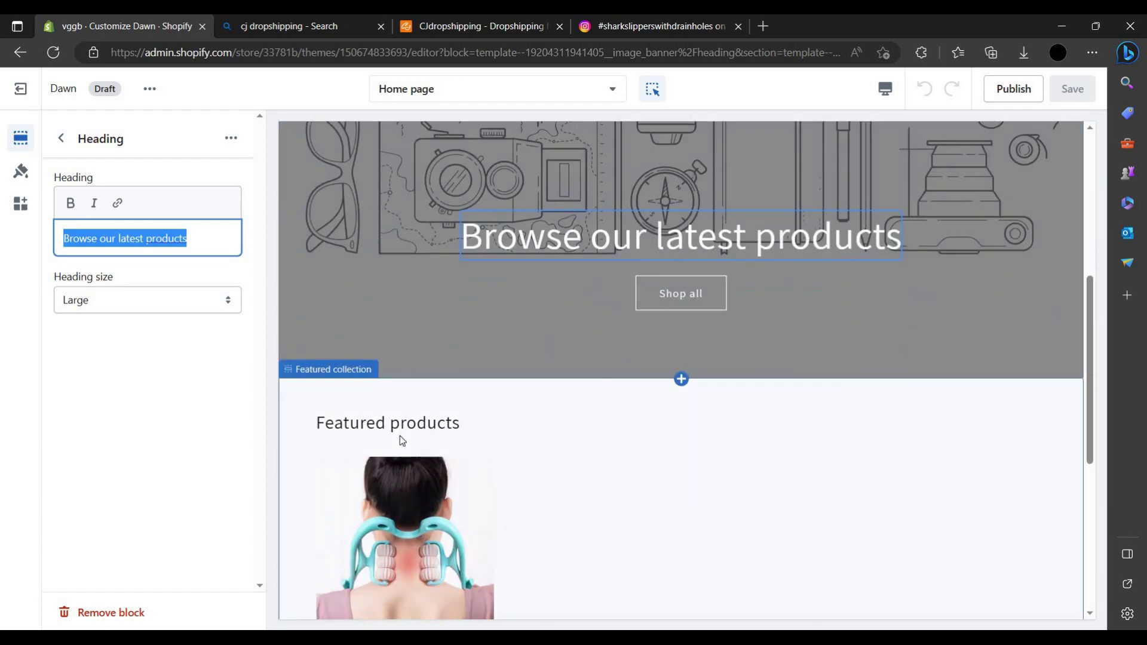
click(498, 448)
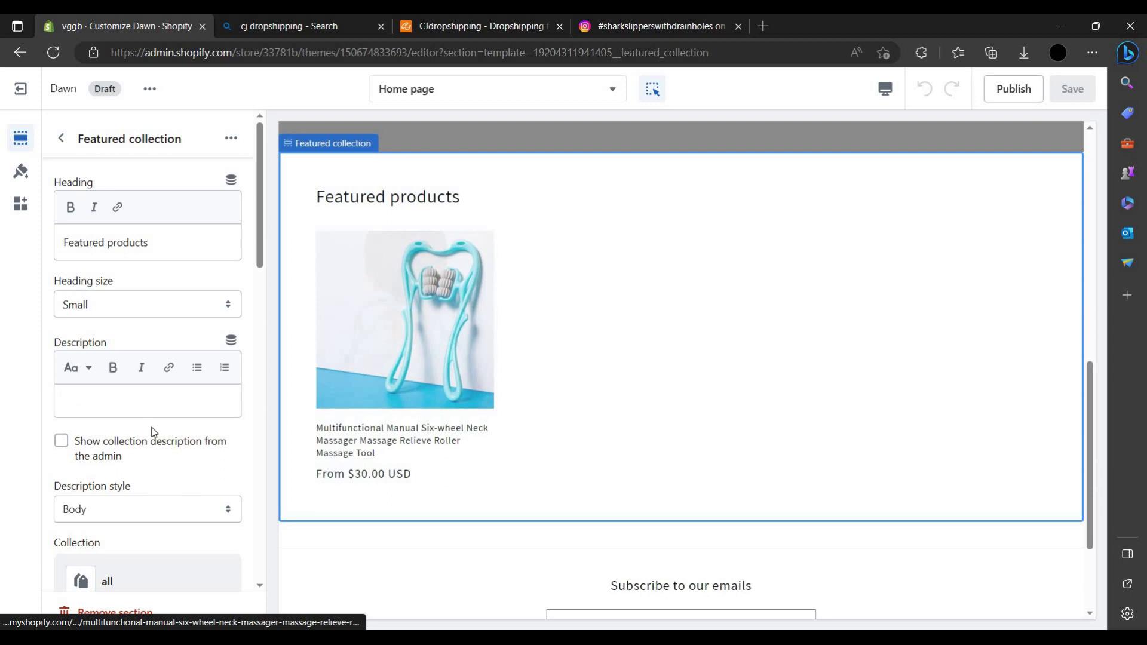
scroll(98, 389, down, 1)
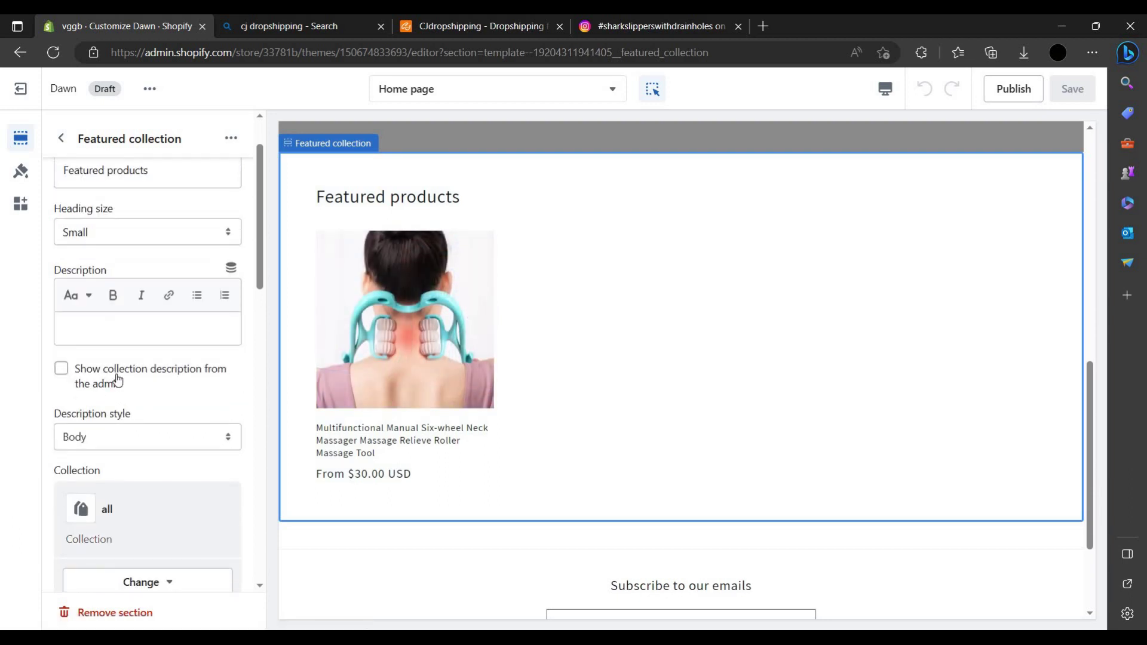
click(118, 380)
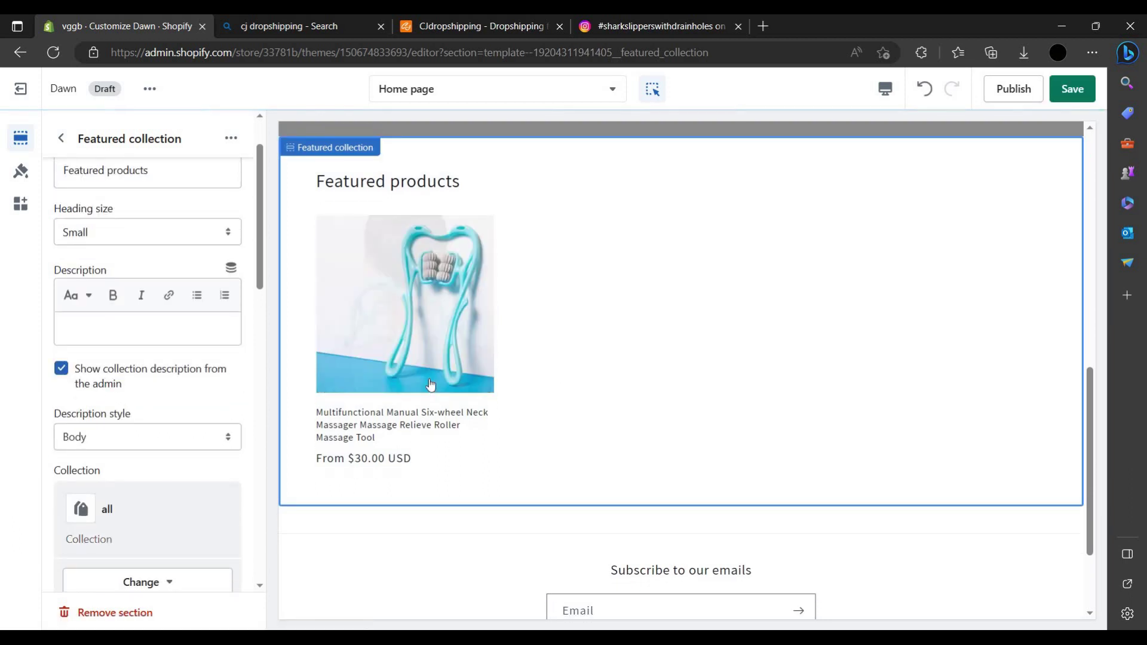
- Select the store header section and switch to the CJdropshipping tab
scroll(213, 479, down, 4)
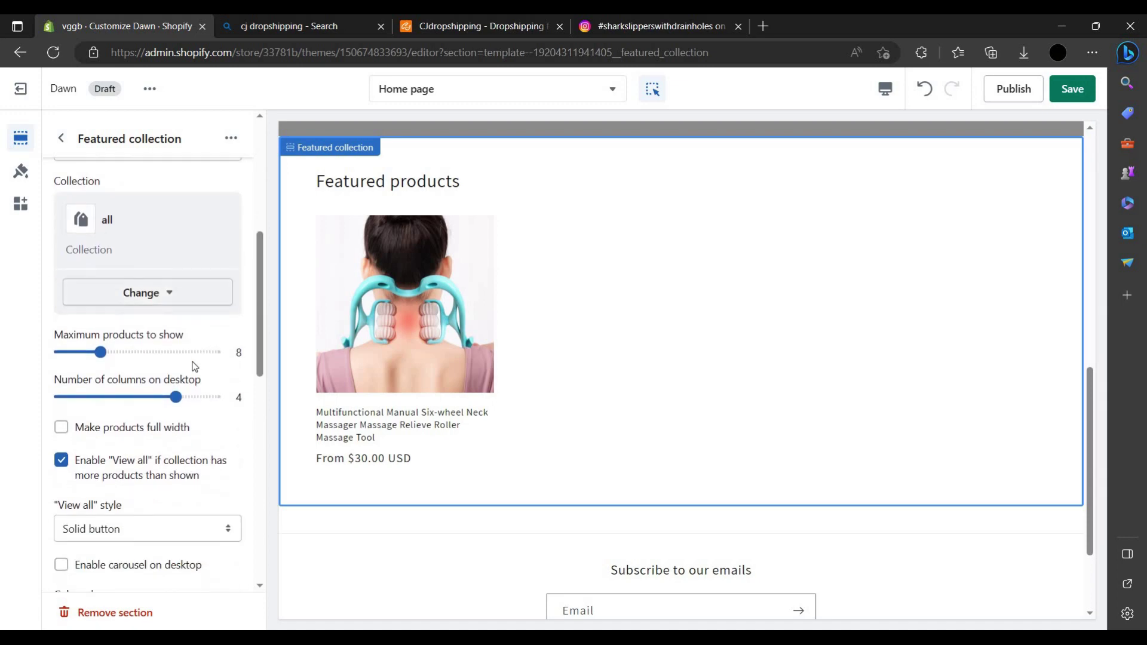
scroll(192, 366, down, 2)
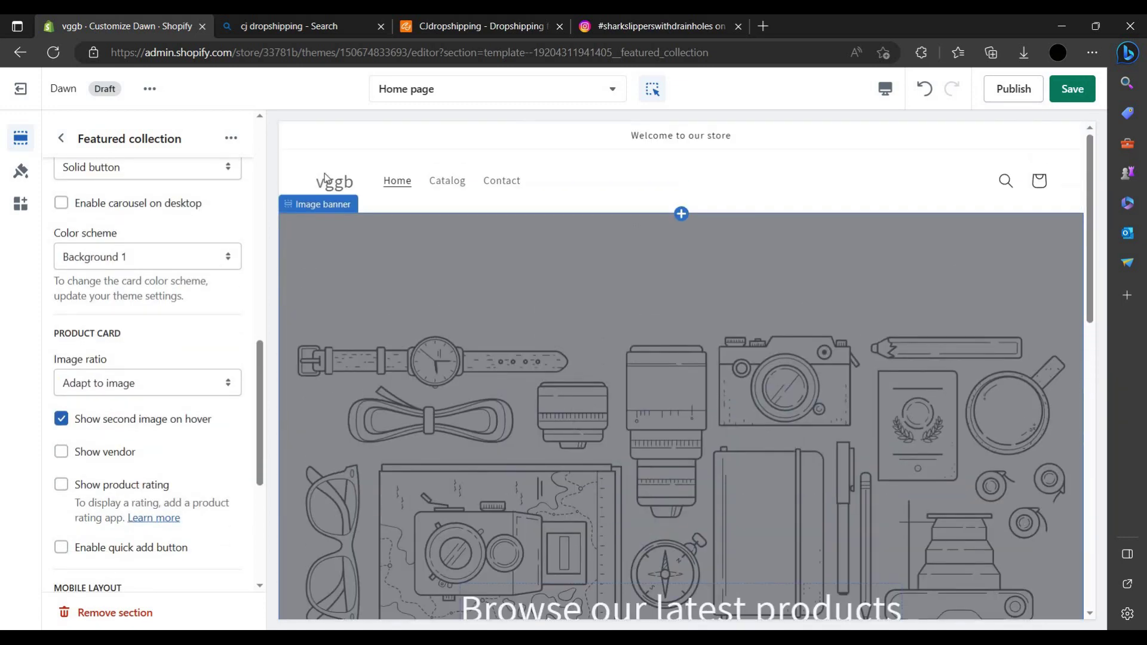
click(333, 187)
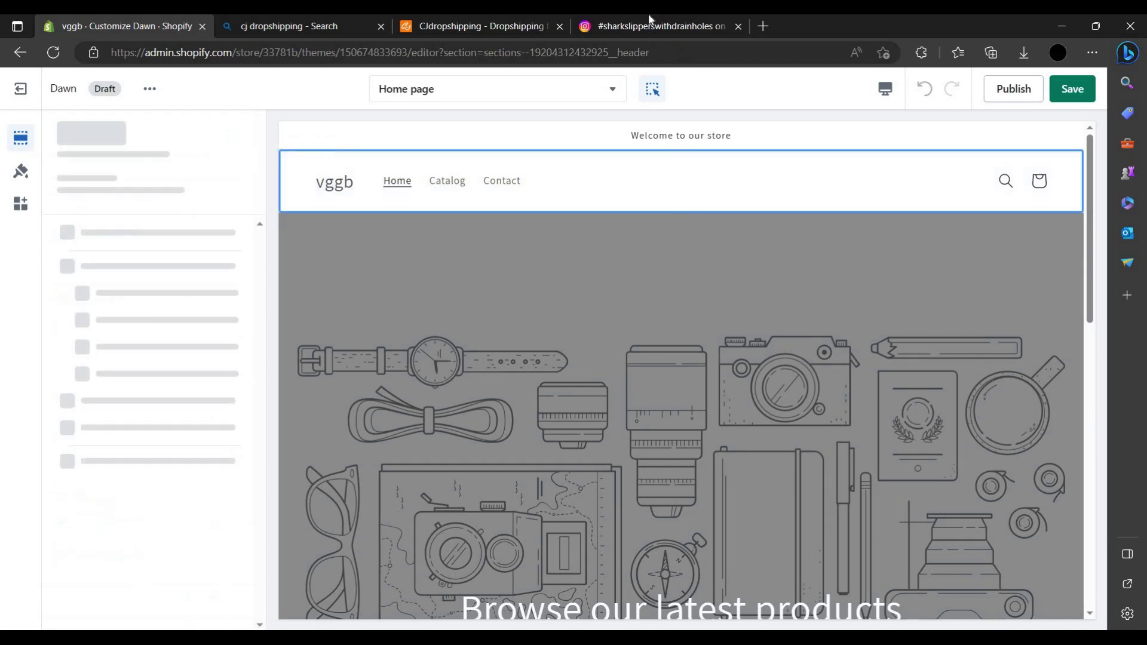
key(ctrl+shift+Tab)
key(ctrl+shift+Tab)
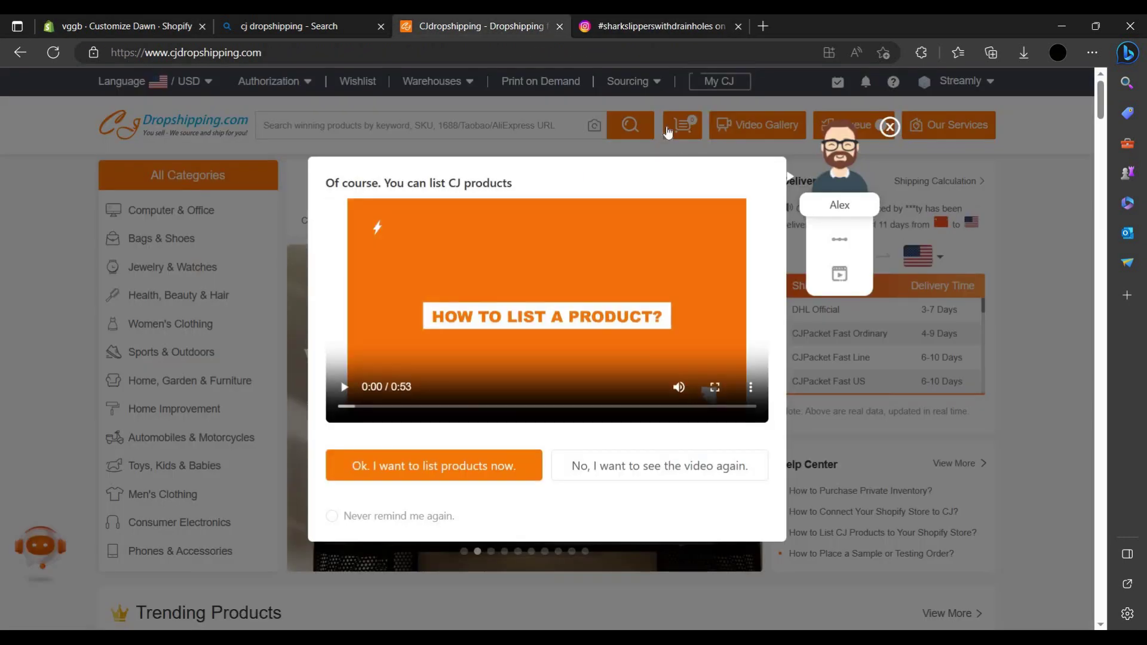
- Dismiss the video popup and open the store-connected products list in My CJ
click(667, 132)
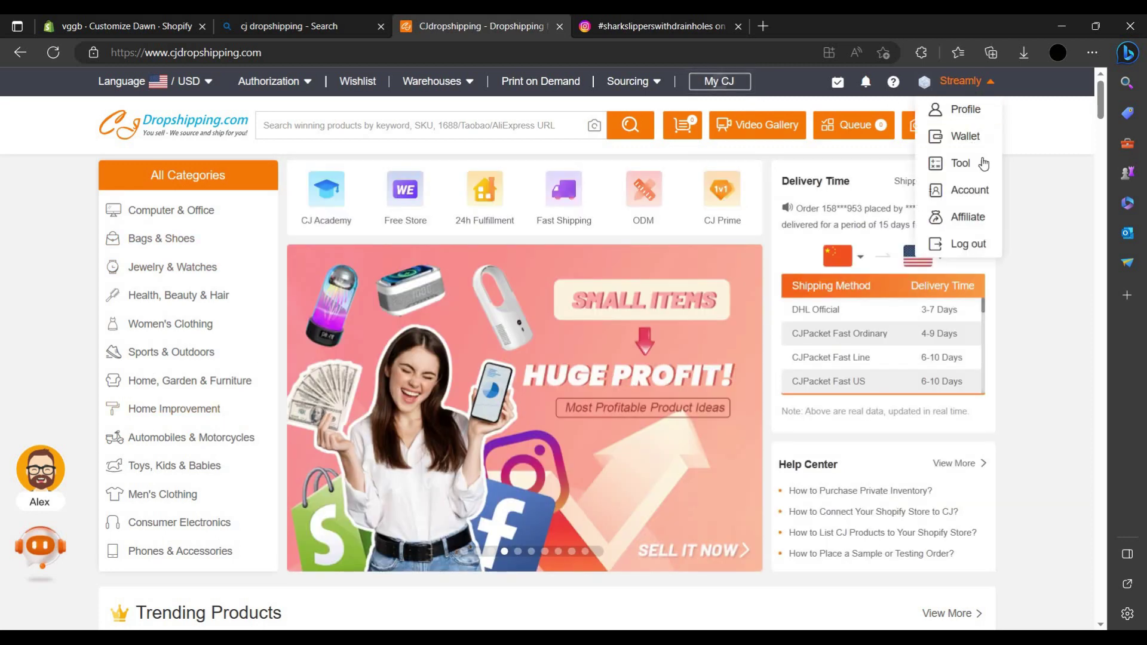
mouse_move(959, 81)
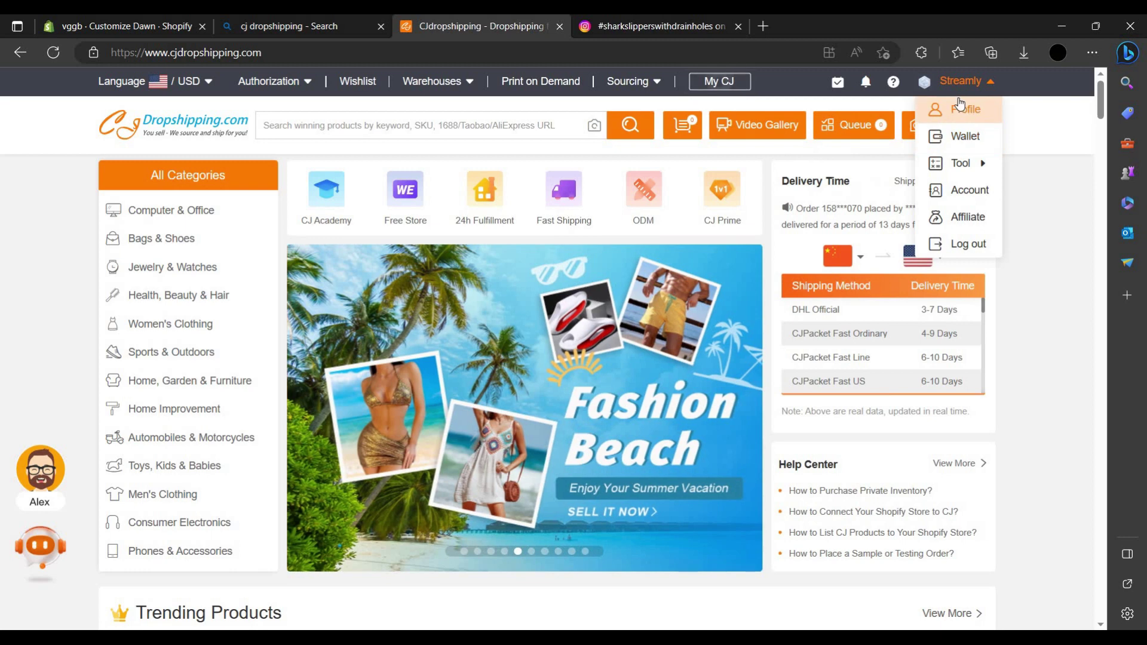
click(963, 109)
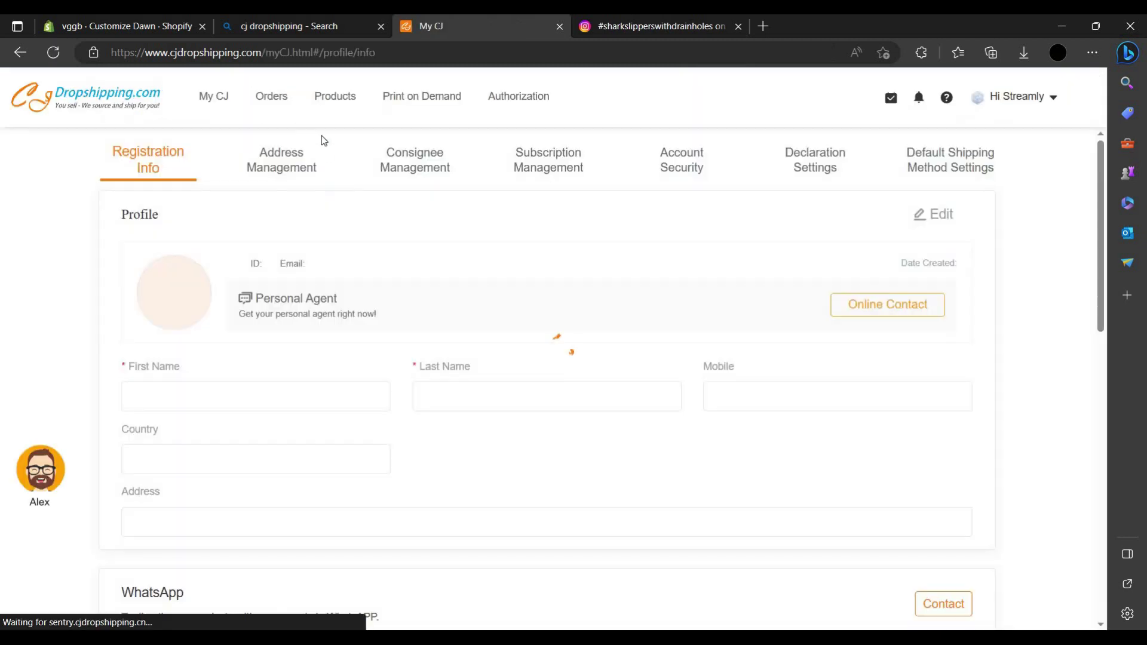
click(336, 98)
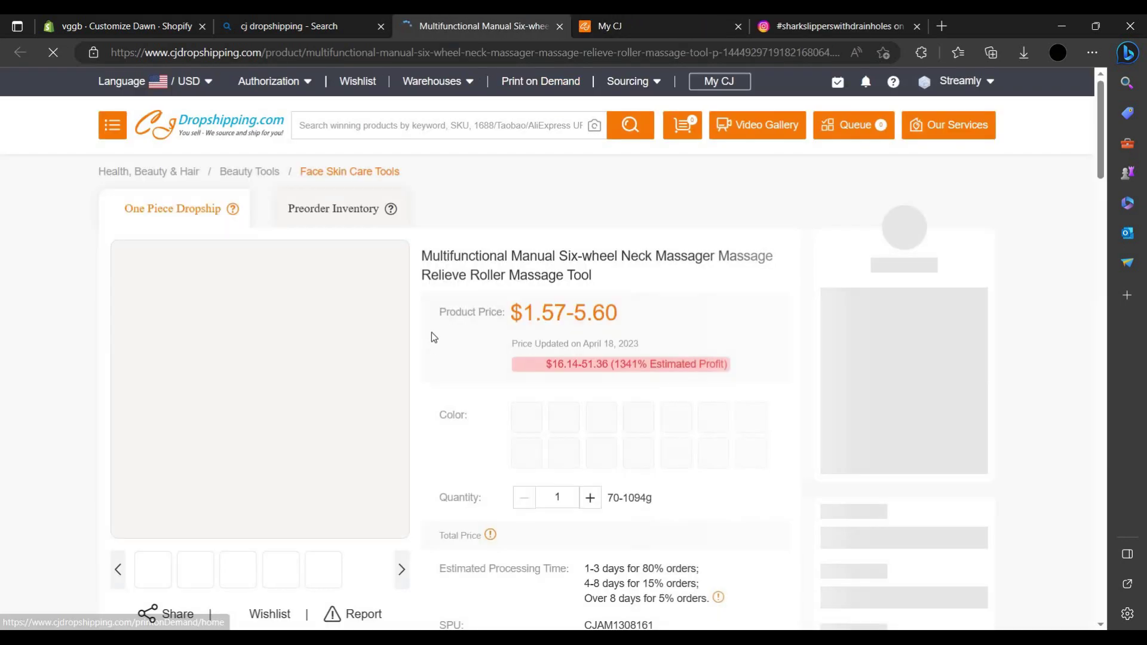
scroll(553, 362, down, 5)
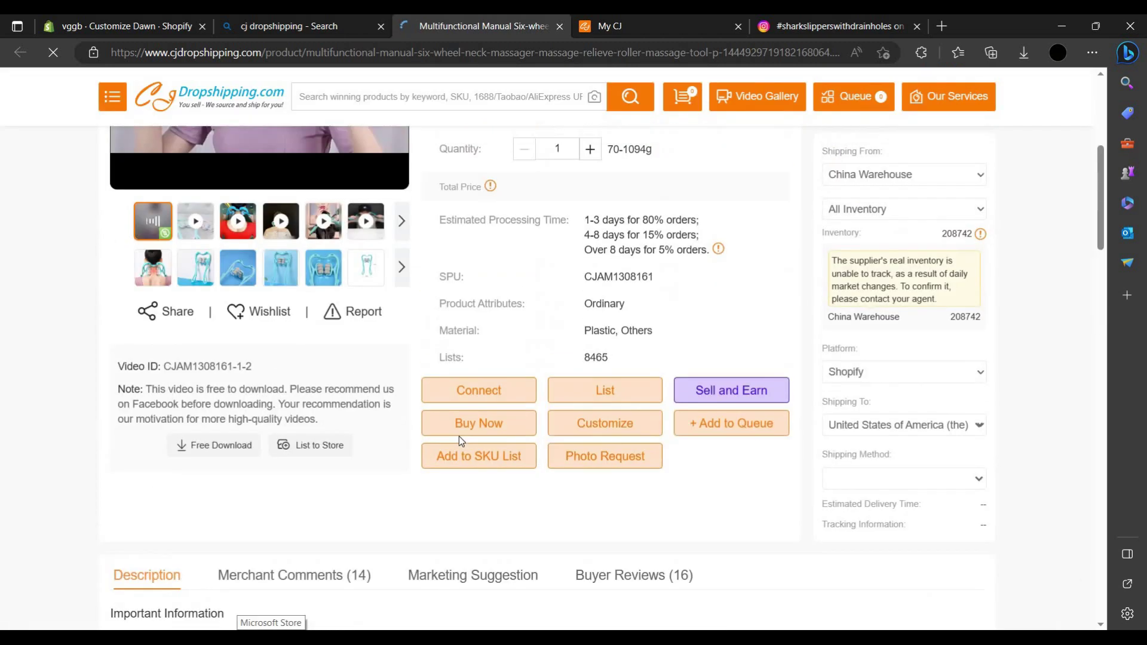
scroll(459, 440, up, 6)
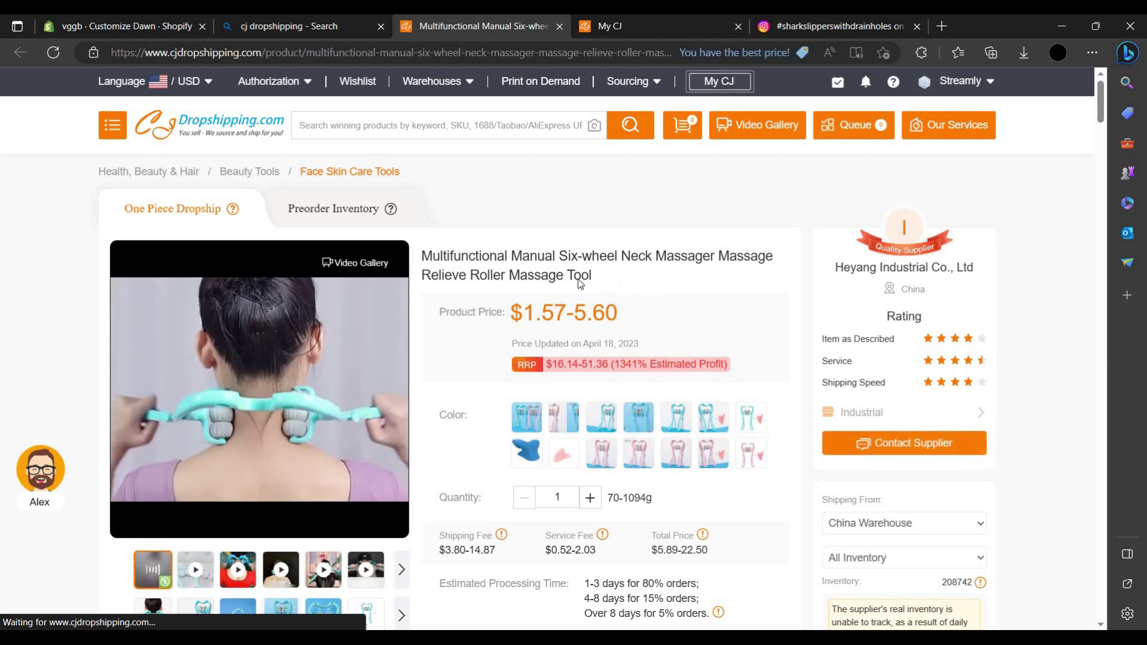
- Copy 'Massage Relieve Roller Massage Tool' from the neck massager's product title
drag(718, 255, 594, 276)
key(ctrl+c)
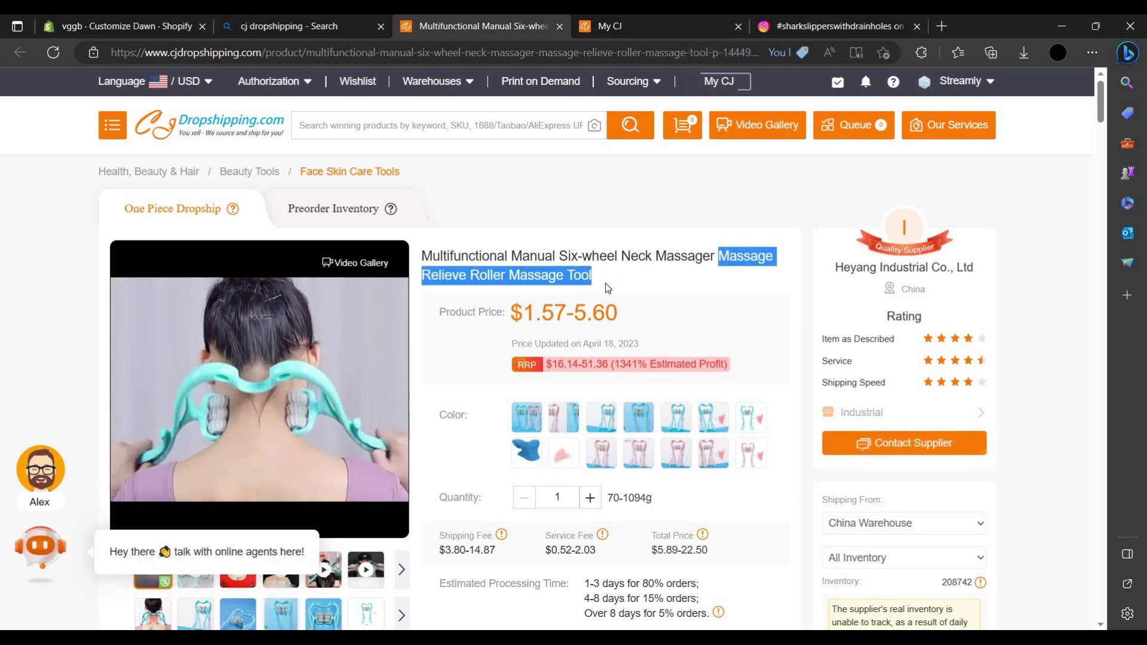
right_click(577, 276)
right_click(563, 276)
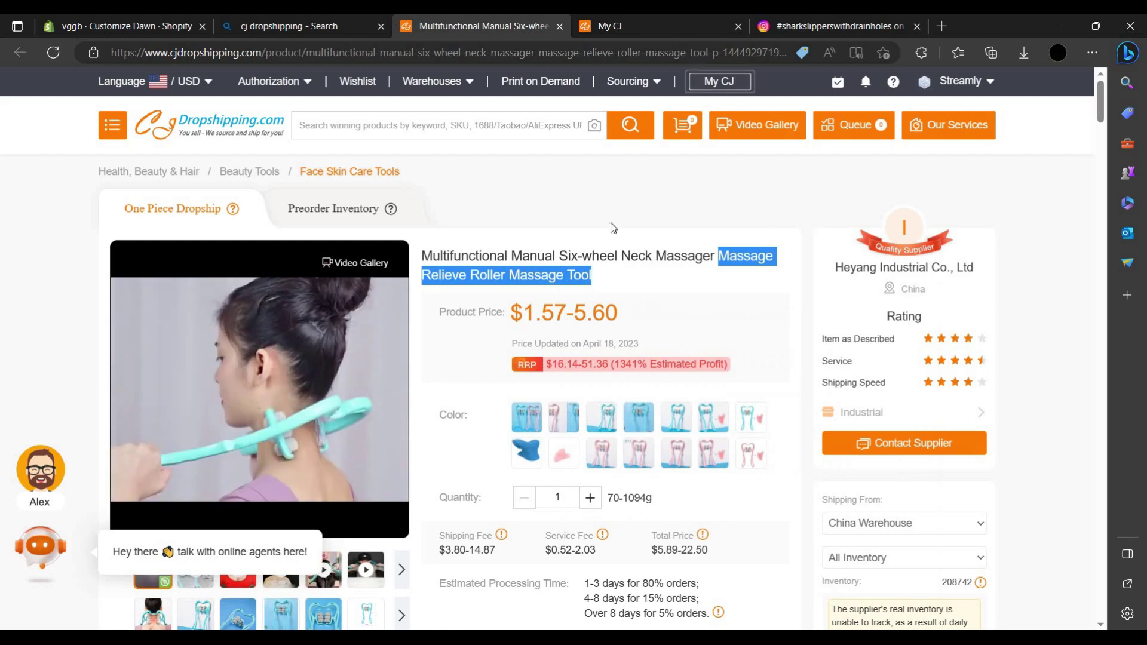
click(299, 25)
- Close the Bing search results tab and return to the Shopify editor
click(102, 24)
key(ctrl+Tab)
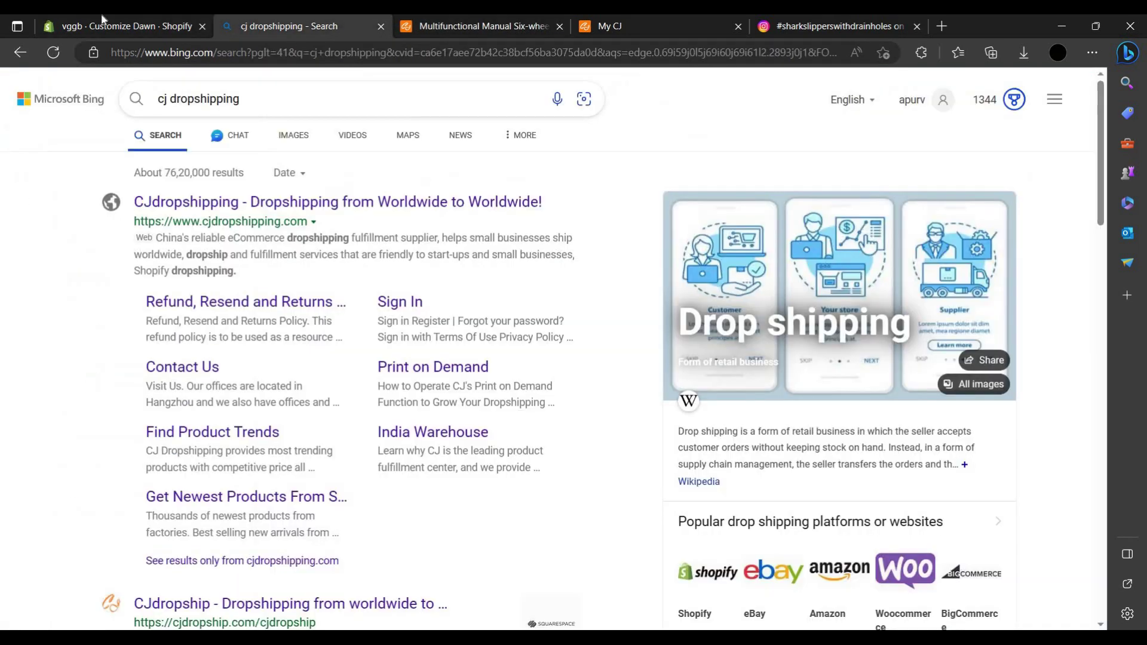
key(ctrl+w)
scroll(670, 405, down, 4)
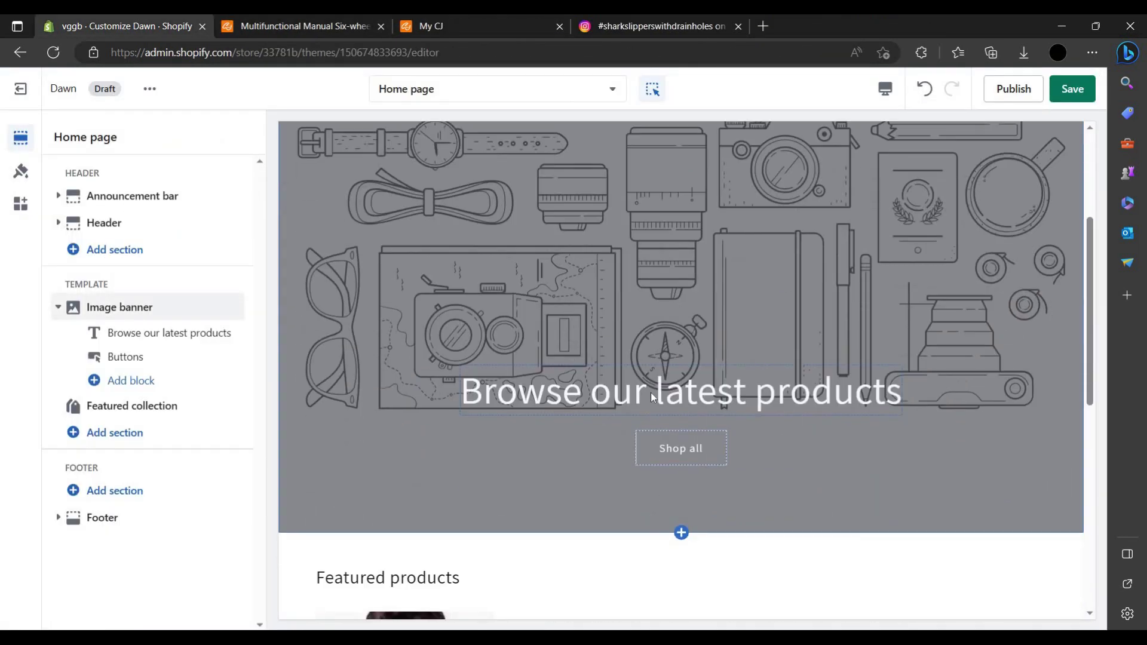
- Replace the banner heading with the pasted 'Massage Relieve Roller Massage Tool'
click(650, 388)
click(610, 515)
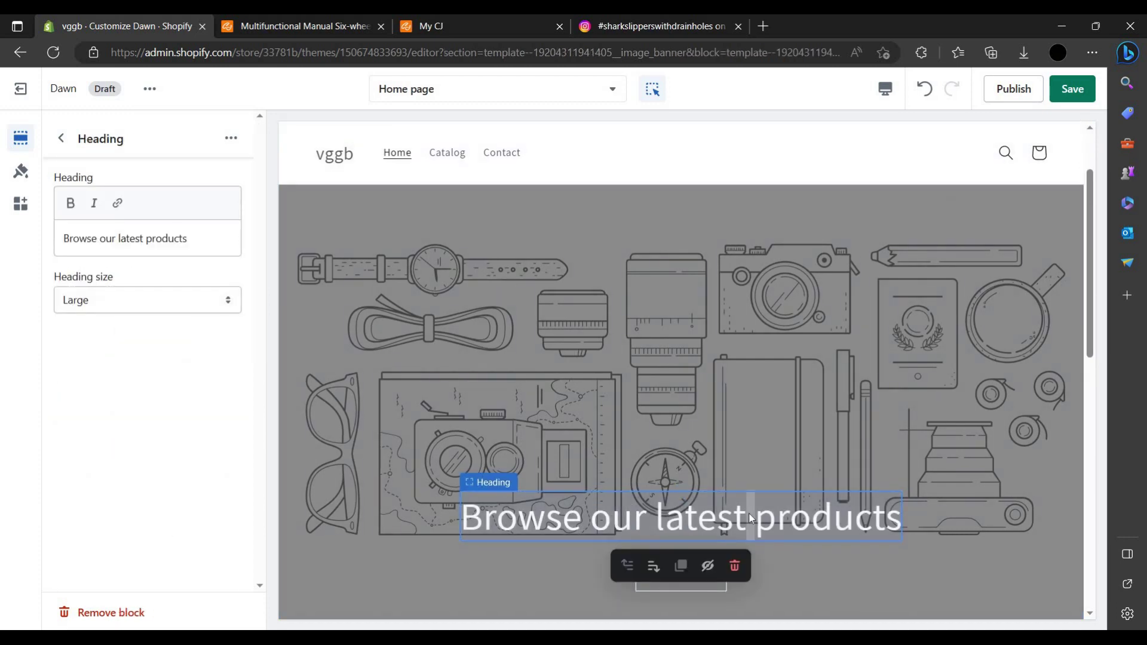
right_click(149, 242)
click(118, 250)
key(ctrl+a)
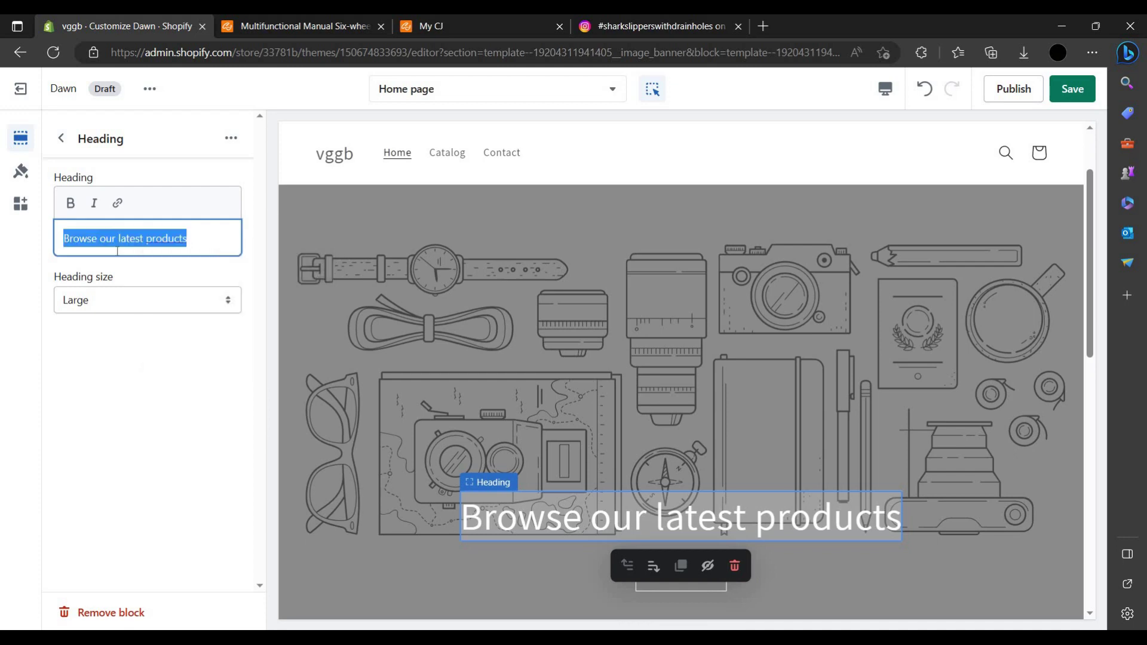
key(ctrl+v)
click(421, 397)
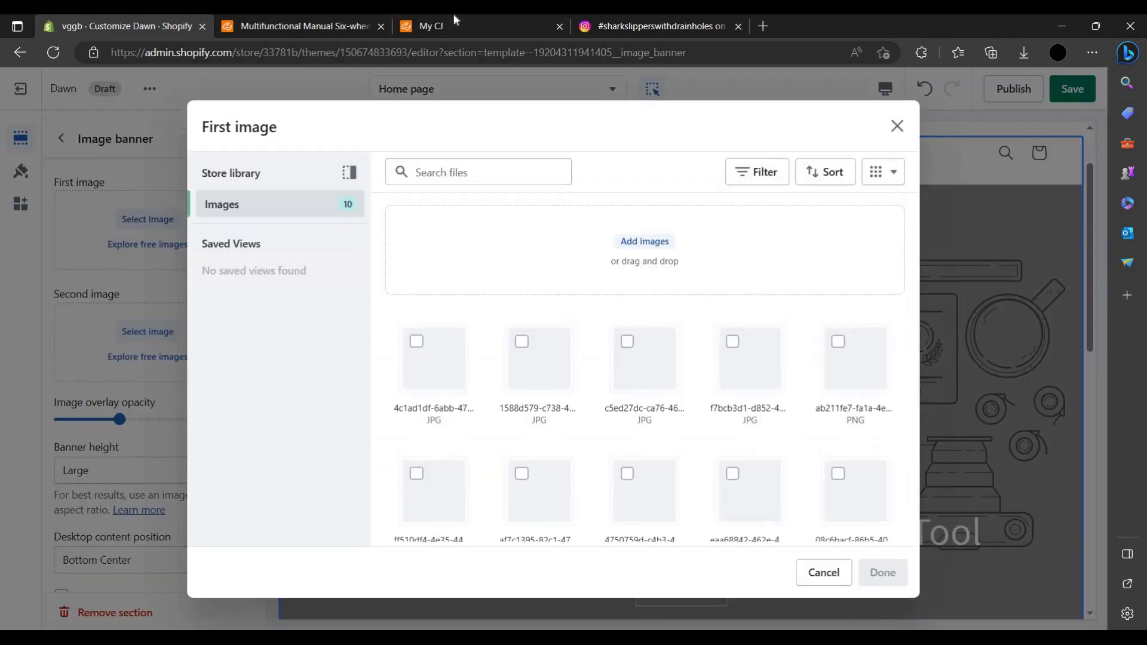
- Look over the neck massager listing and its photo, then show Edge's recent downloads
scroll(217, 455, down, 3)
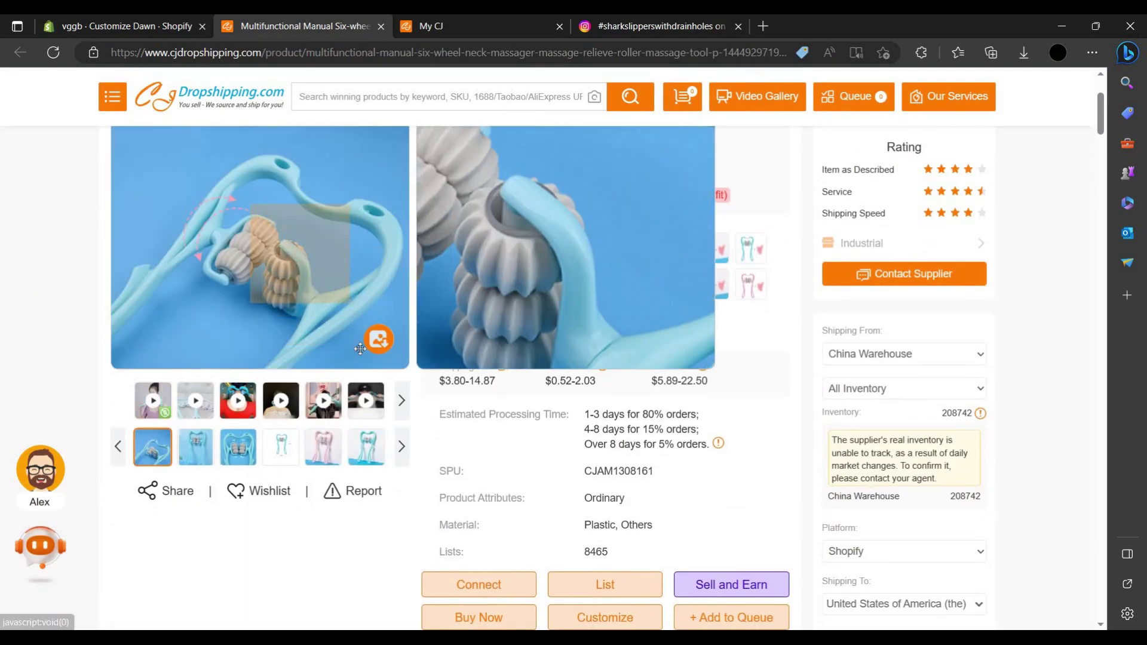
right_click(224, 231)
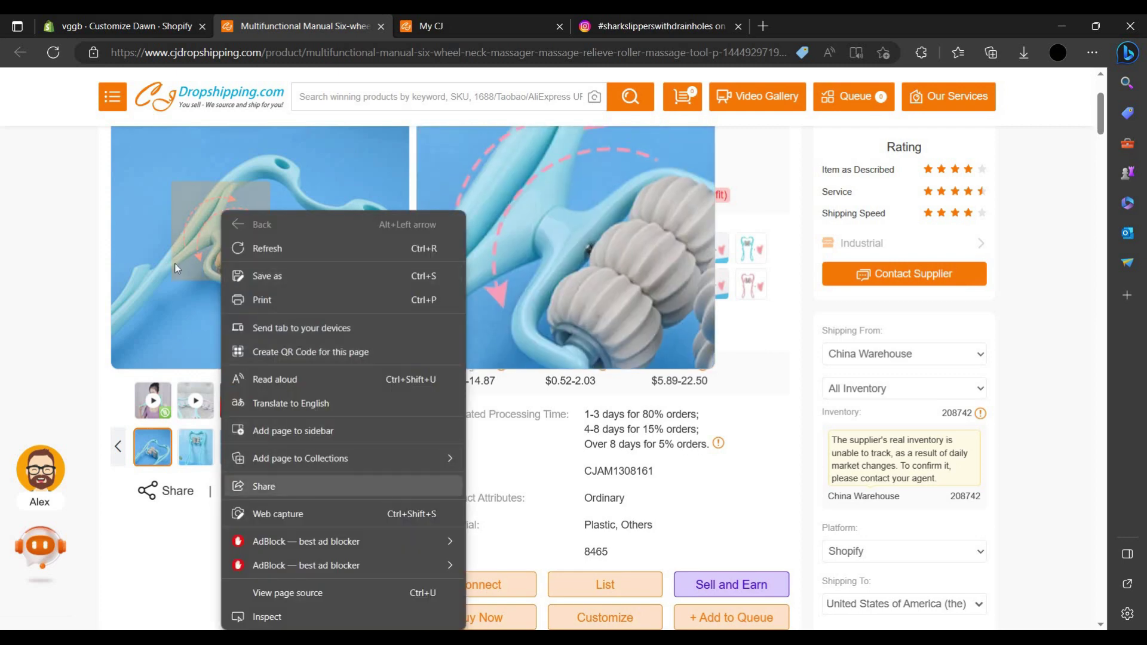
click(212, 257)
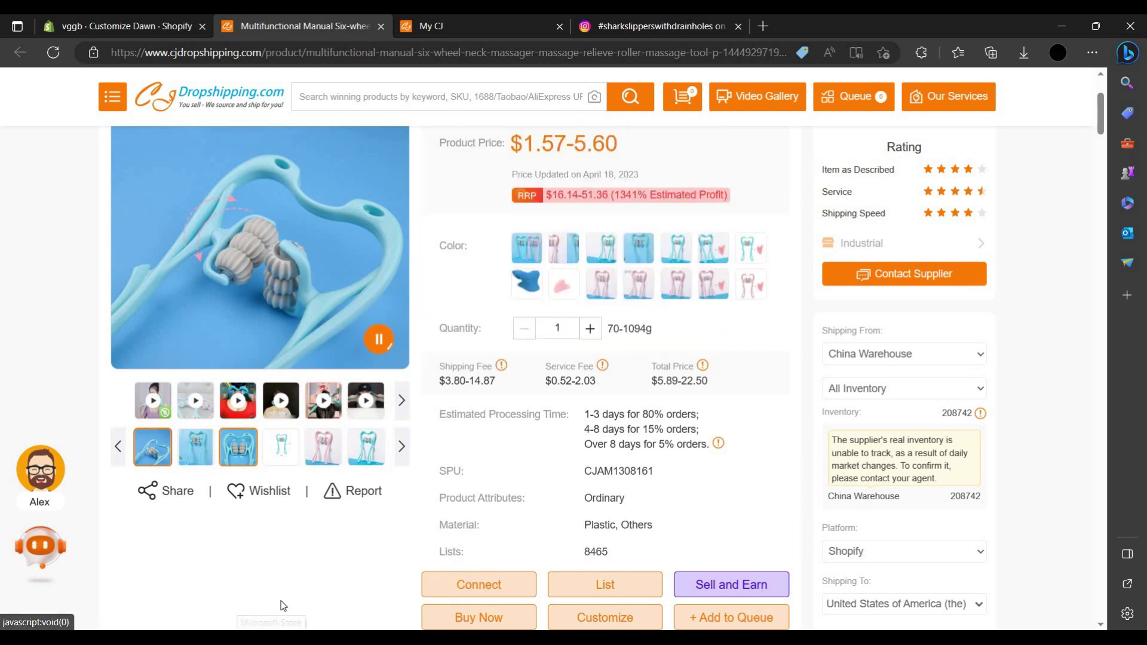
scroll(258, 585, down, 4)
scroll(413, 498, up, 5)
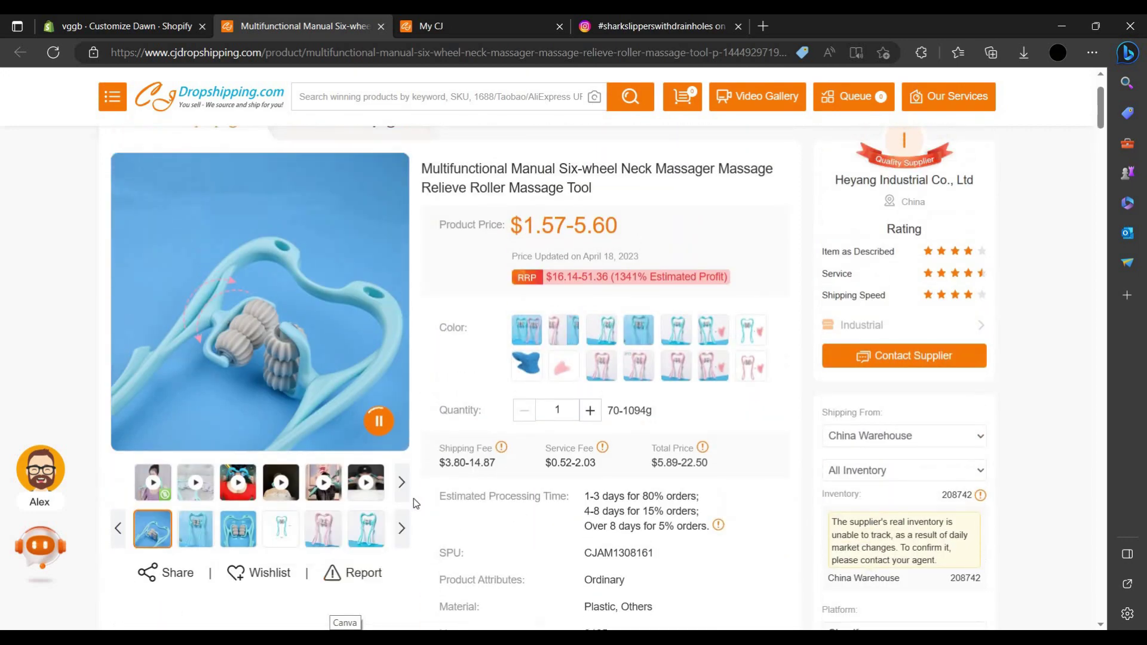
scroll(413, 499, down, 2)
scroll(704, 501, down, 3)
scroll(703, 501, up, 5)
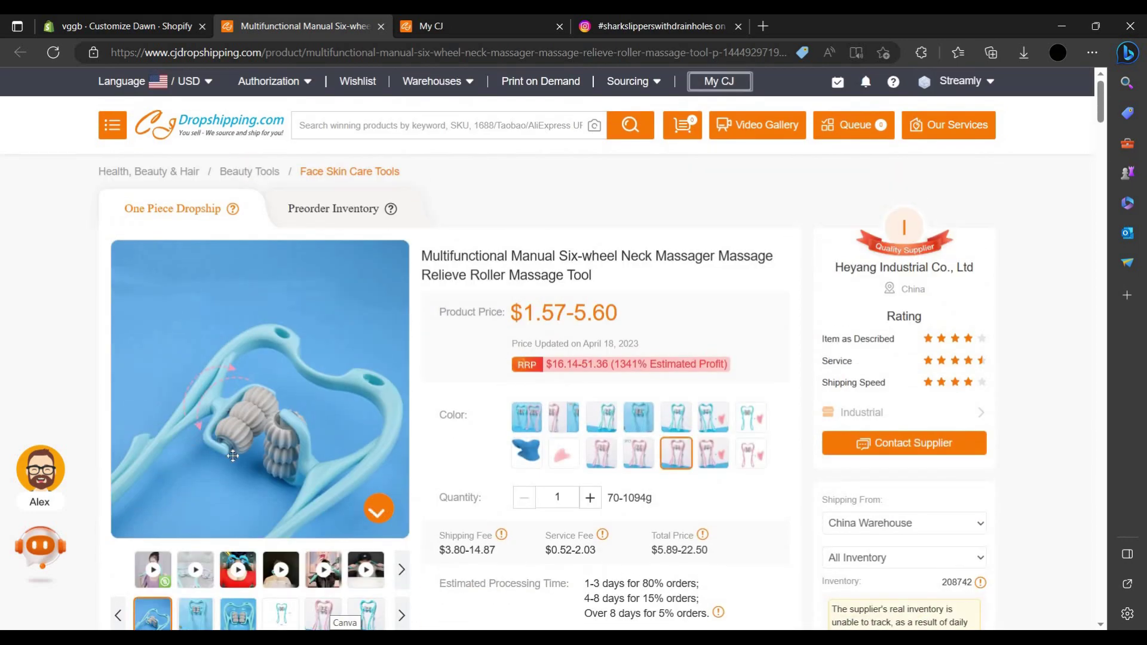
key(ctrl+j)
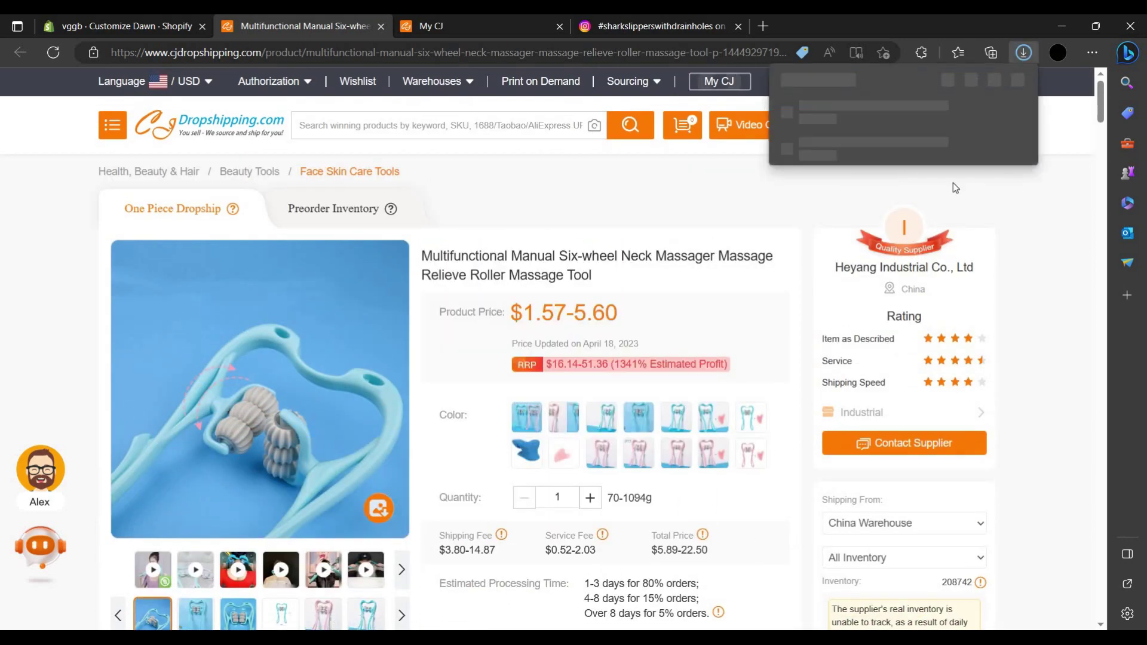
- Extract CJAM1308161.zip into its own CJAM1308161 folder and open the photos
click(967, 112)
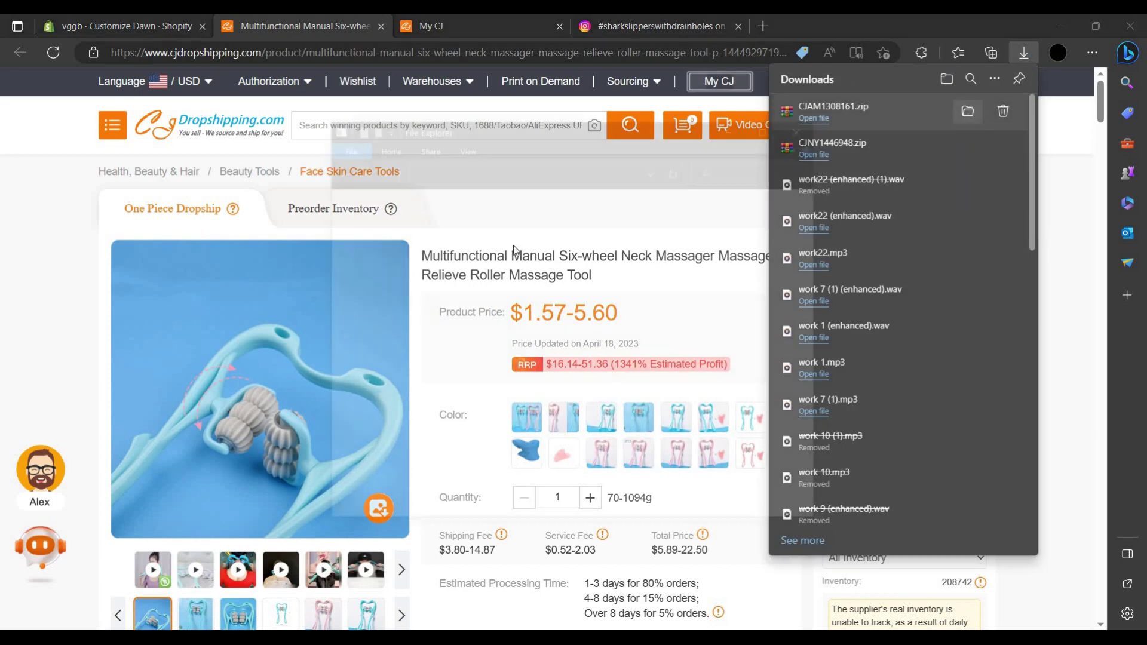
right_click(503, 452)
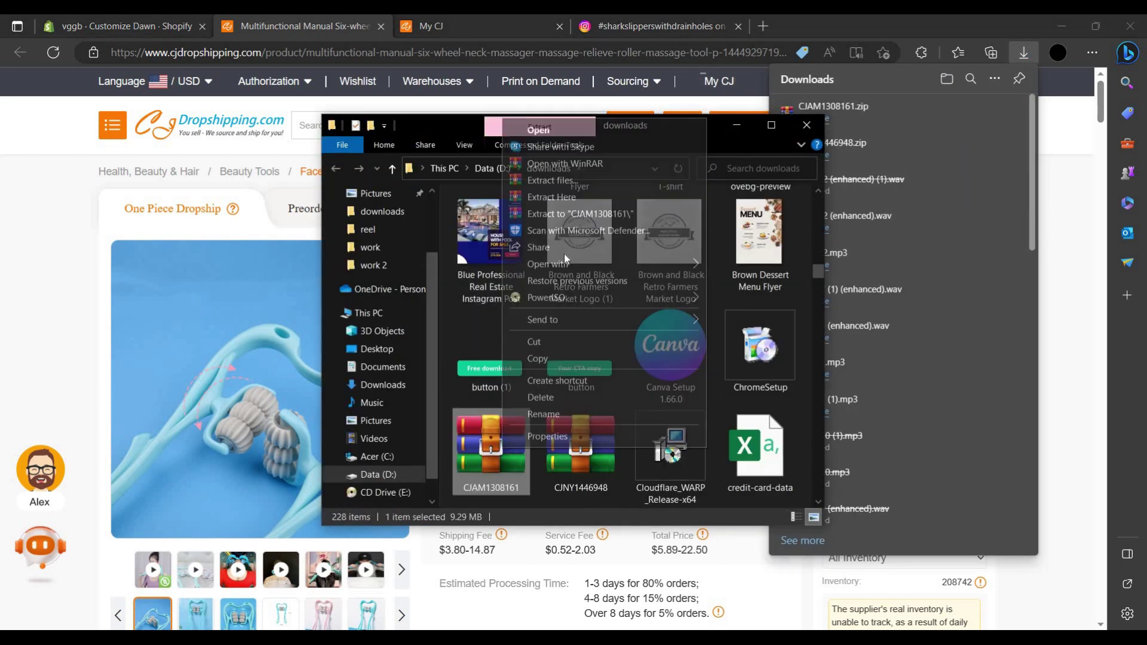
click(577, 213)
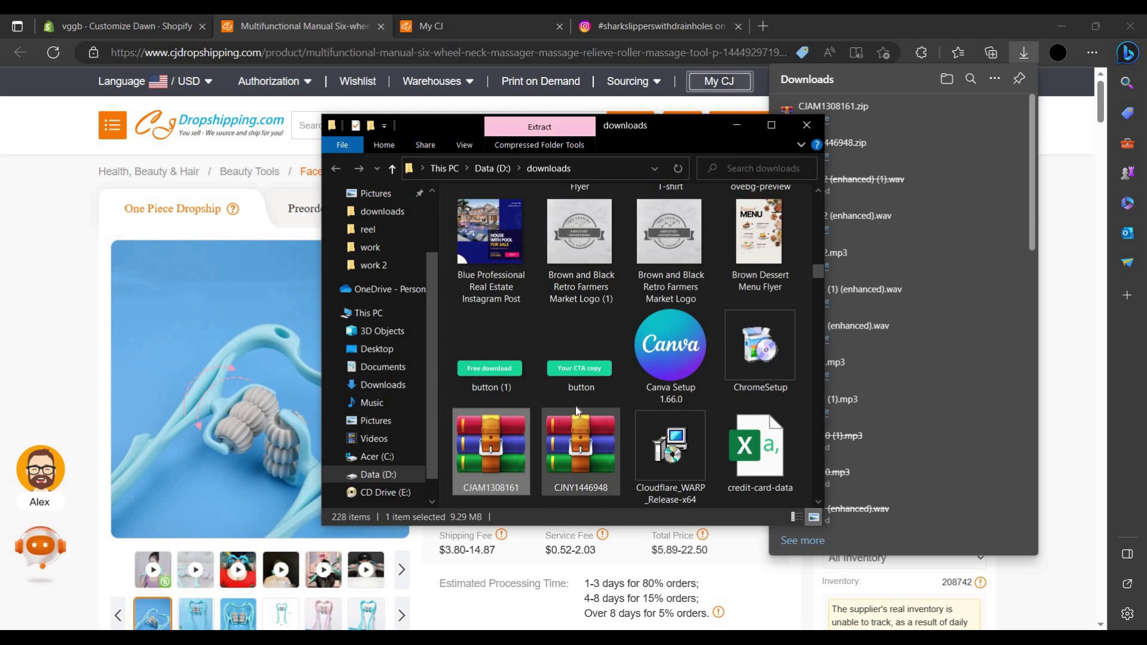
scroll(578, 407, up, 3)
scroll(578, 406, up, 3)
scroll(578, 406, up, 4)
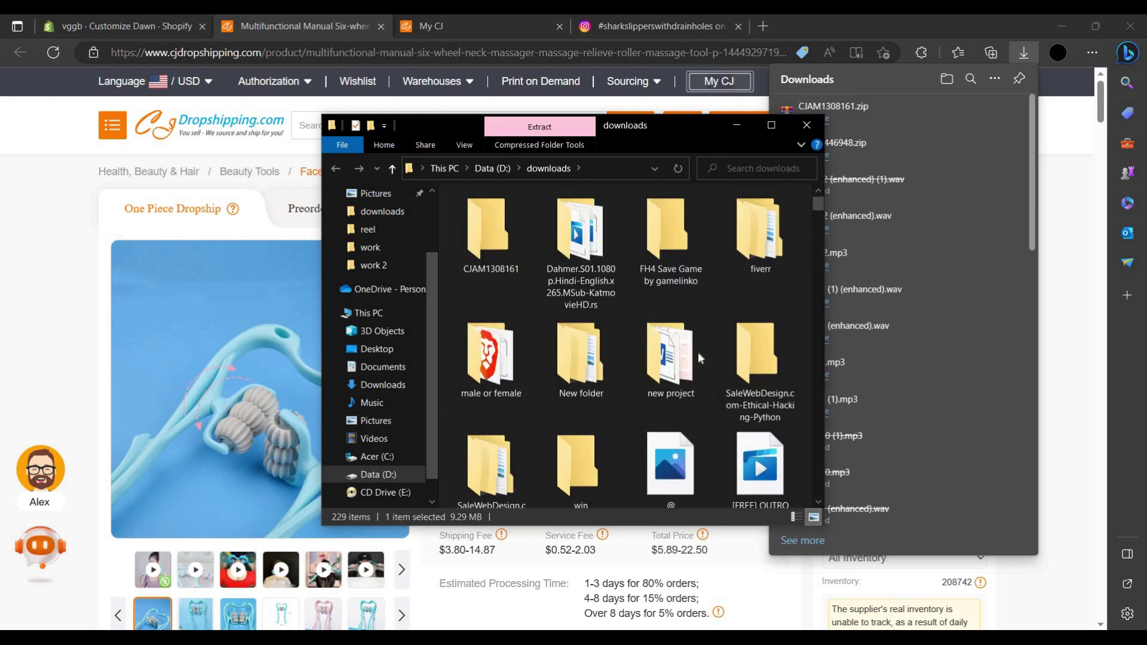
double_click(520, 272)
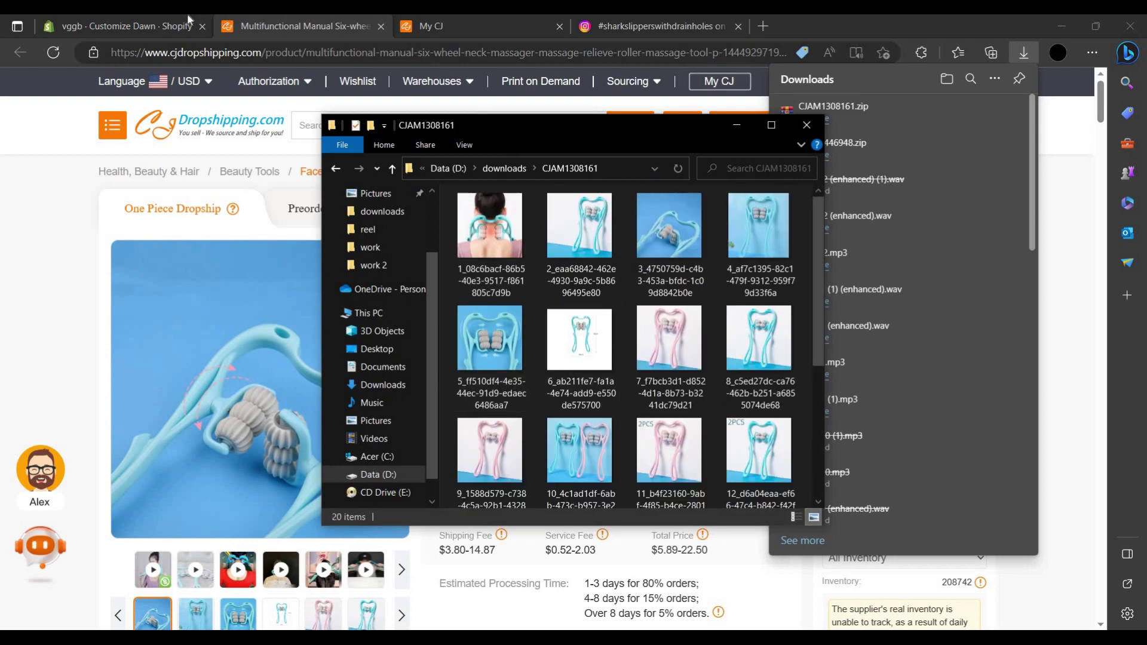
click(150, 26)
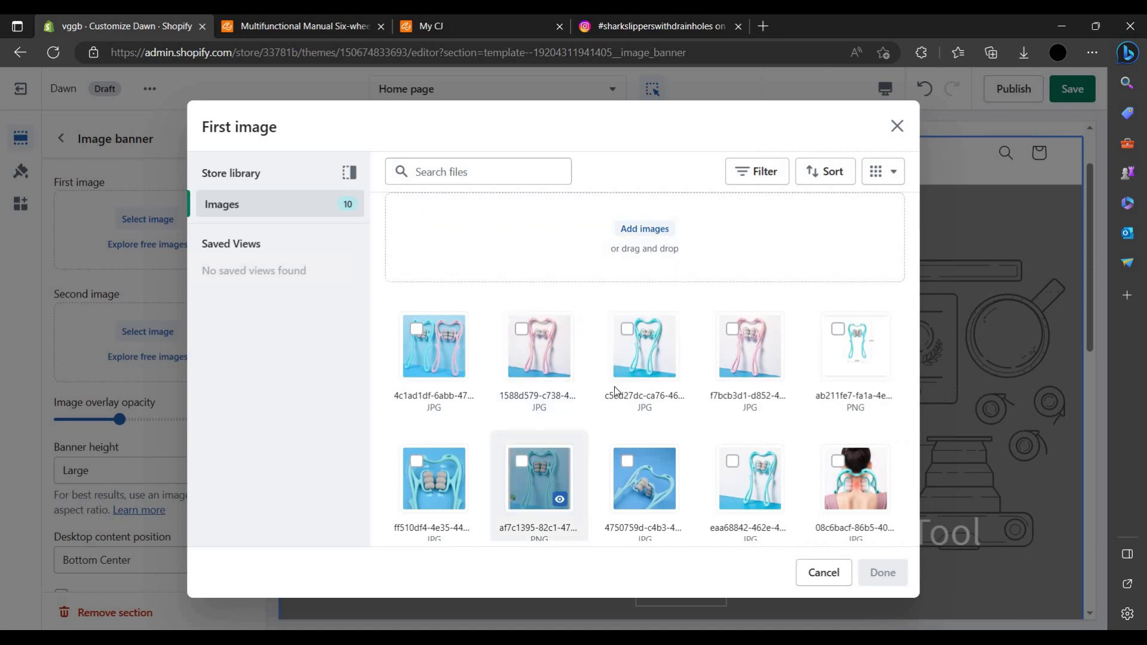
- Set the blue roller close-up (4750759d) as the banner's first image
scroll(706, 388, down, 1)
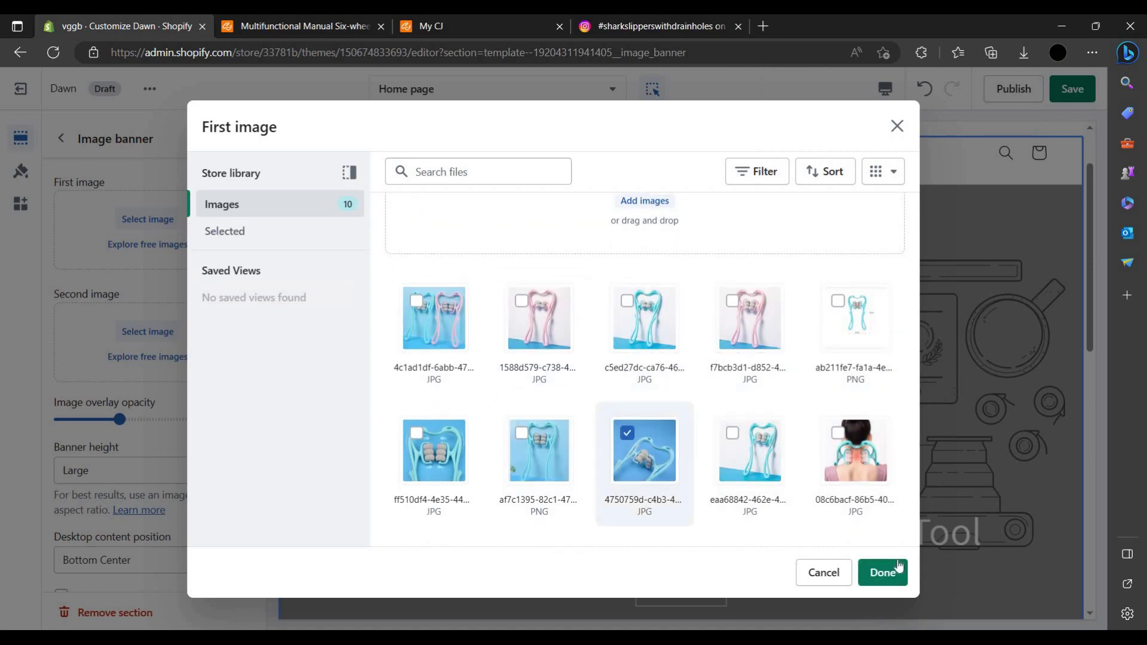
click(882, 573)
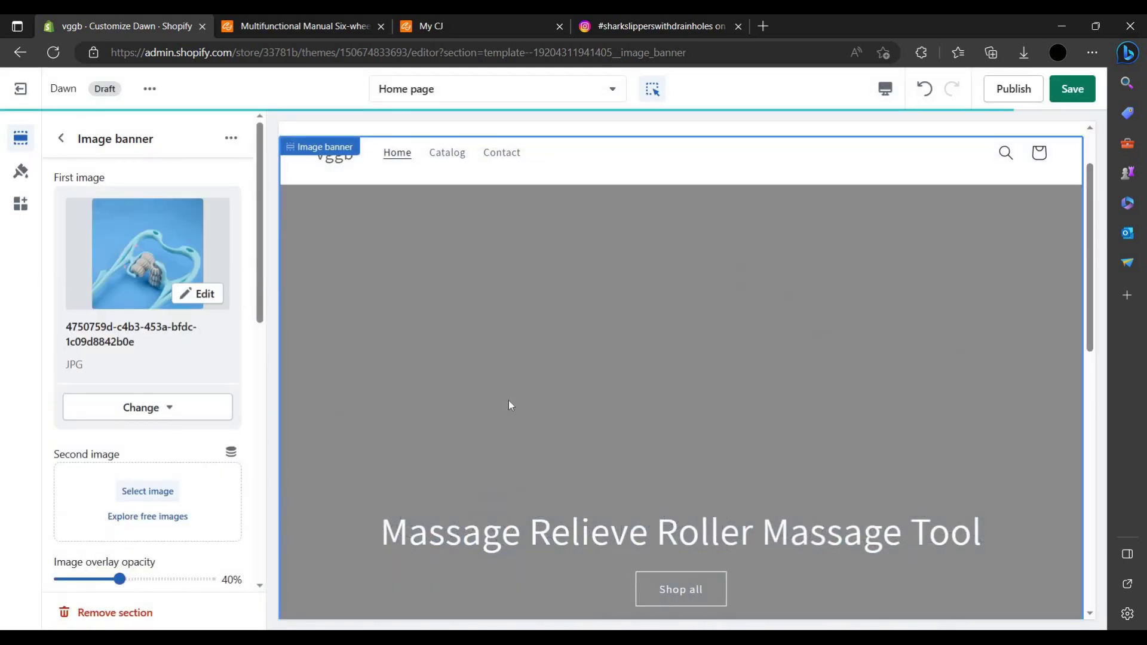
scroll(727, 442, down, 5)
scroll(819, 427, up, 4)
- Set the neck-worn massager photo (08c6bacf) as the banner's second image
scroll(633, 429, down, 3)
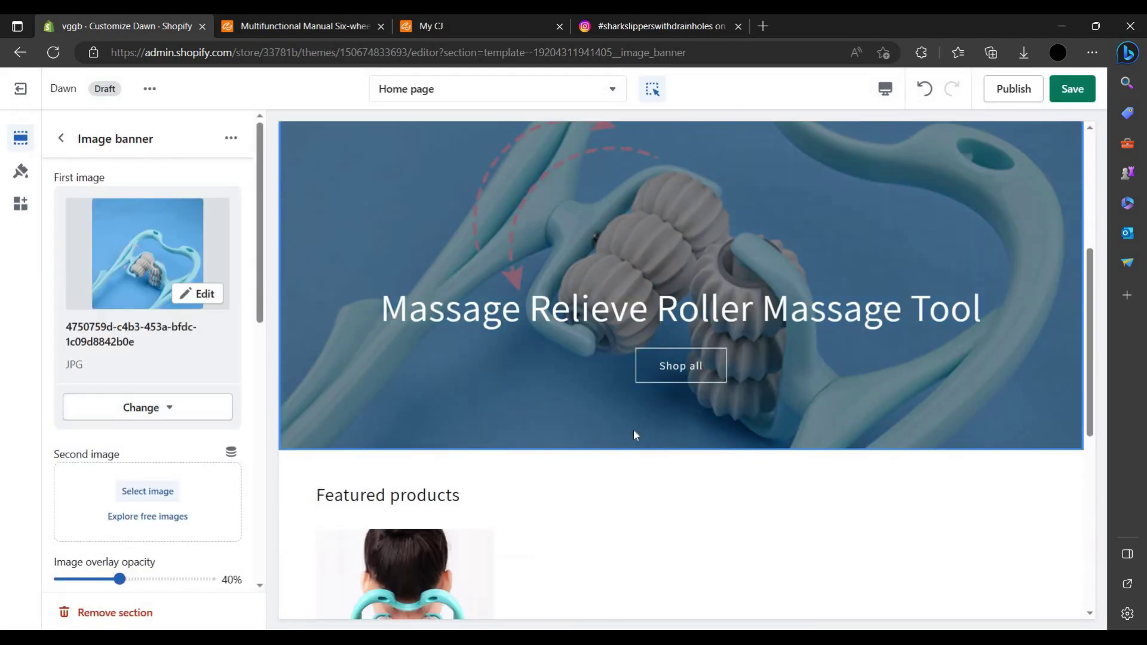
scroll(684, 411, down, 3)
scroll(683, 411, down, 2)
scroll(766, 479, down, 5)
scroll(574, 464, up, 10)
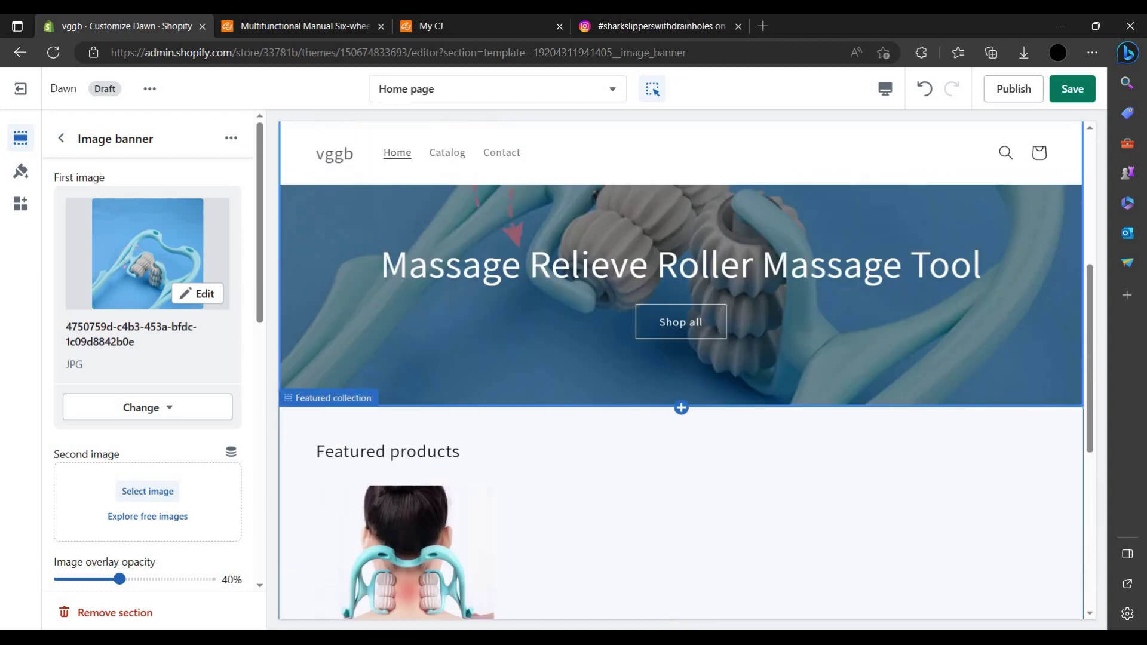
click(206, 498)
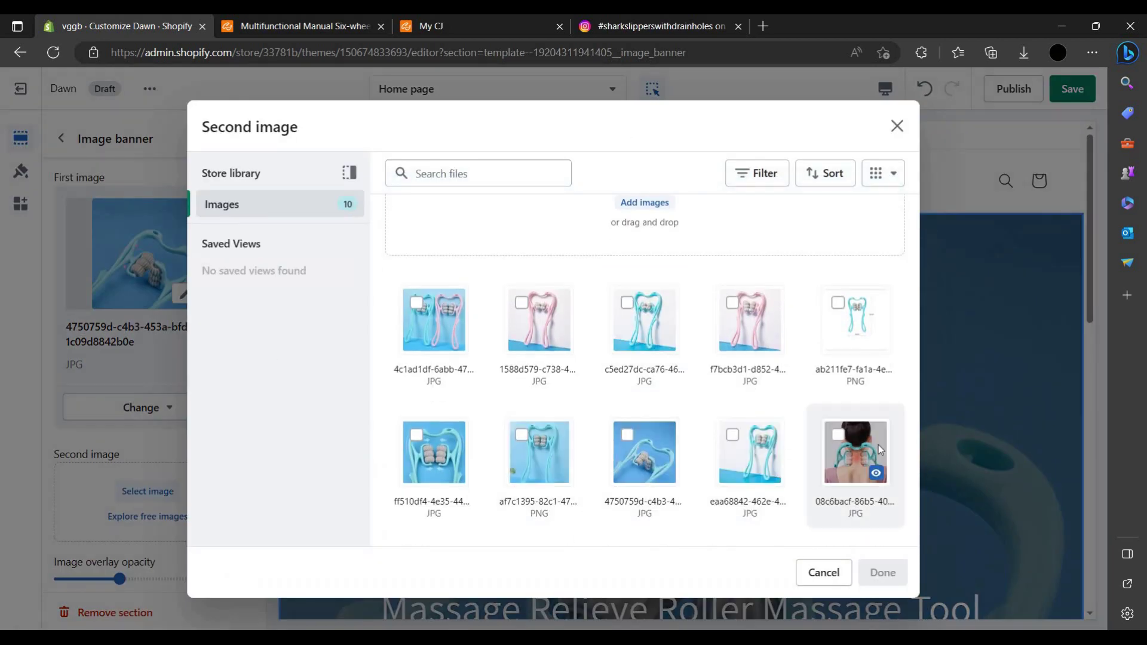
click(884, 582)
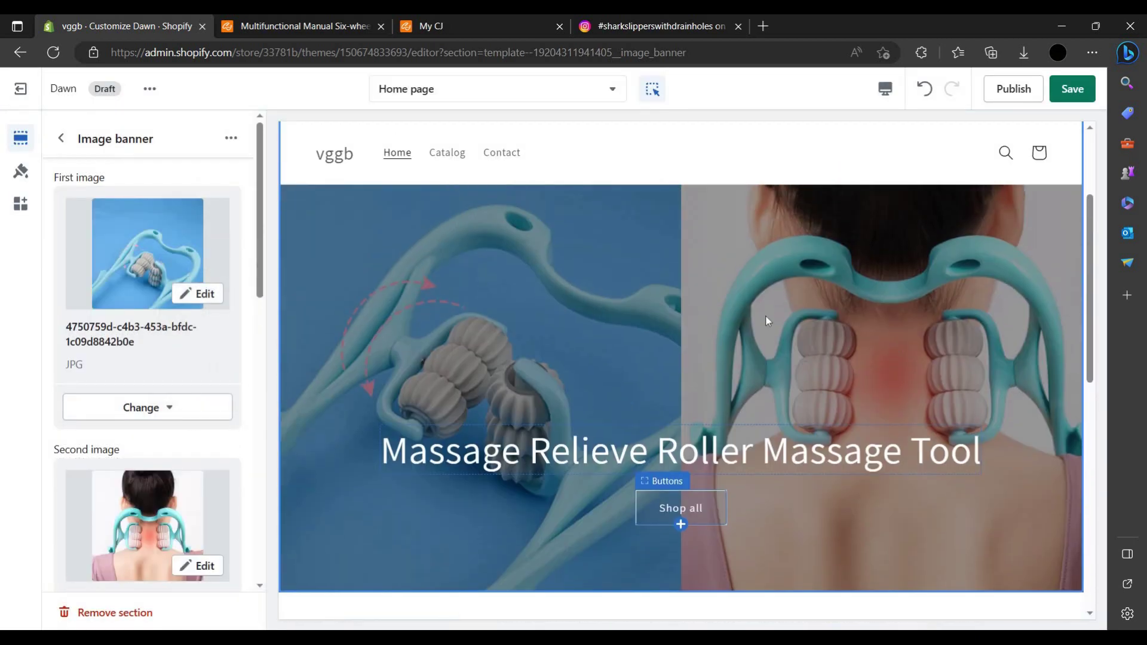
scroll(717, 319, down, 5)
scroll(604, 389, down, 5)
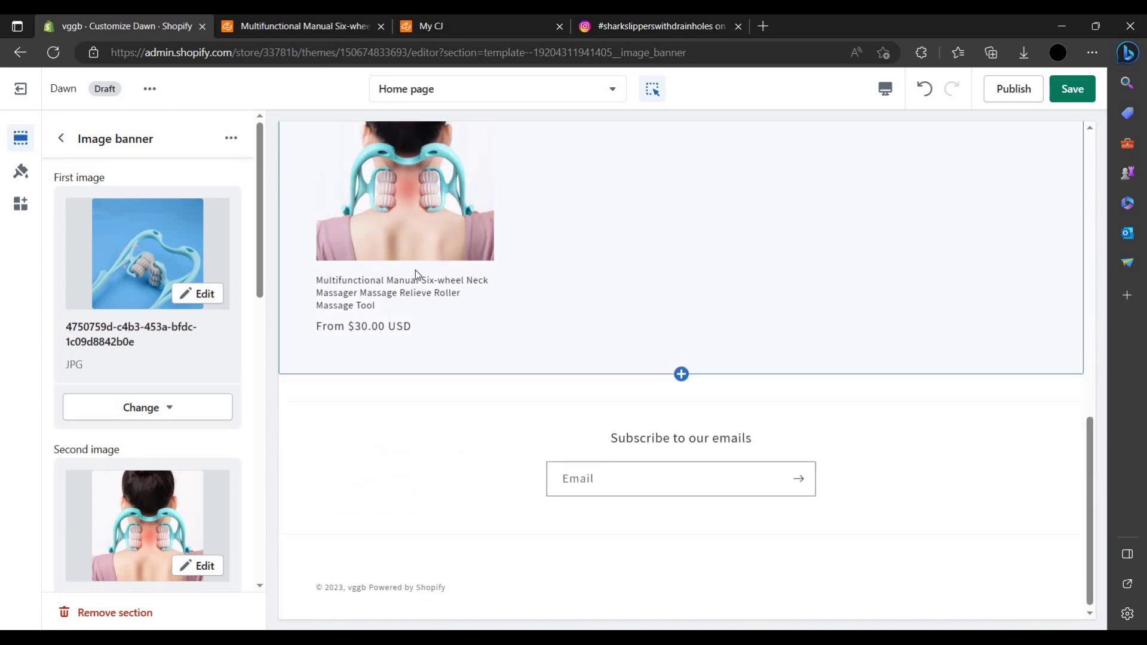
click(618, 358)
scroll(442, 456, down, 3)
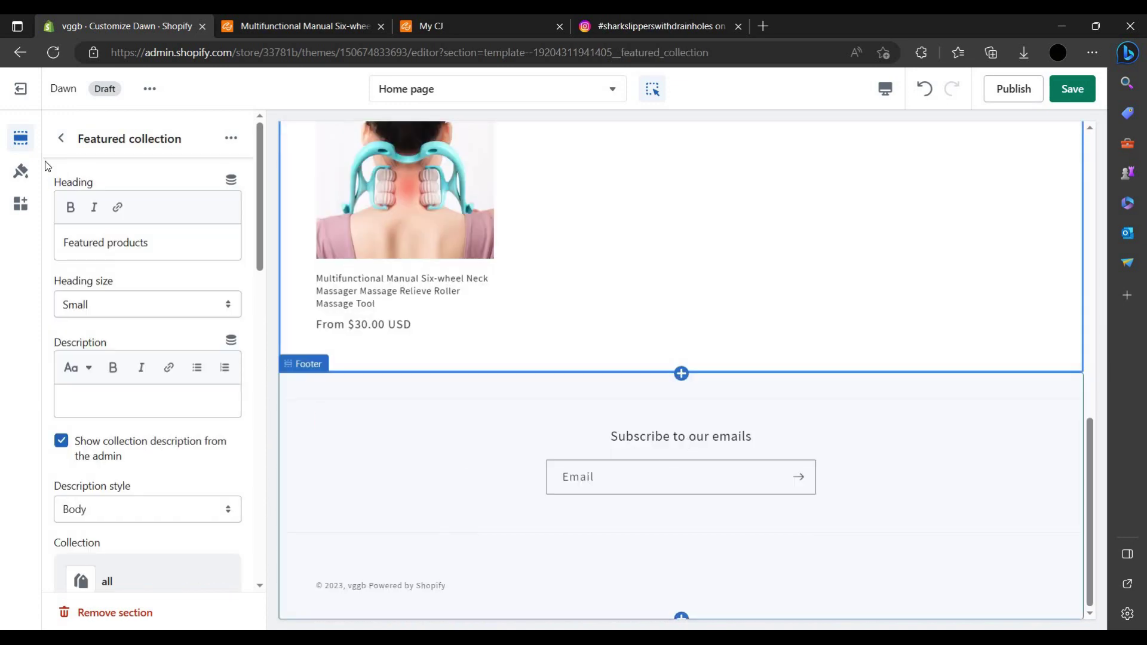
- Set the teal massager photo c5ed27dc as the store logo
click(21, 172)
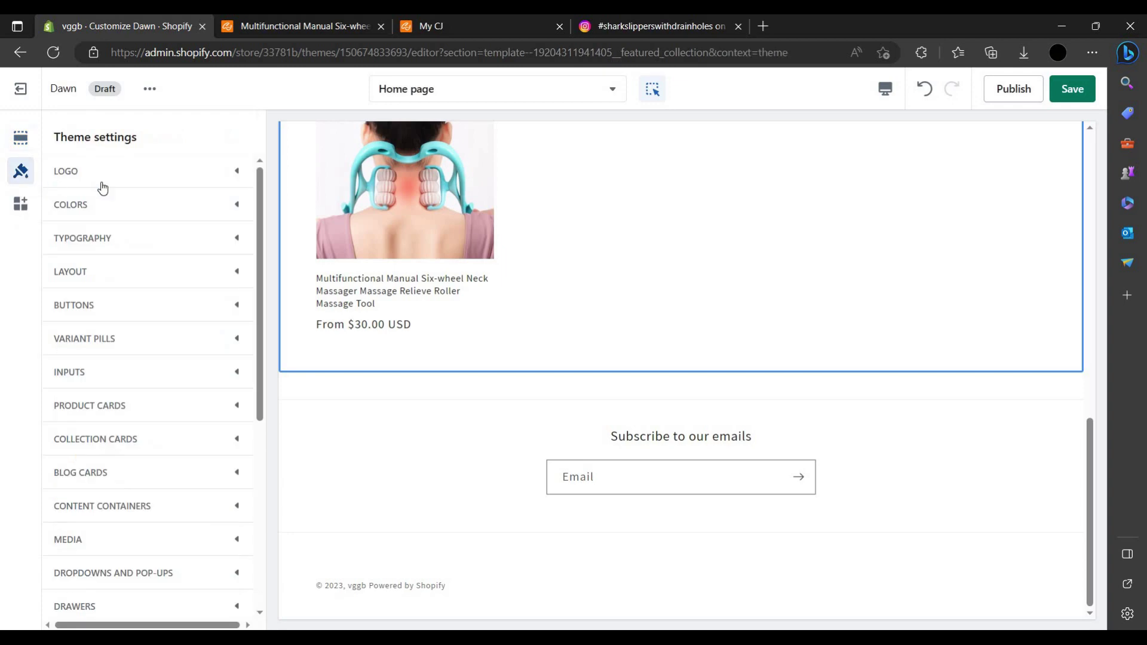
click(198, 176)
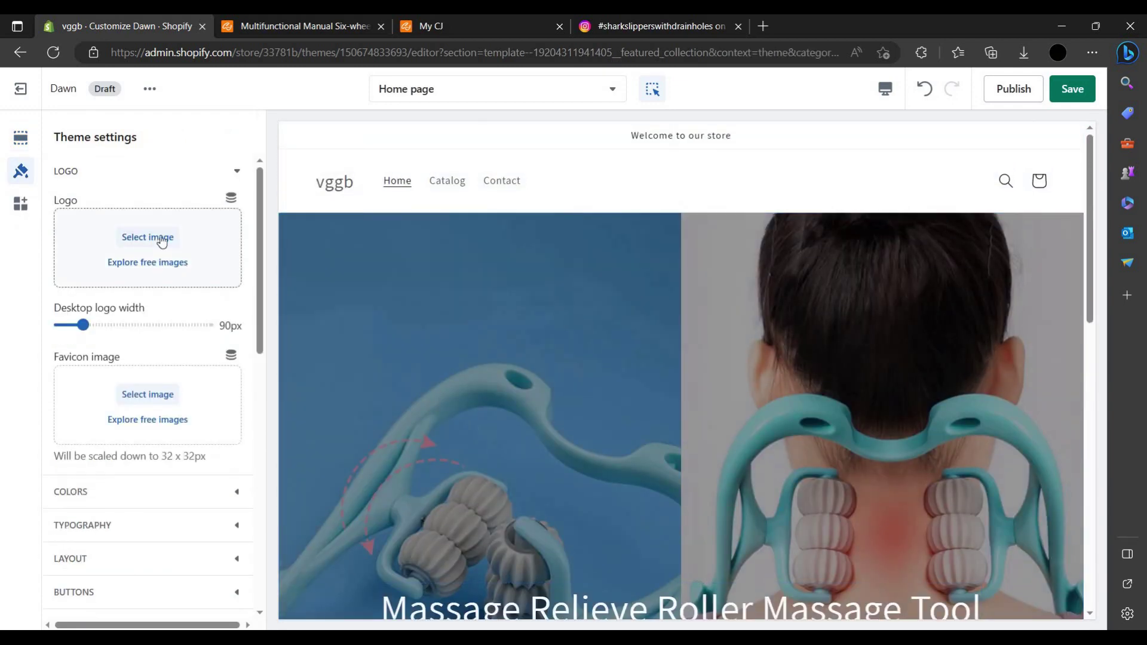
click(147, 237)
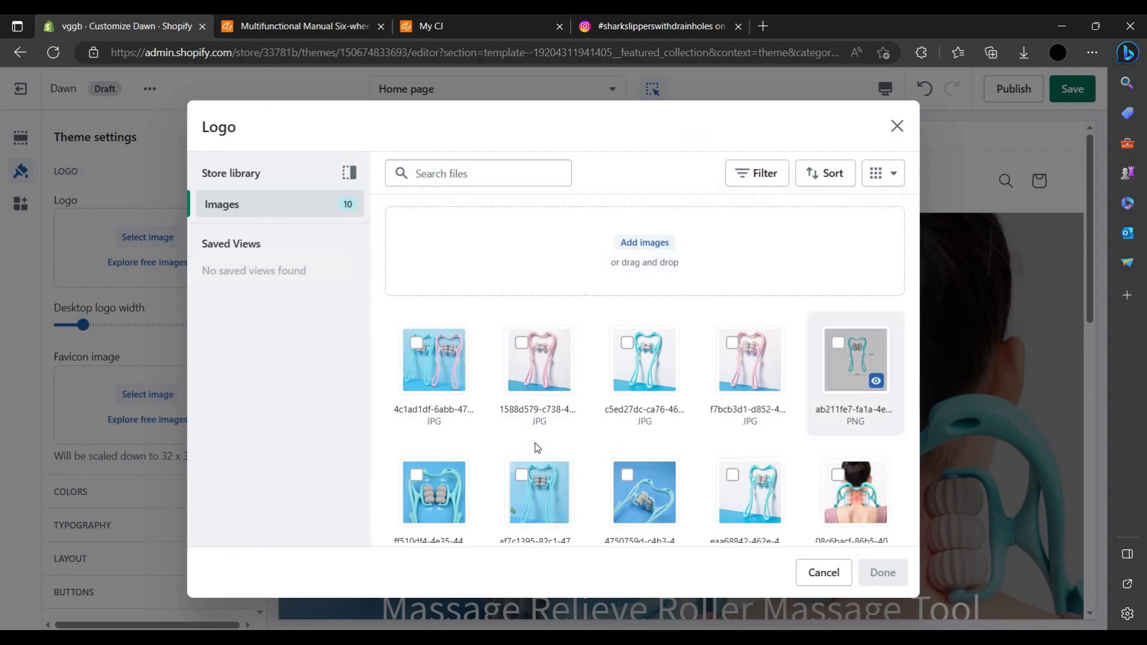
click(882, 572)
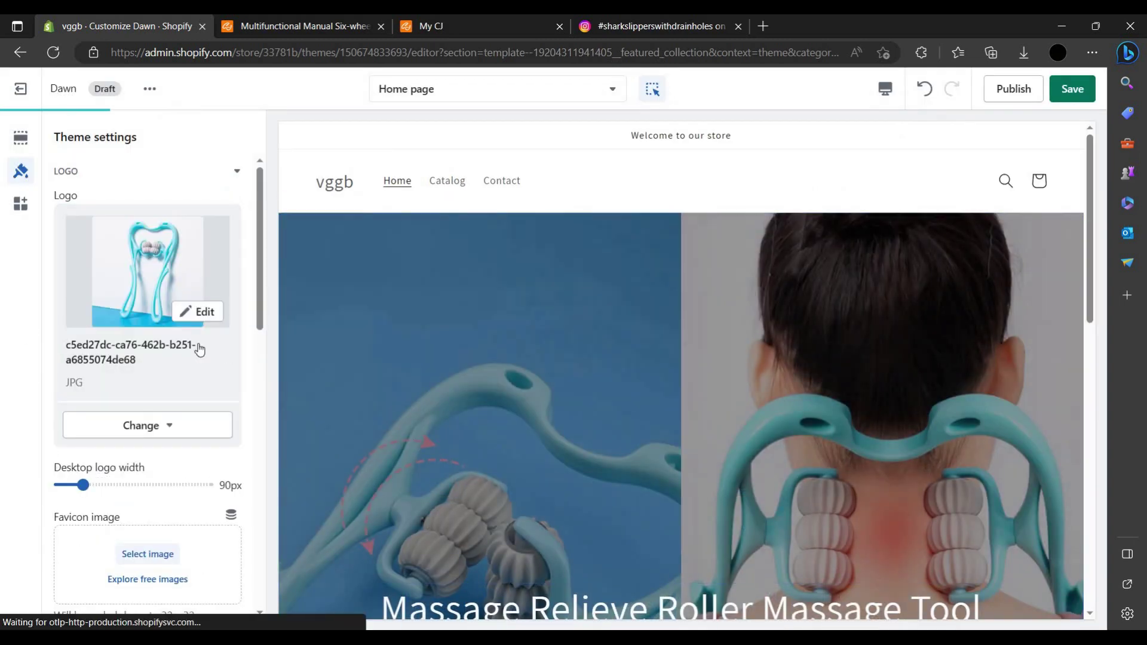
- Set the pink massager photo f7bcb3d1 as the favicon and save the theme
scroll(199, 350, down, 5)
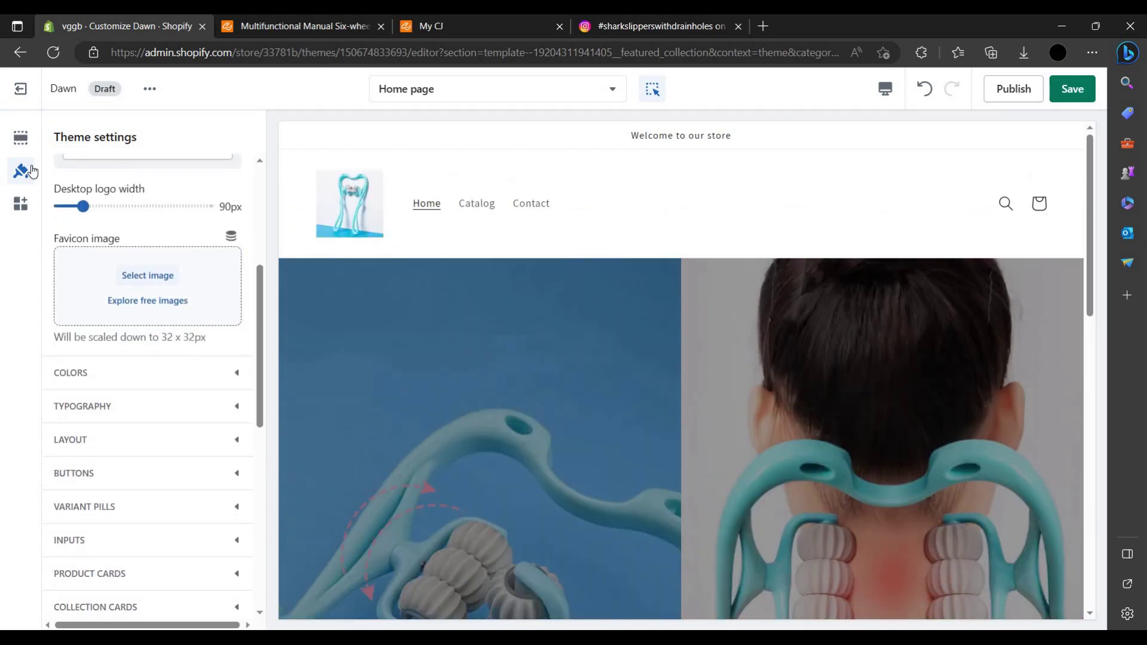
click(20, 205)
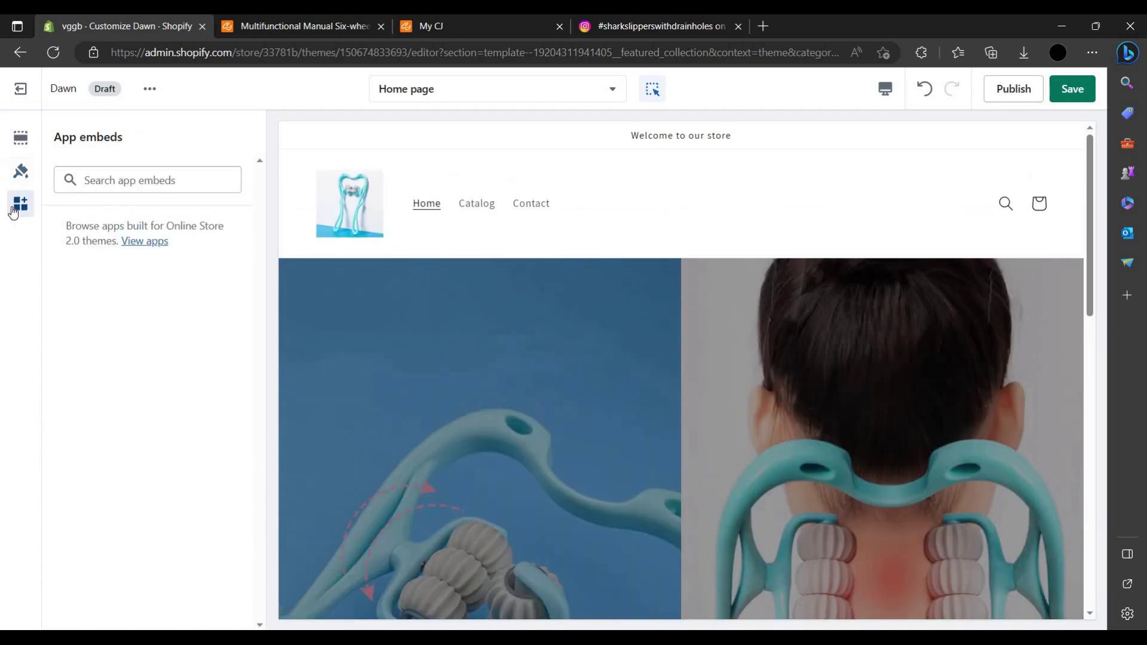
click(21, 172)
scroll(166, 366, down, 8)
scroll(149, 366, up, 6)
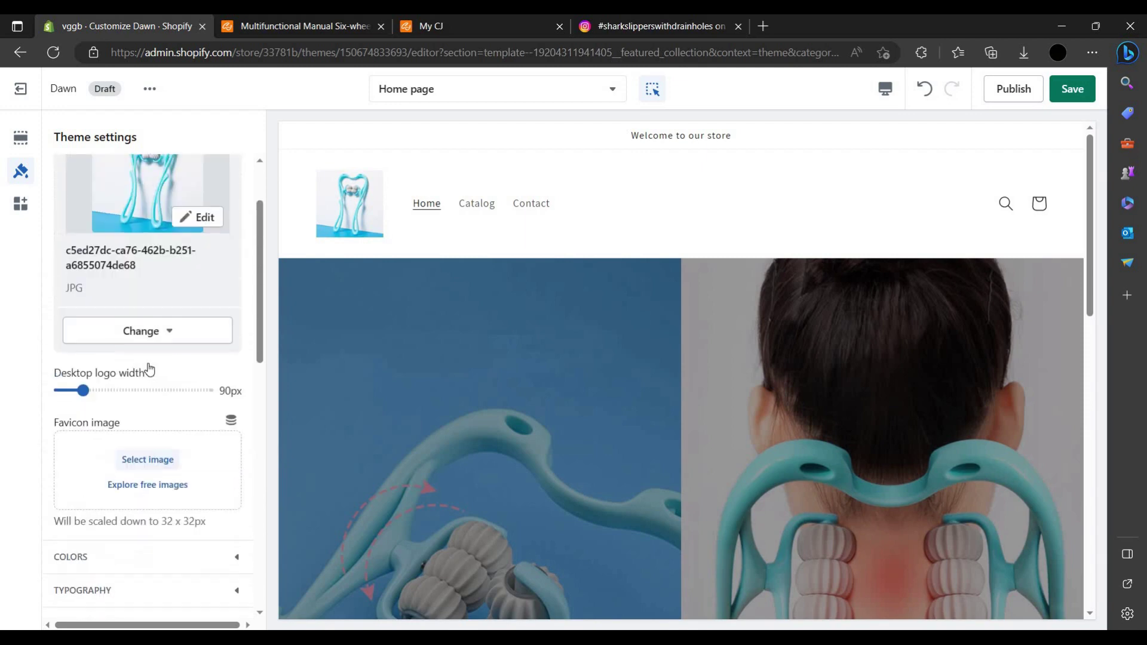
scroll(140, 409, down, 1)
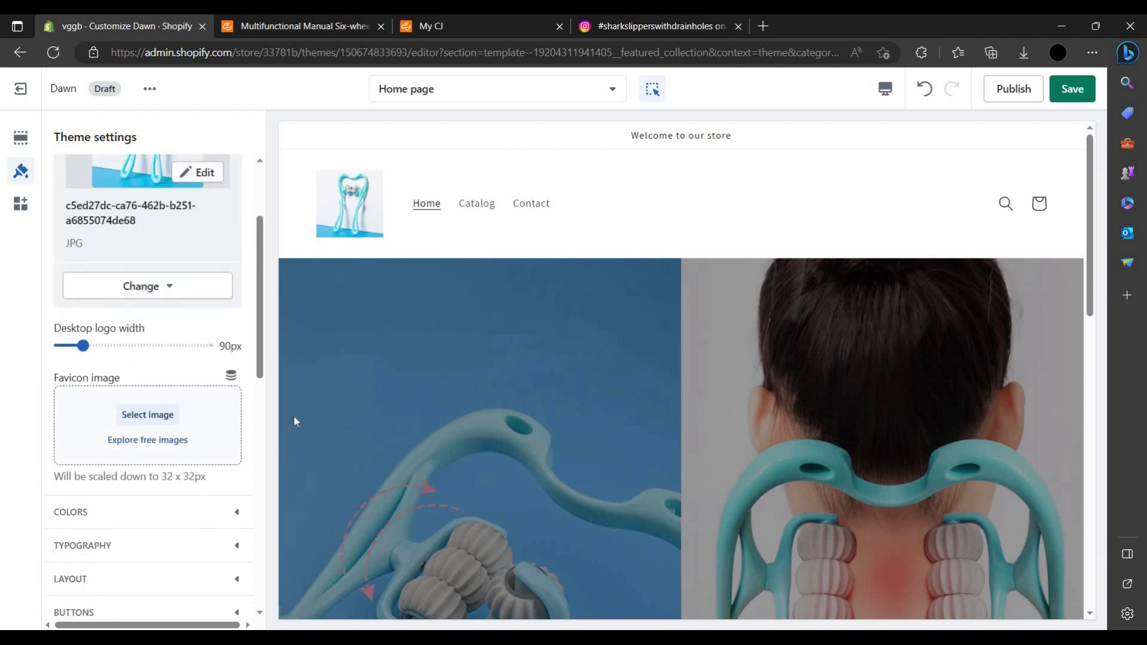
click(147, 414)
click(749, 359)
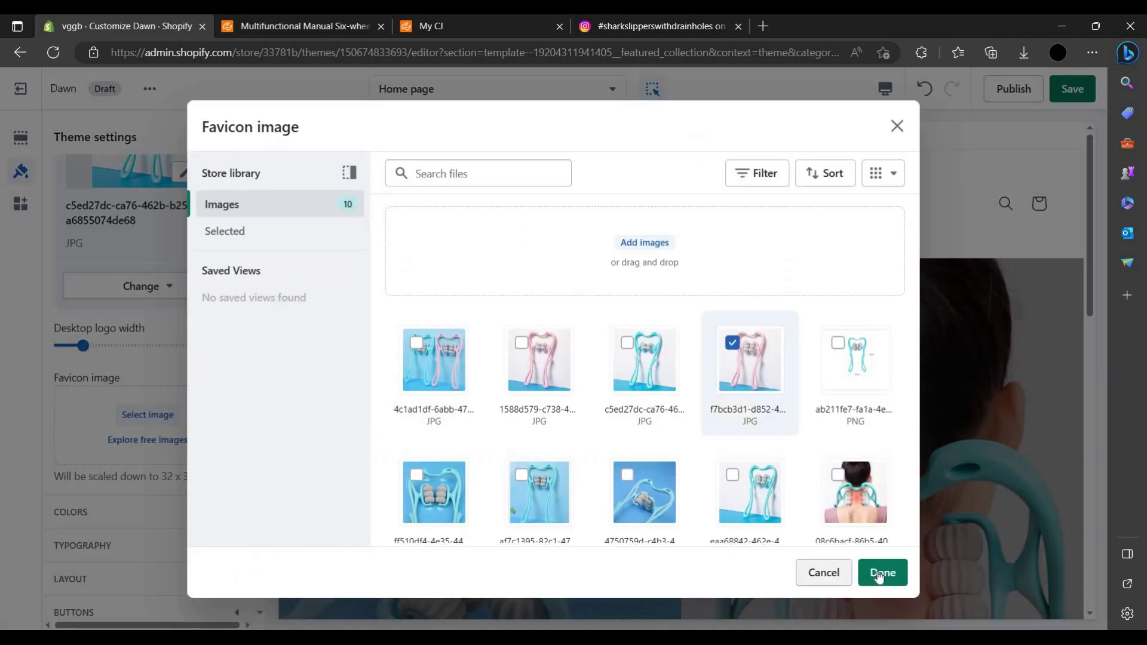
click(878, 573)
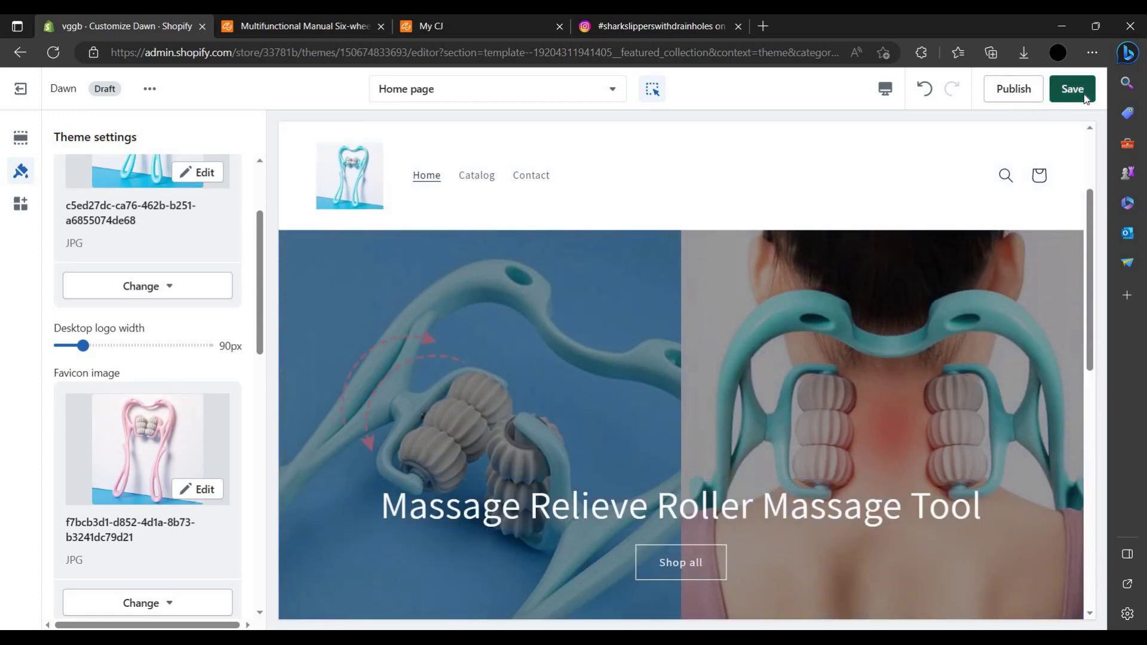
click(1072, 89)
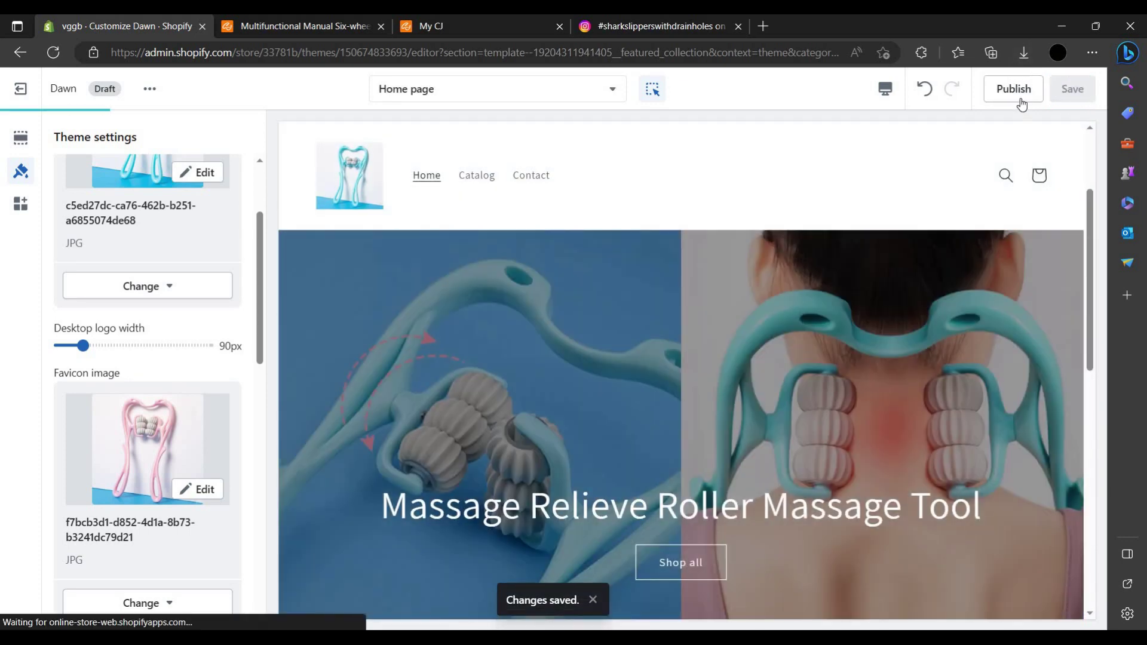
- Publish the customized Dawn theme, confirming in the 'Save and publish Dawn?' dialog
click(1014, 90)
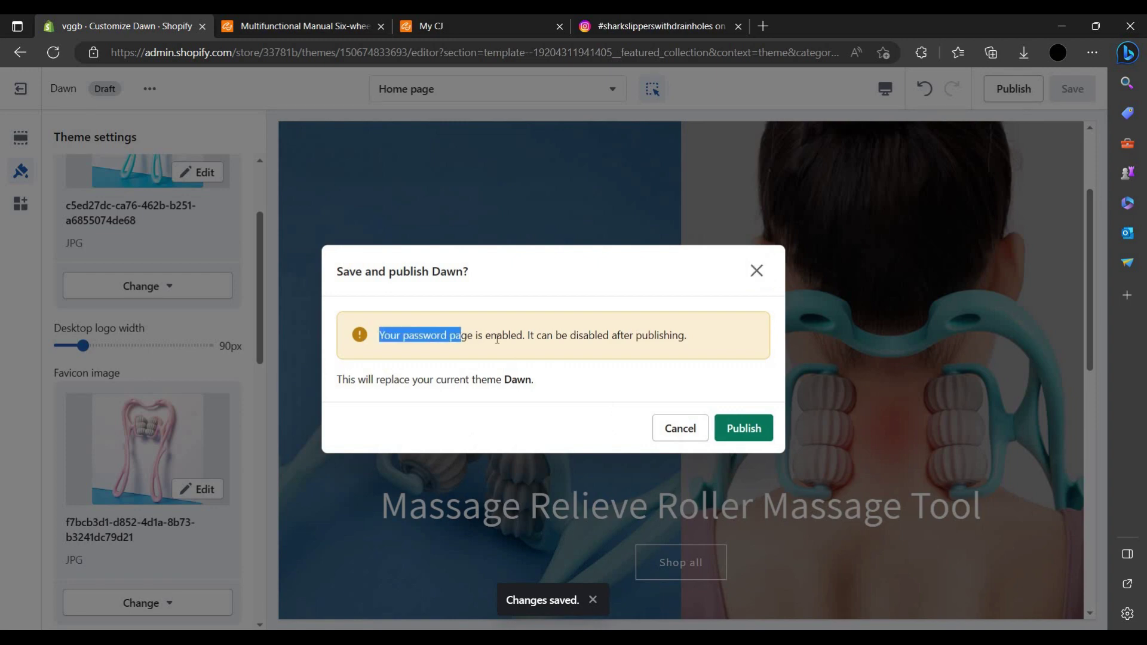
click(742, 429)
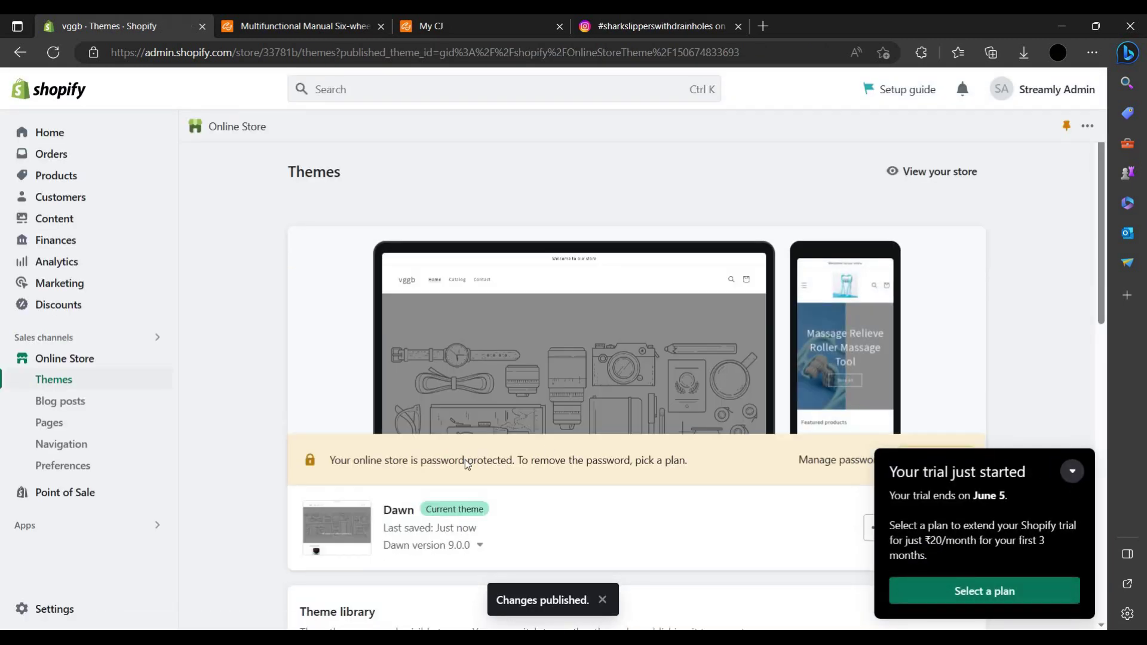
- Publish the other Dawn theme from the theme library
scroll(467, 464, down, 2)
scroll(537, 428, down, 3)
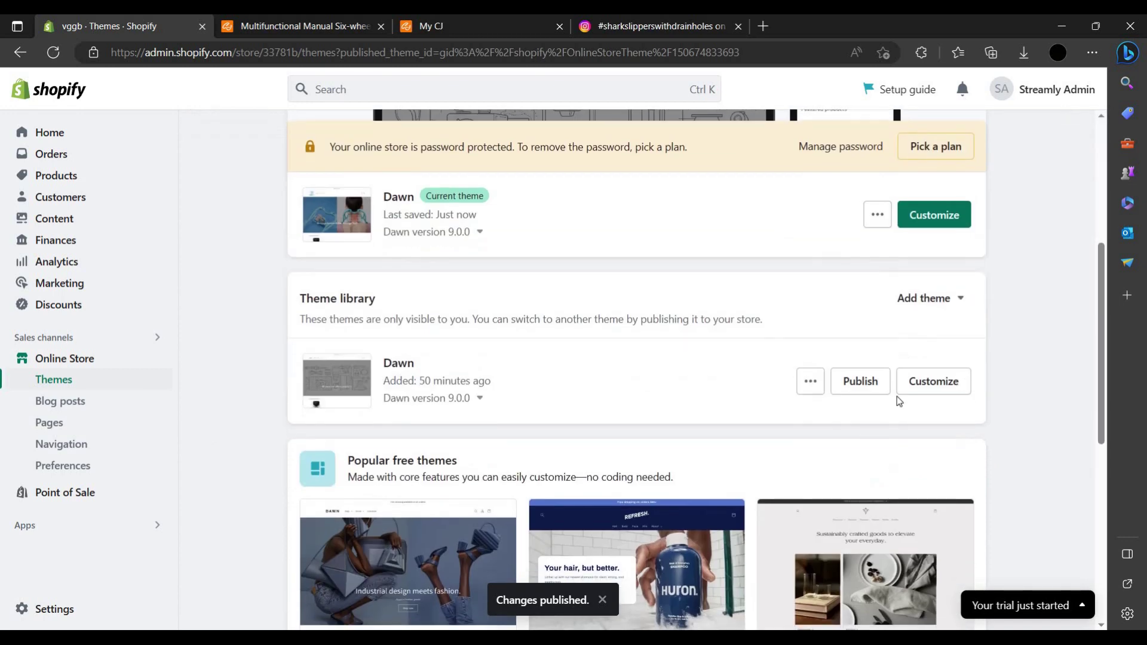
click(809, 383)
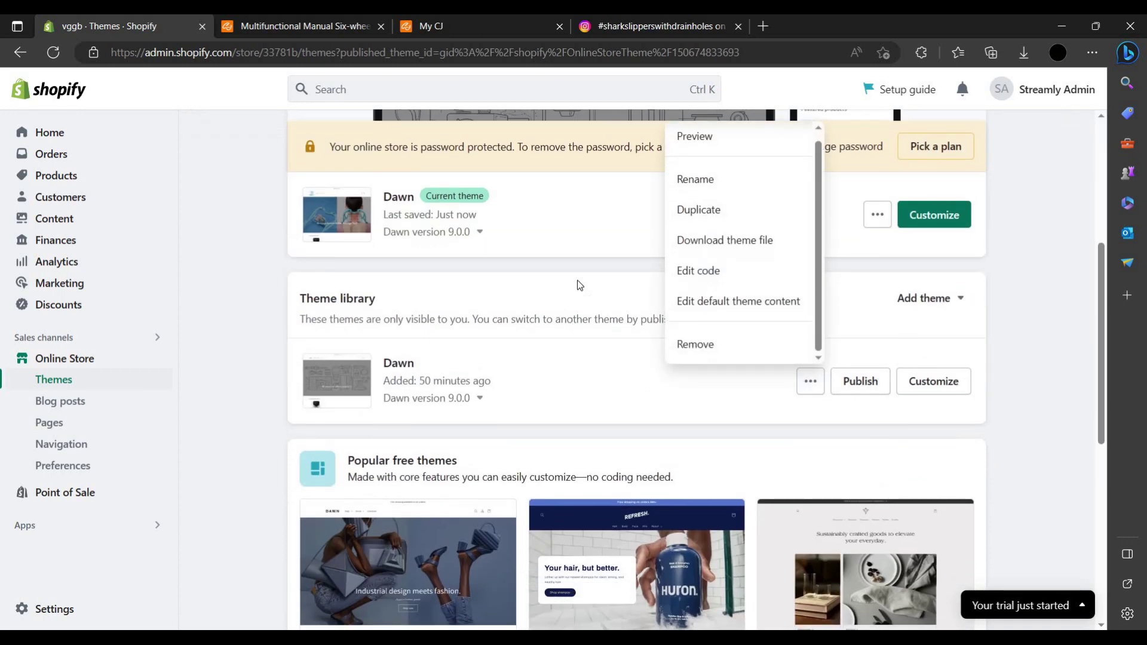
click(926, 452)
scroll(914, 555, up, 3)
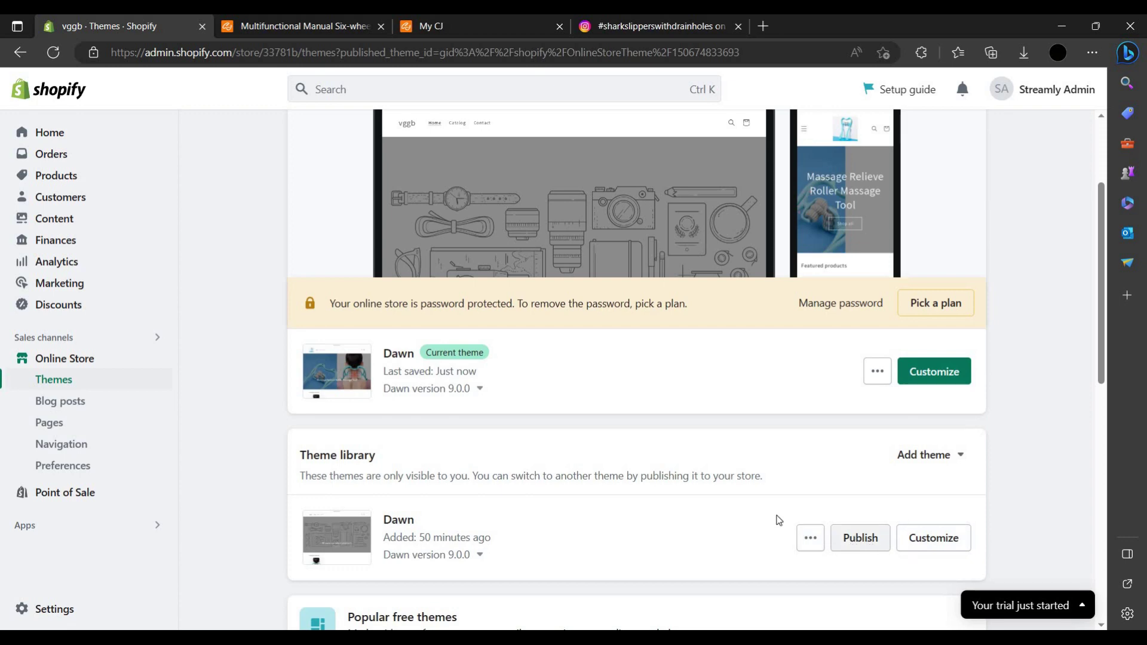
click(854, 538)
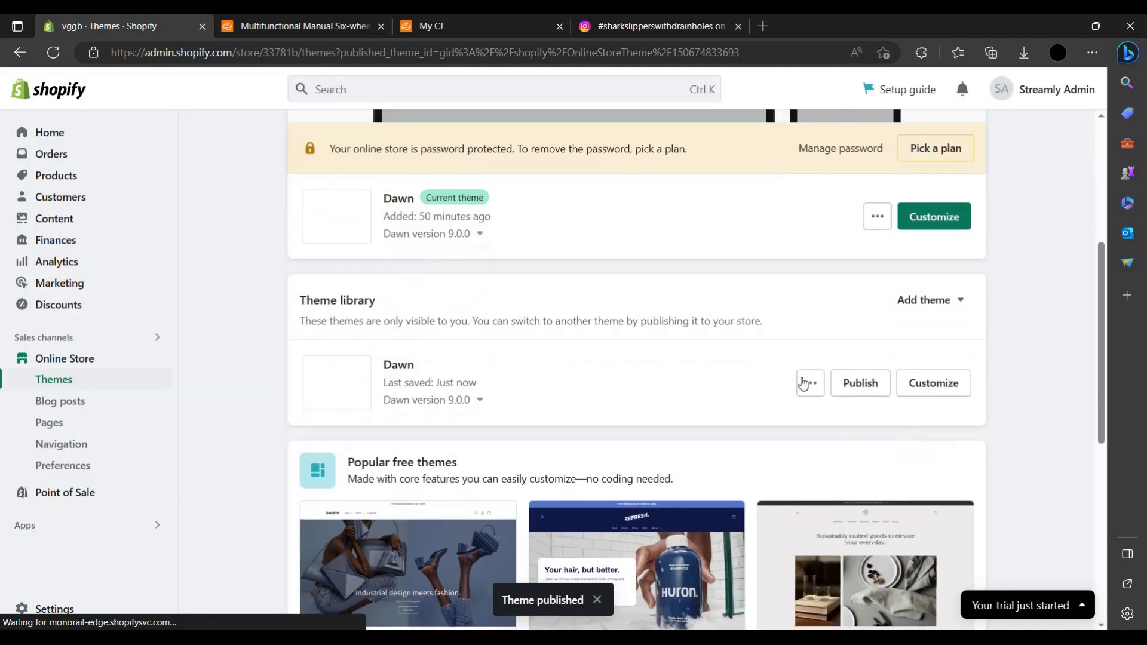
- Reopen the library Dawn's actions menu, then close it without choosing anything
click(804, 385)
click(809, 383)
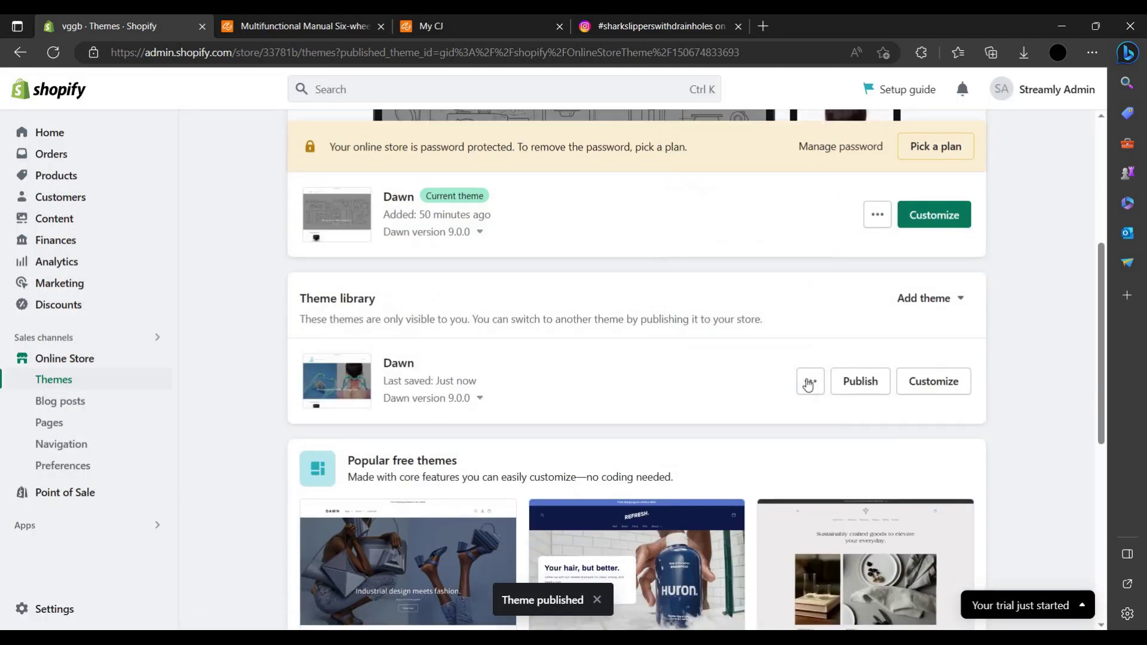
scroll(753, 314, down, 1)
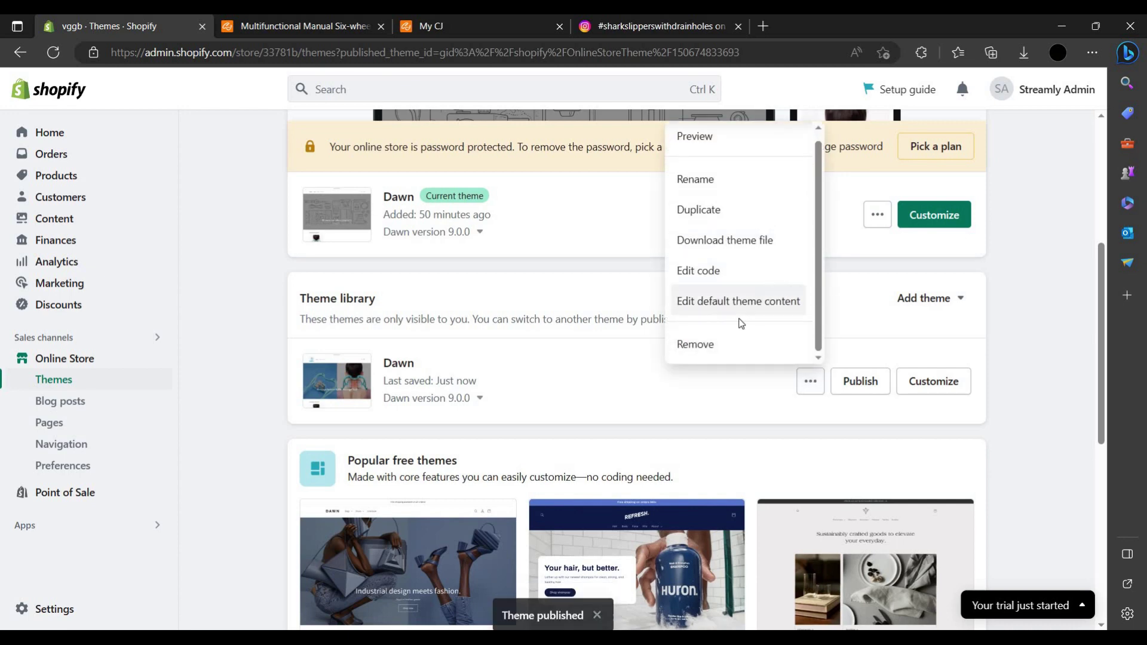
click(931, 397)
scroll(997, 290, up, 5)
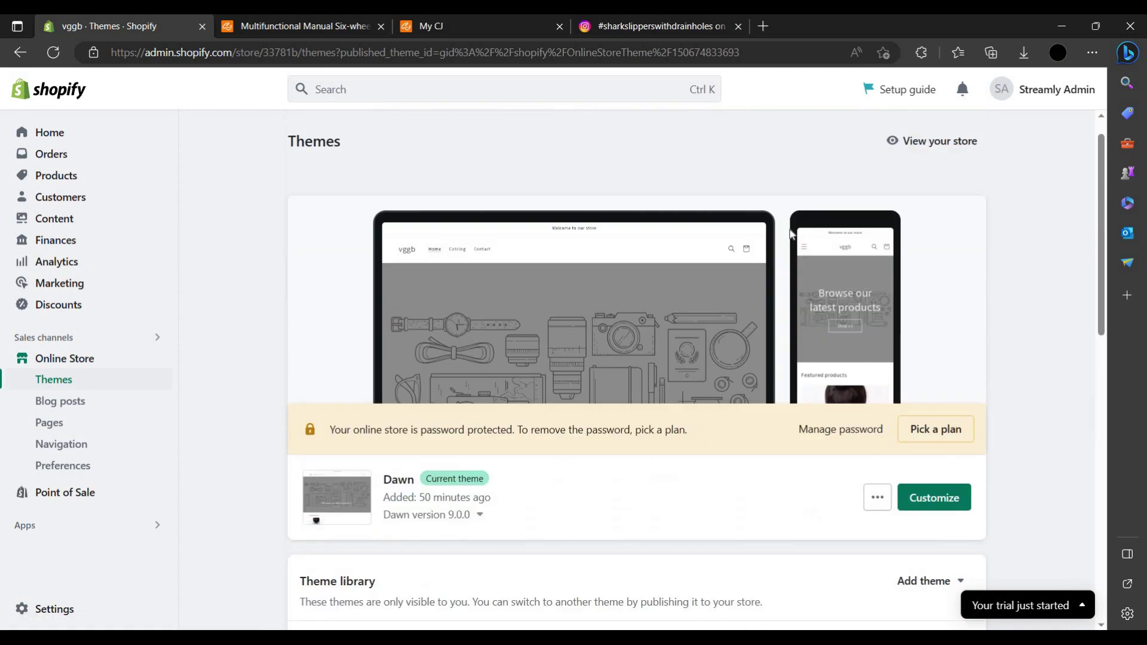
scroll(964, 469, down, 3)
scroll(816, 290, up, 2)
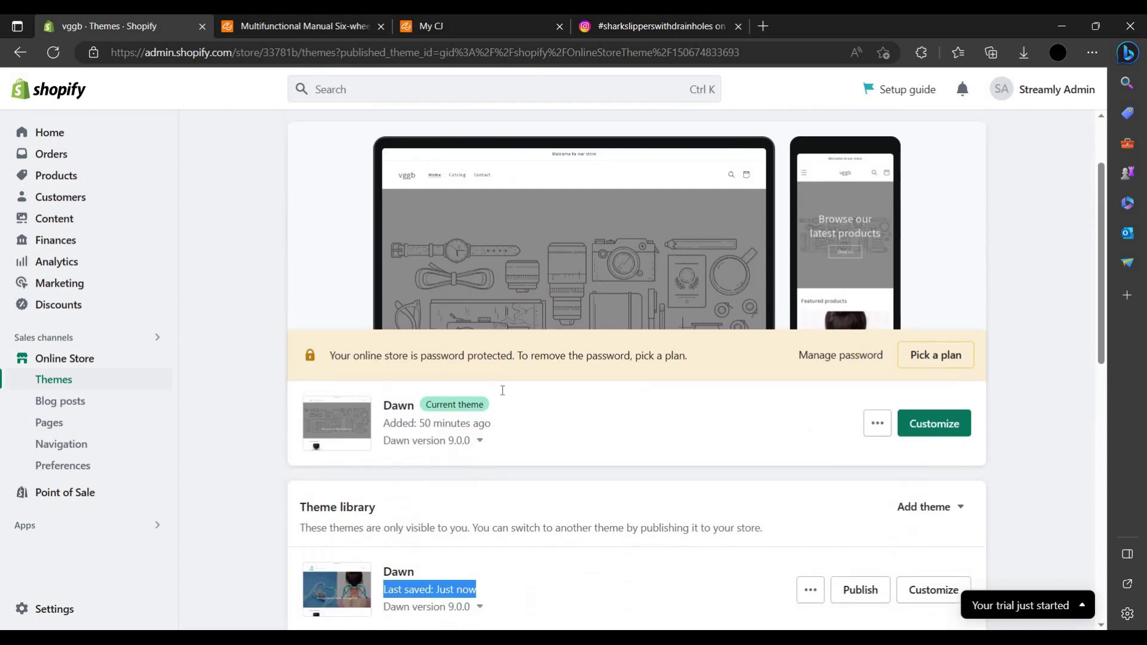
scroll(822, 429, down, 2)
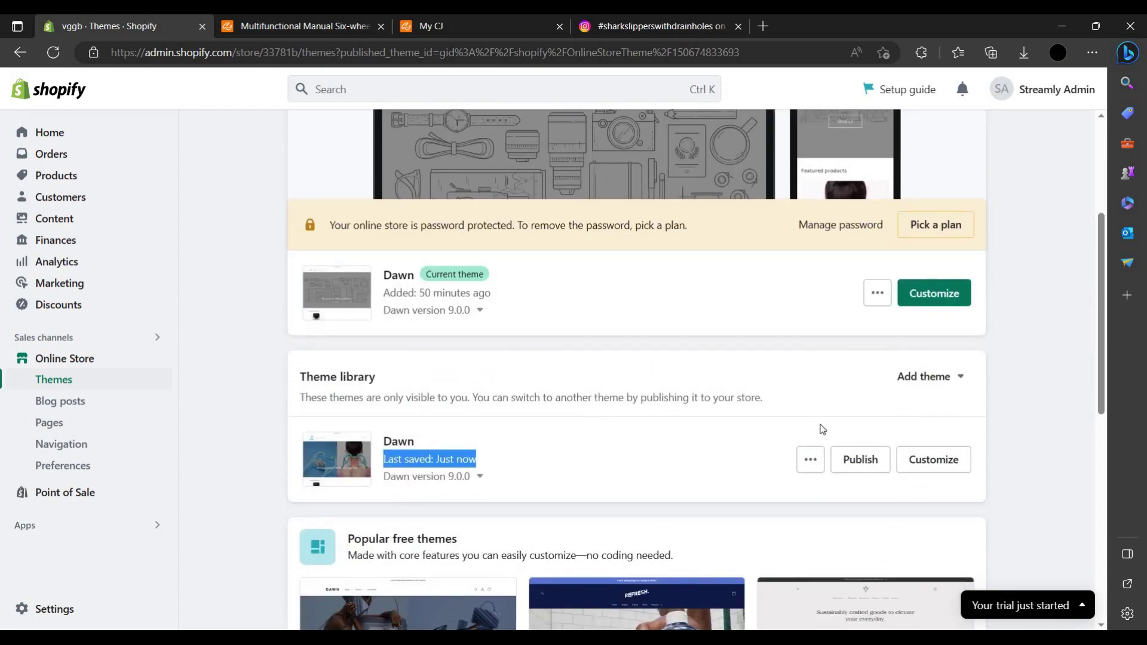
- Open the library Dawn in the theme editor and preview the home page on mobile
click(927, 477)
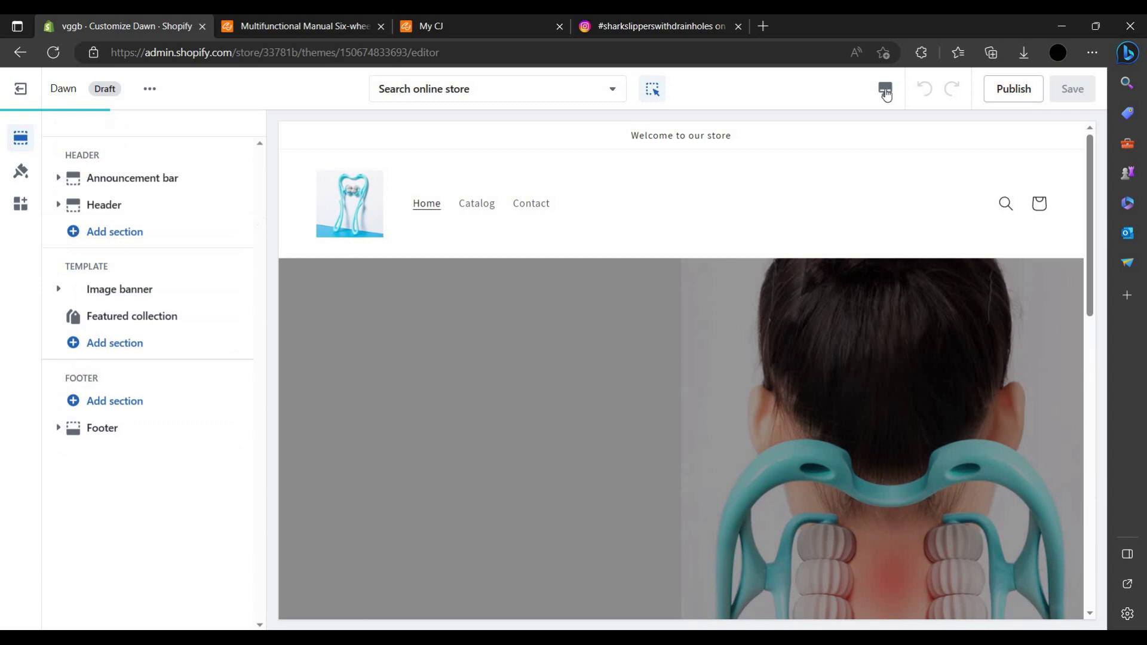
click(885, 91)
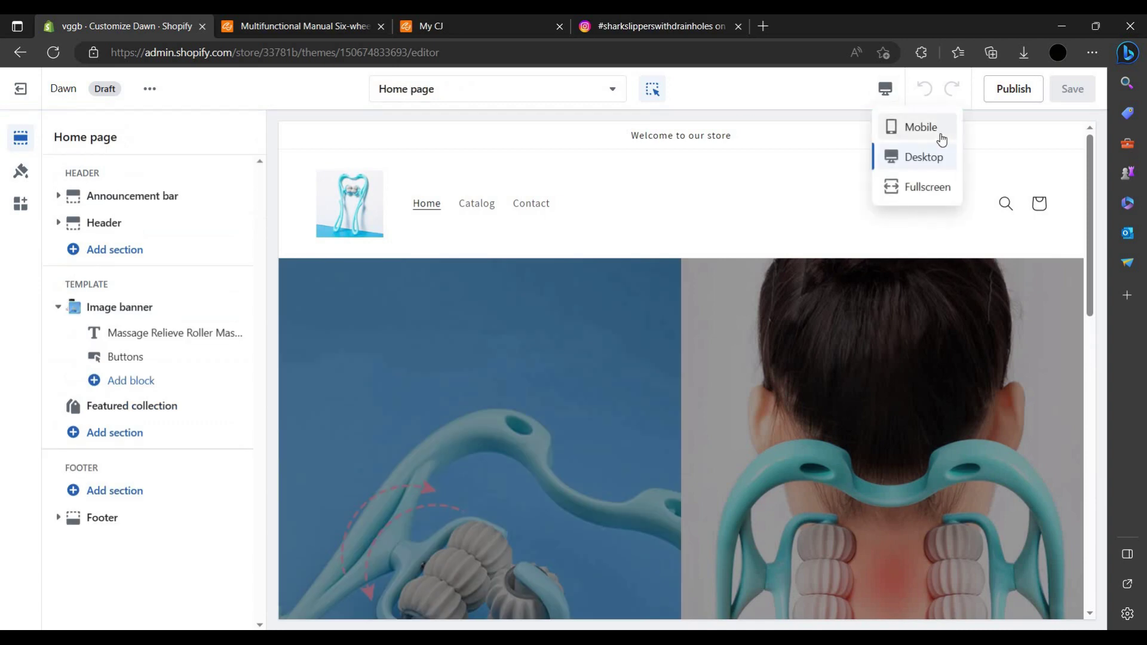
click(937, 134)
scroll(754, 435, down, 3)
scroll(768, 471, down, 5)
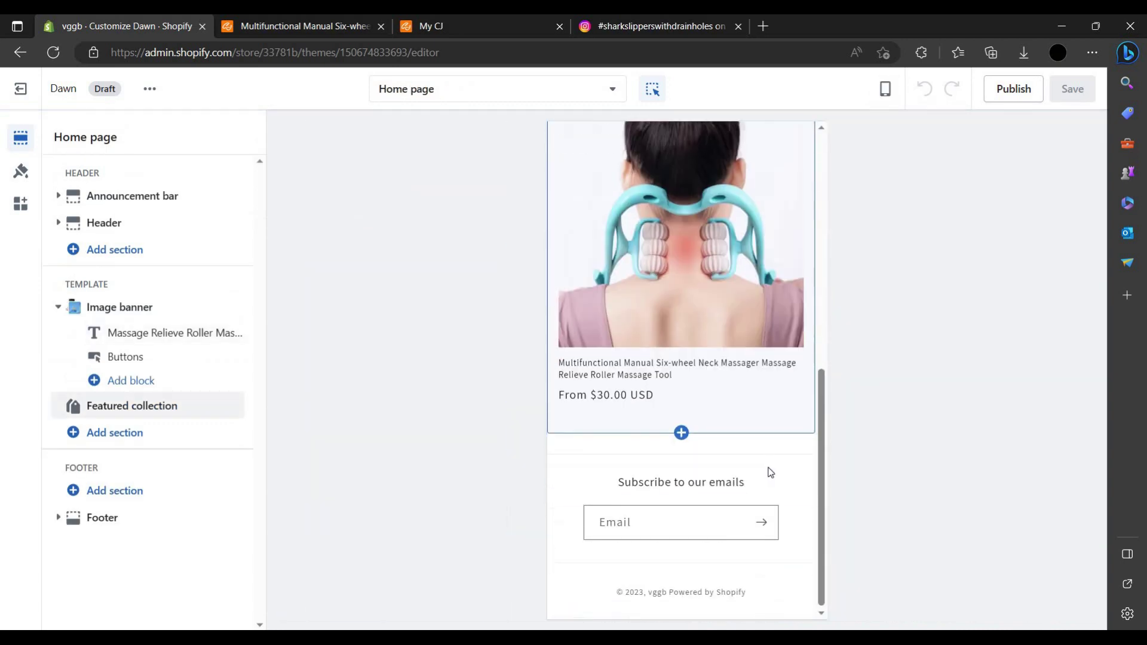
scroll(761, 292, up, 10)
scroll(712, 274, down, 5)
- Open the featured neck massager's product page and review its description on mobile
click(132, 405)
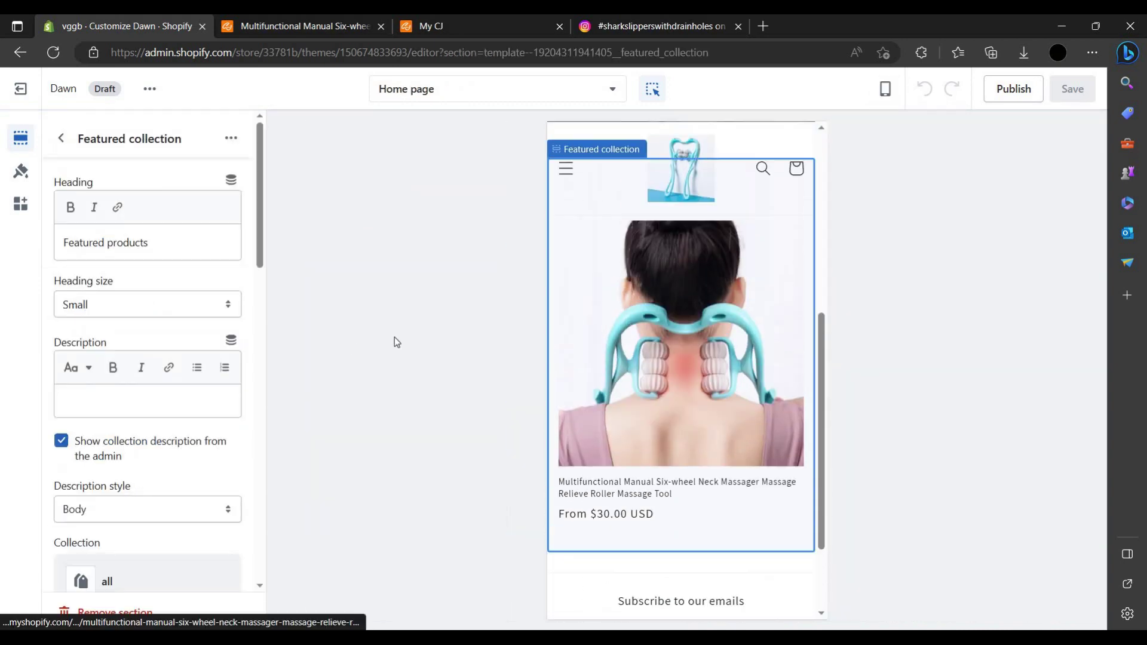
click(597, 358)
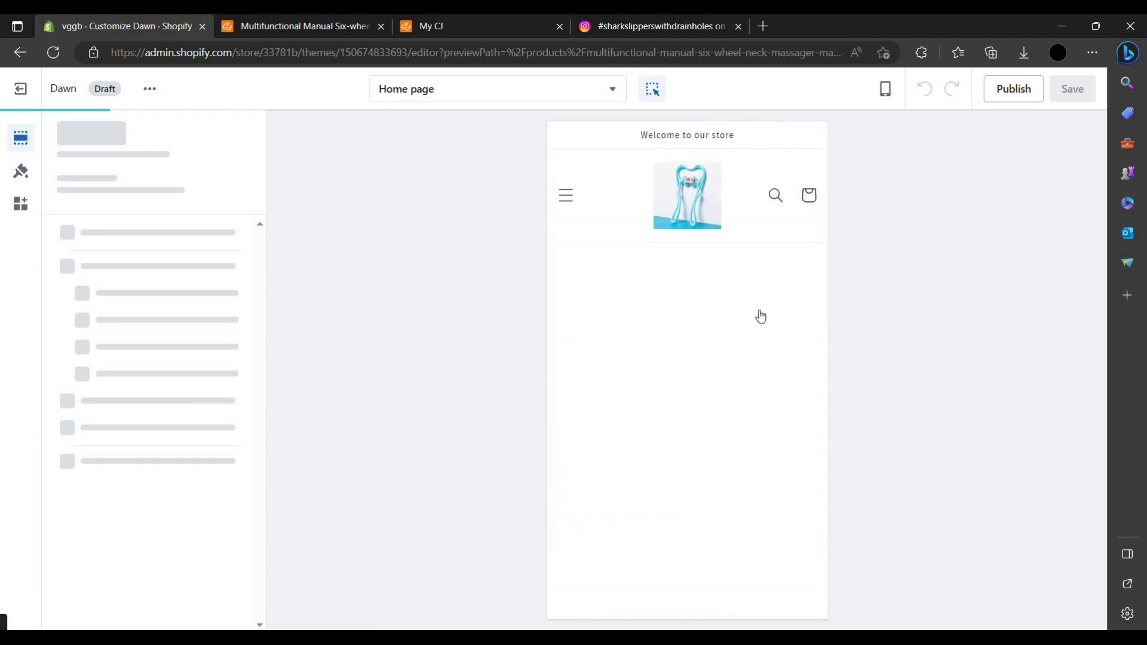
scroll(717, 370, down, 4)
scroll(660, 422, down, 3)
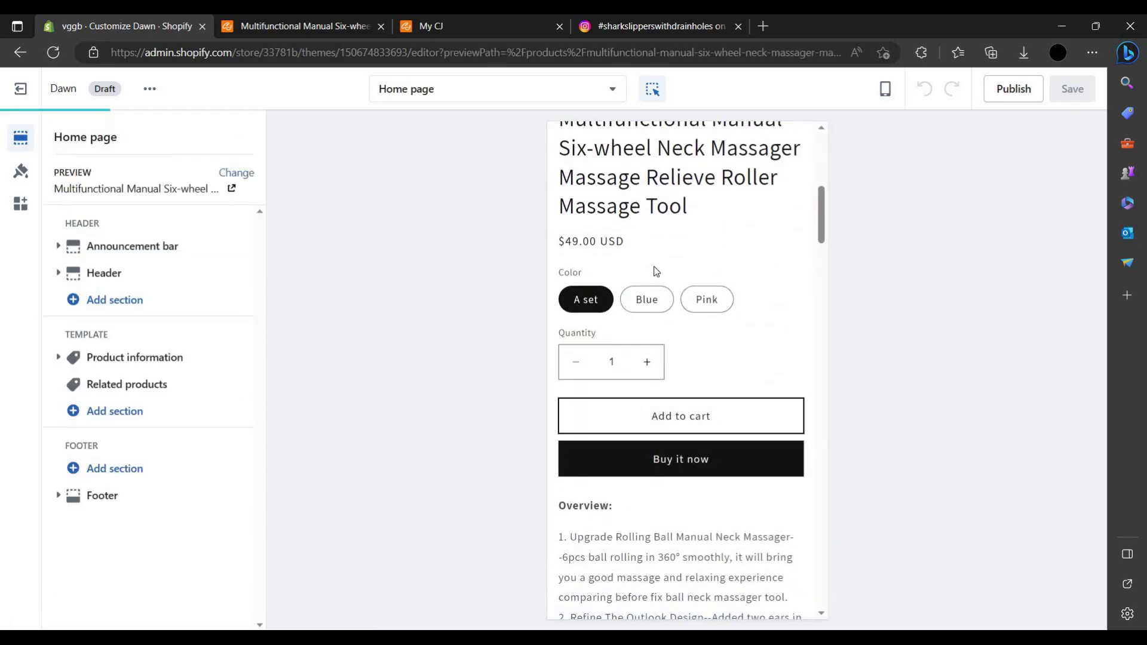
scroll(656, 271, down, 3)
scroll(648, 238, down, 5)
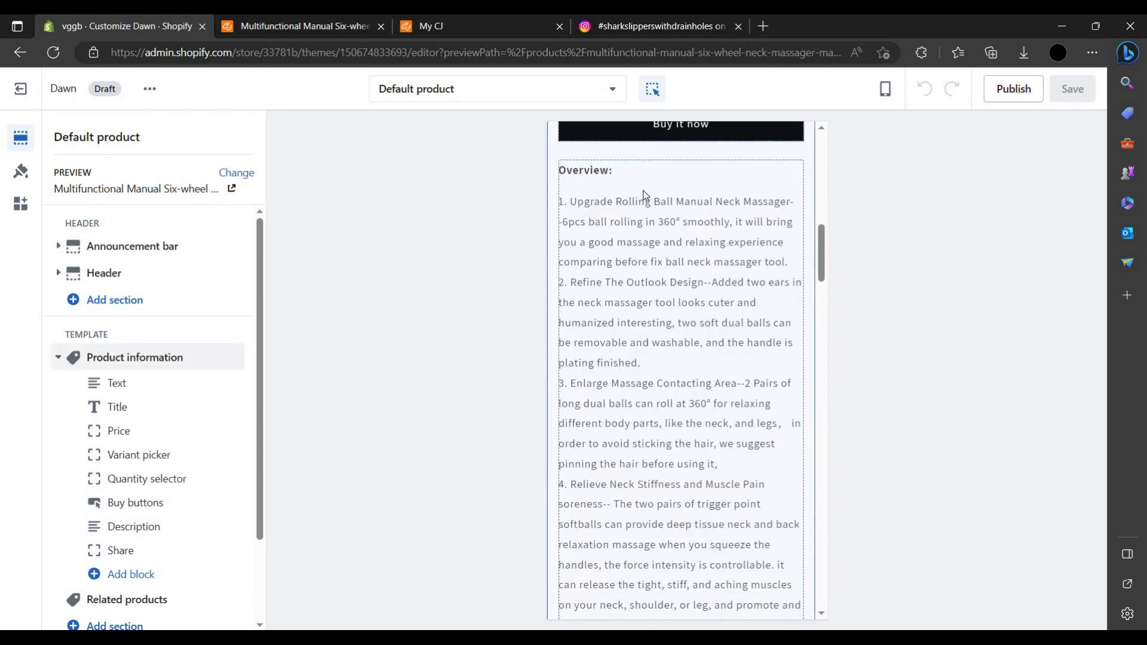
scroll(644, 195, down, 1)
click(626, 281)
scroll(627, 281, down, 4)
scroll(648, 353, down, 6)
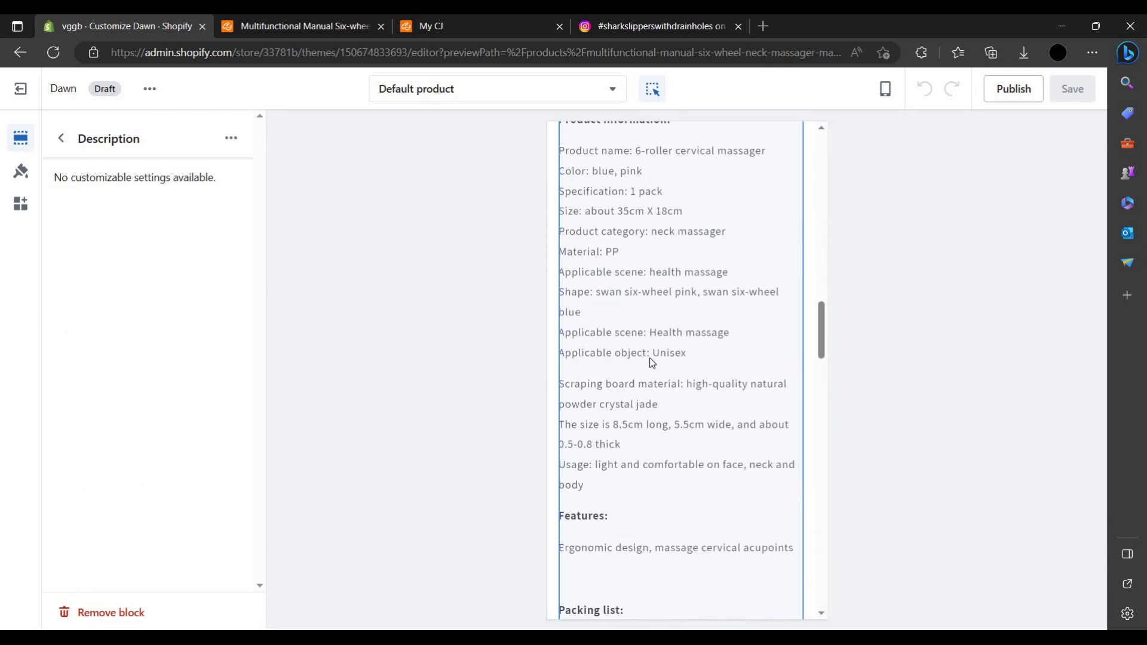
scroll(651, 363, down, 8)
scroll(637, 351, down, 6)
scroll(639, 355, down, 8)
scroll(709, 316, down, 2)
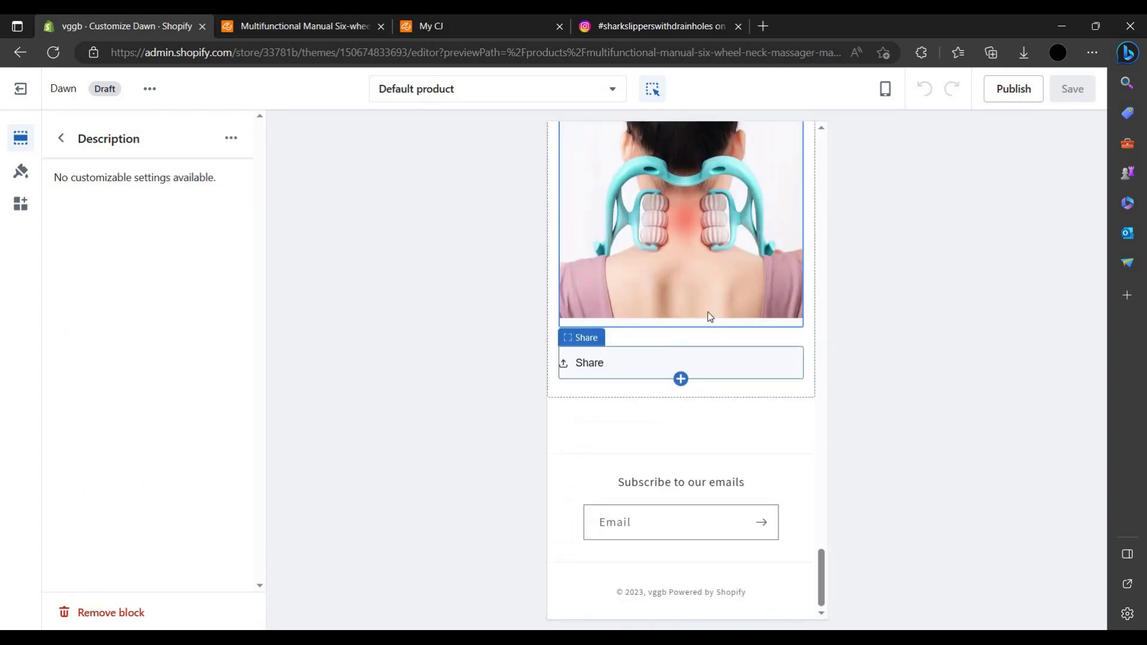
- Switch the preview to desktop and scroll through the product page
click(885, 90)
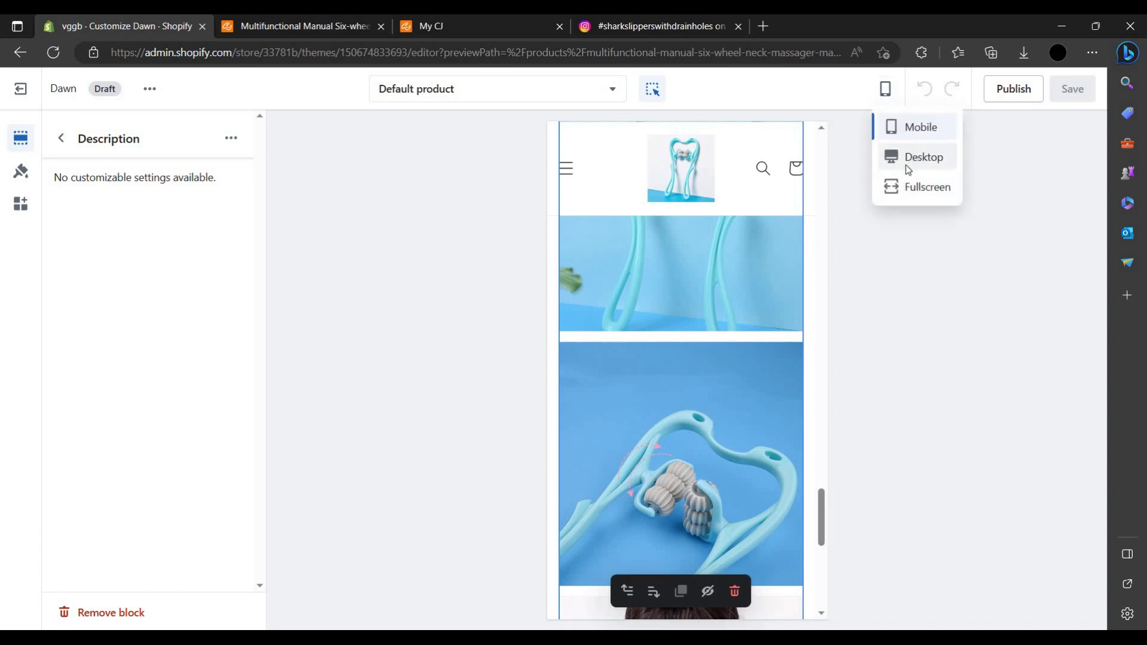
click(907, 157)
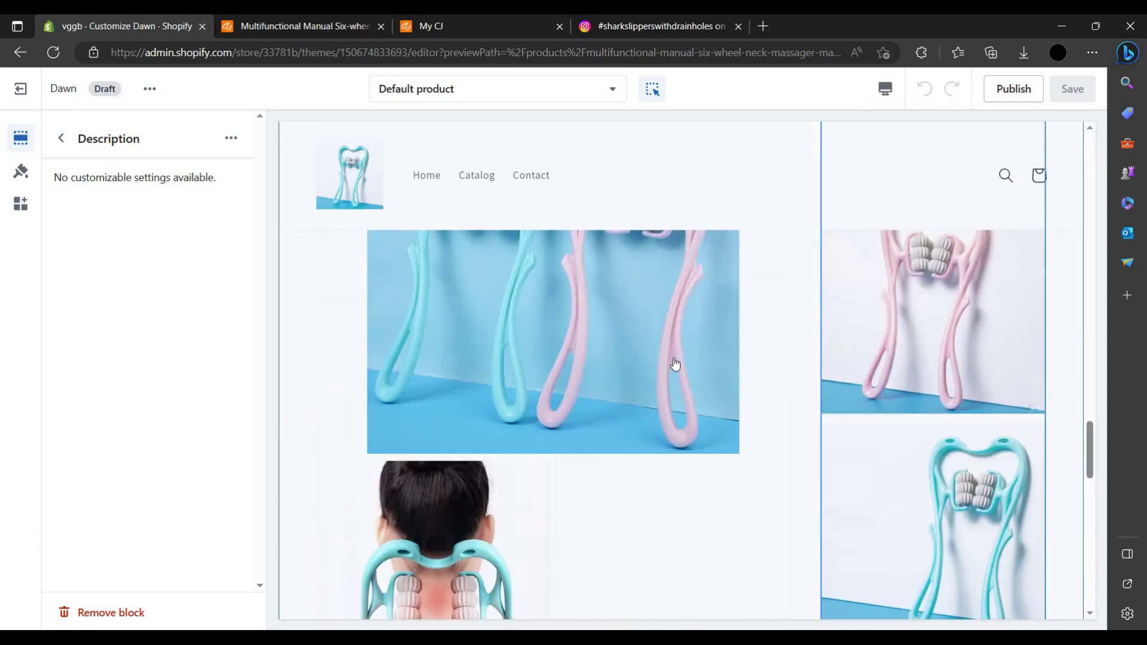
scroll(674, 364, up, 3)
scroll(672, 366, up, 3)
scroll(669, 368, up, 5)
scroll(666, 373, up, 5)
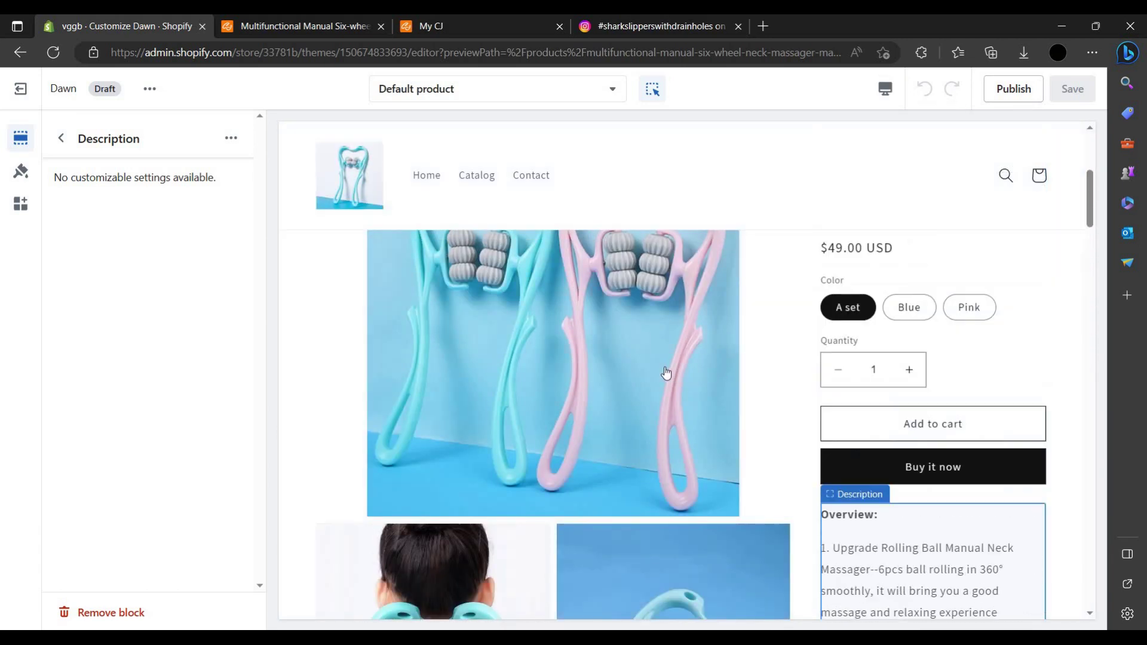
scroll(666, 373, up, 3)
scroll(672, 388, down, 1)
scroll(656, 442, down, 3)
scroll(568, 448, down, 5)
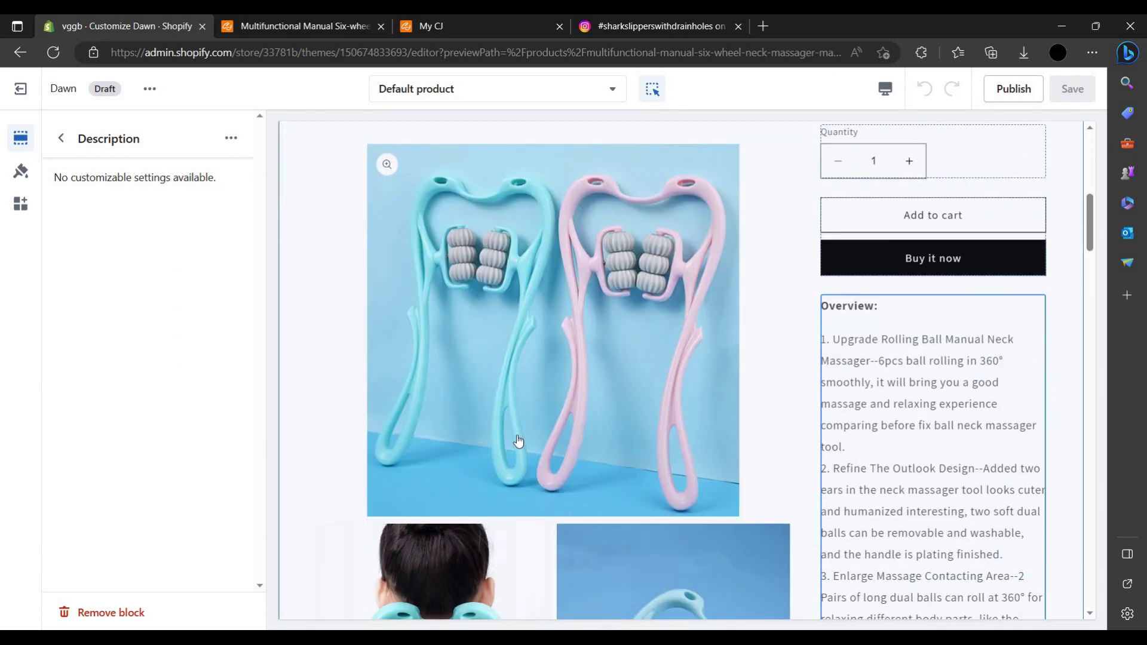